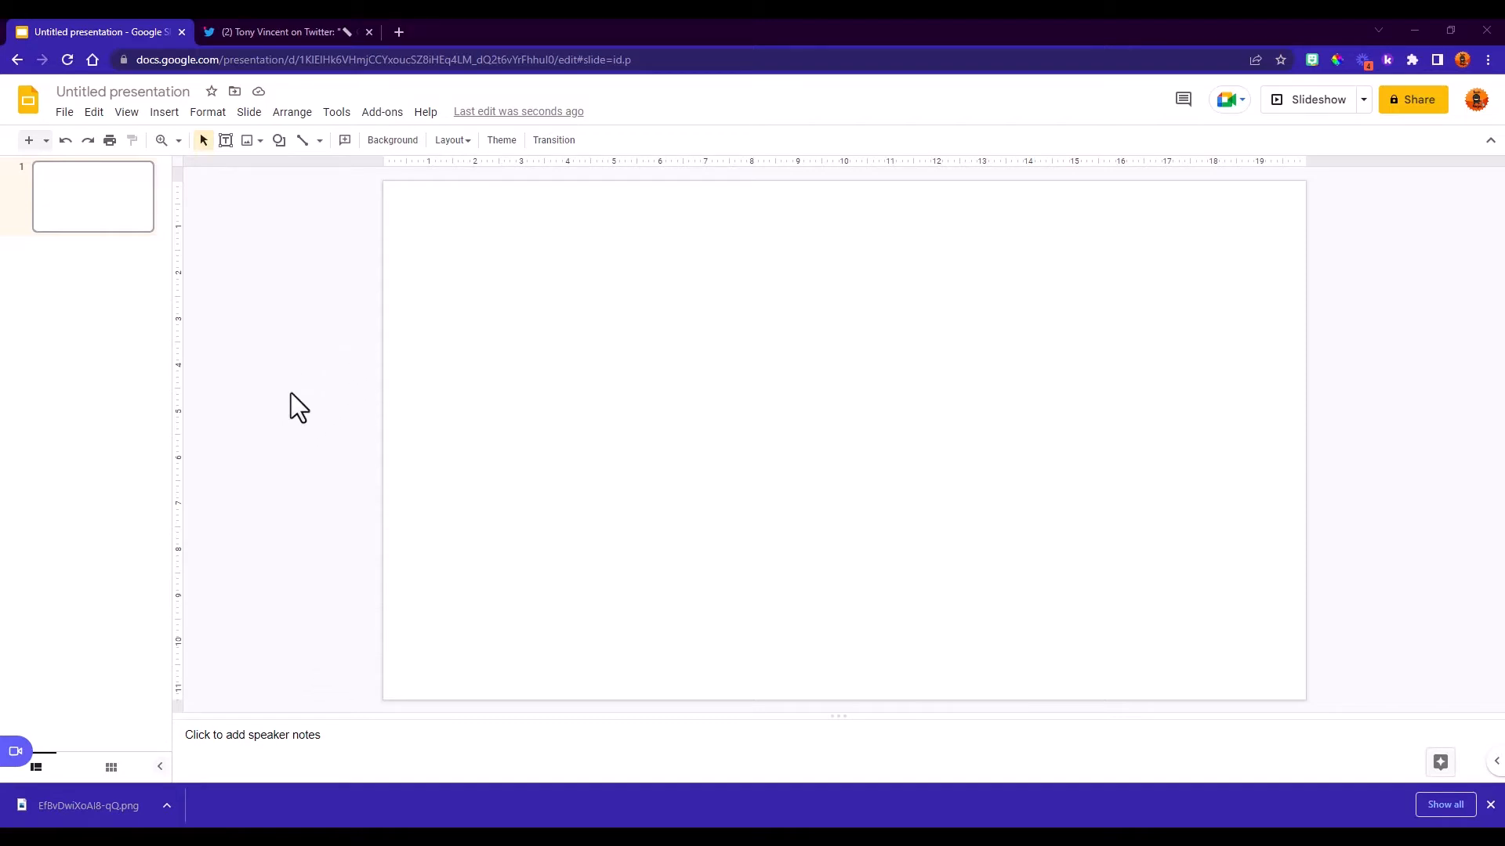
Step: Consult the header-size chart on Twitter, then return to the presentation and set a custom page size of 1920 x 1080 pixels
click(255, 34)
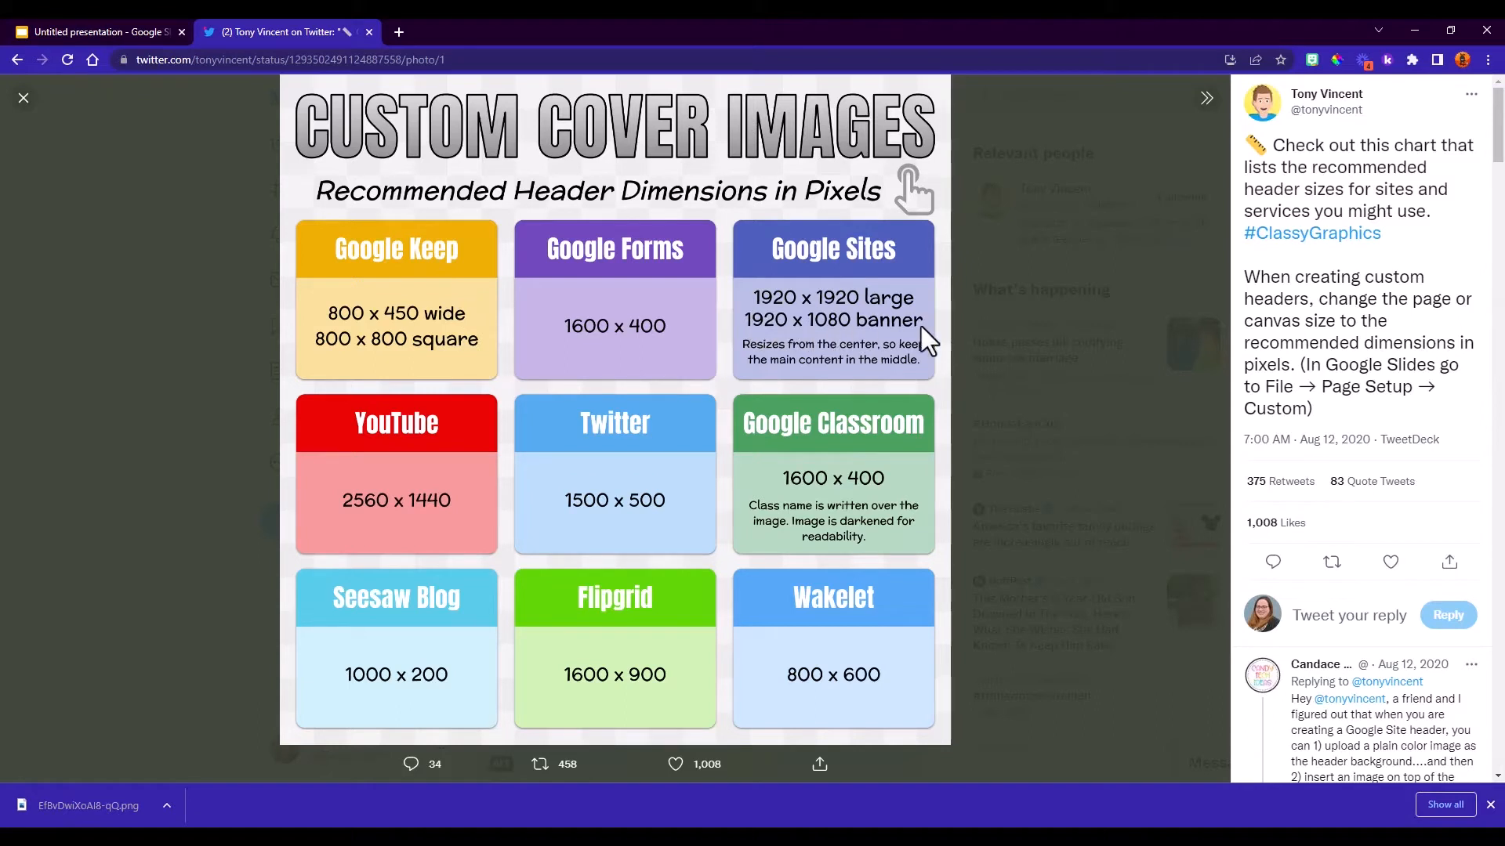
click(106, 32)
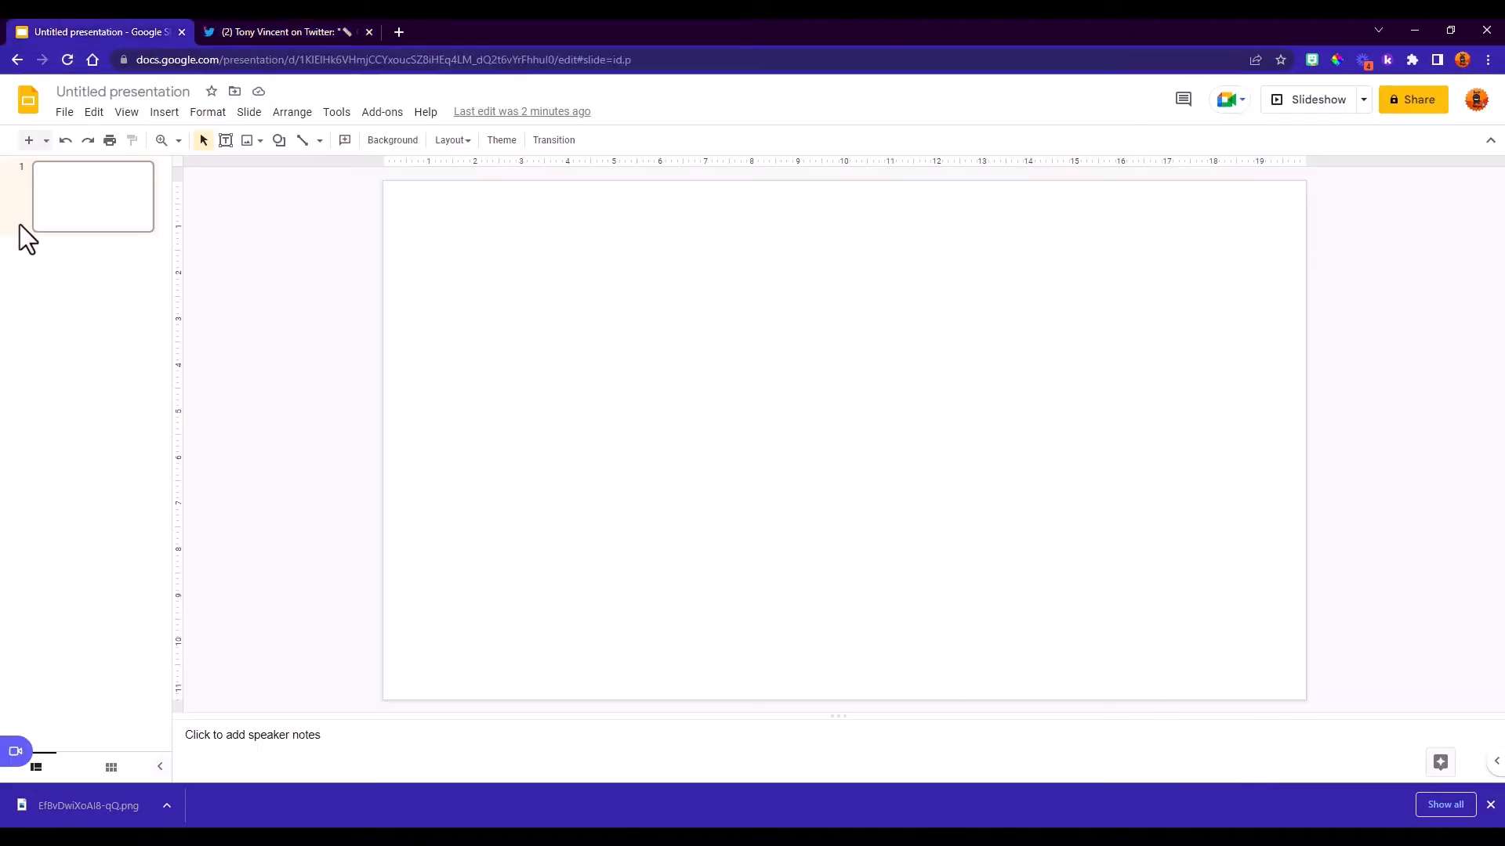
click(64, 113)
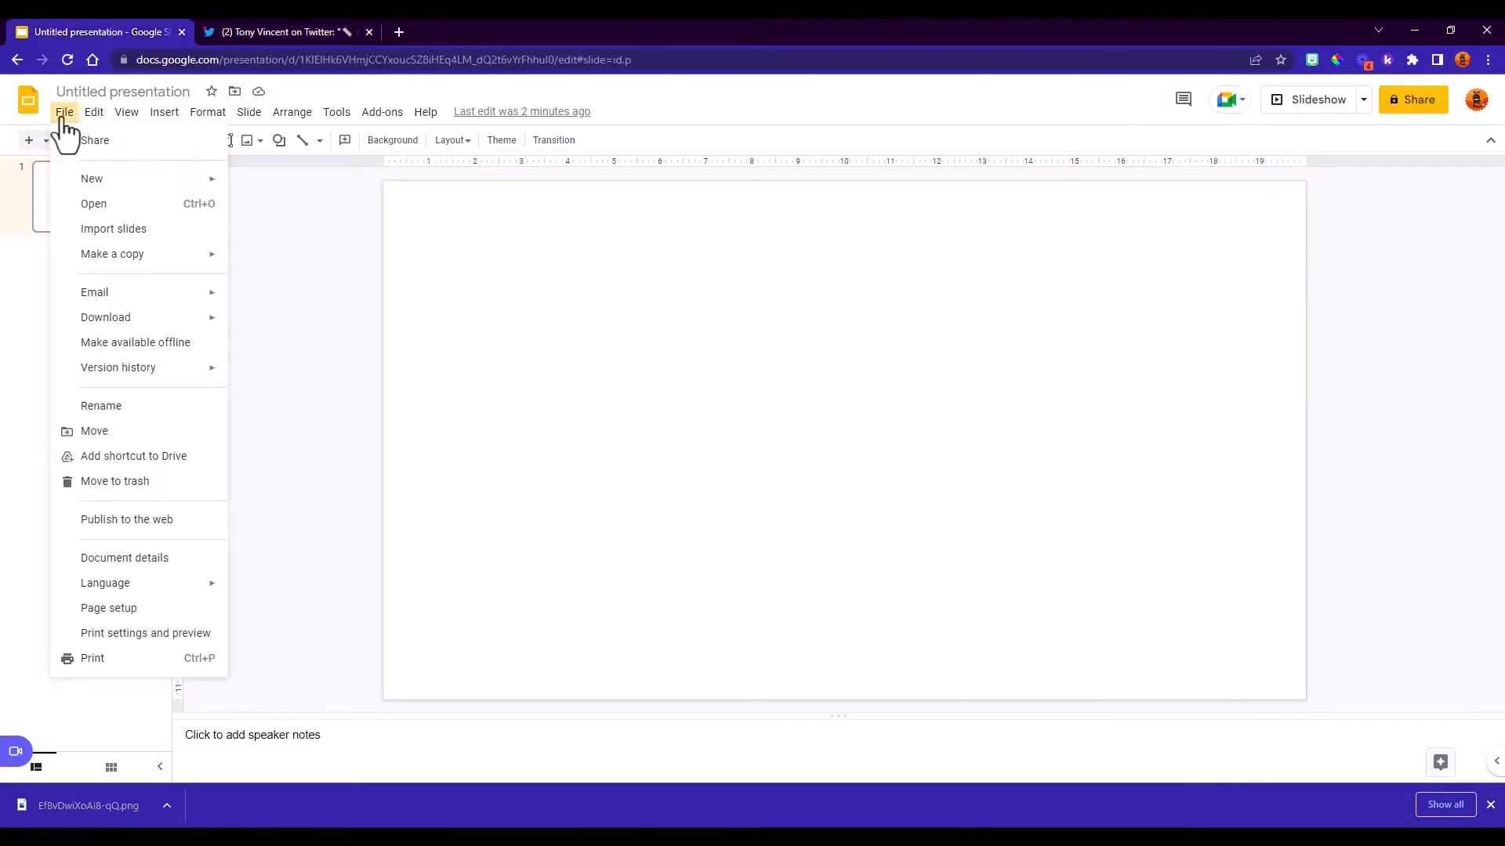
click(117, 609)
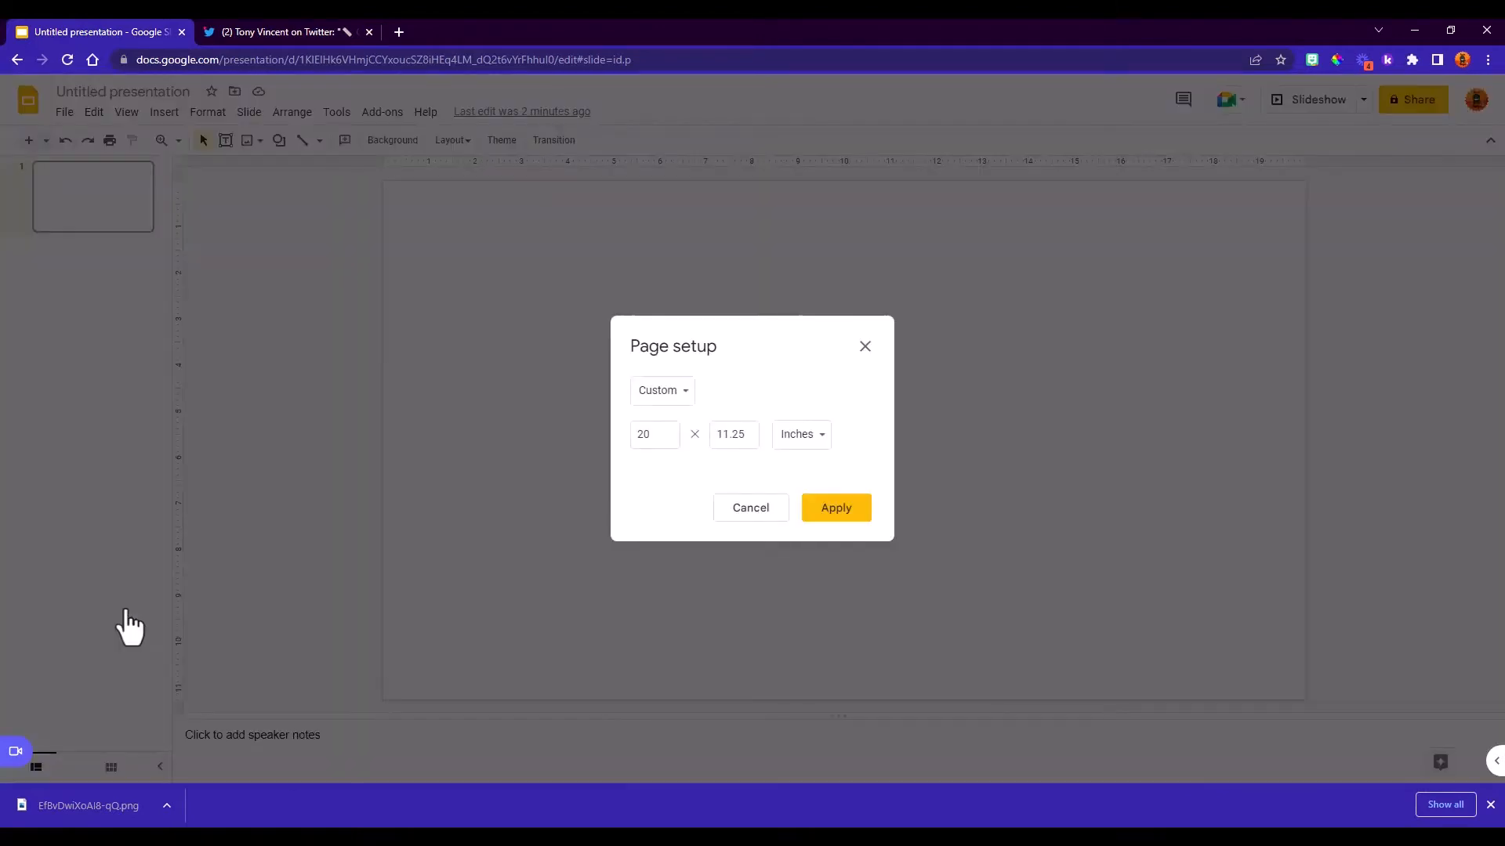
click(687, 394)
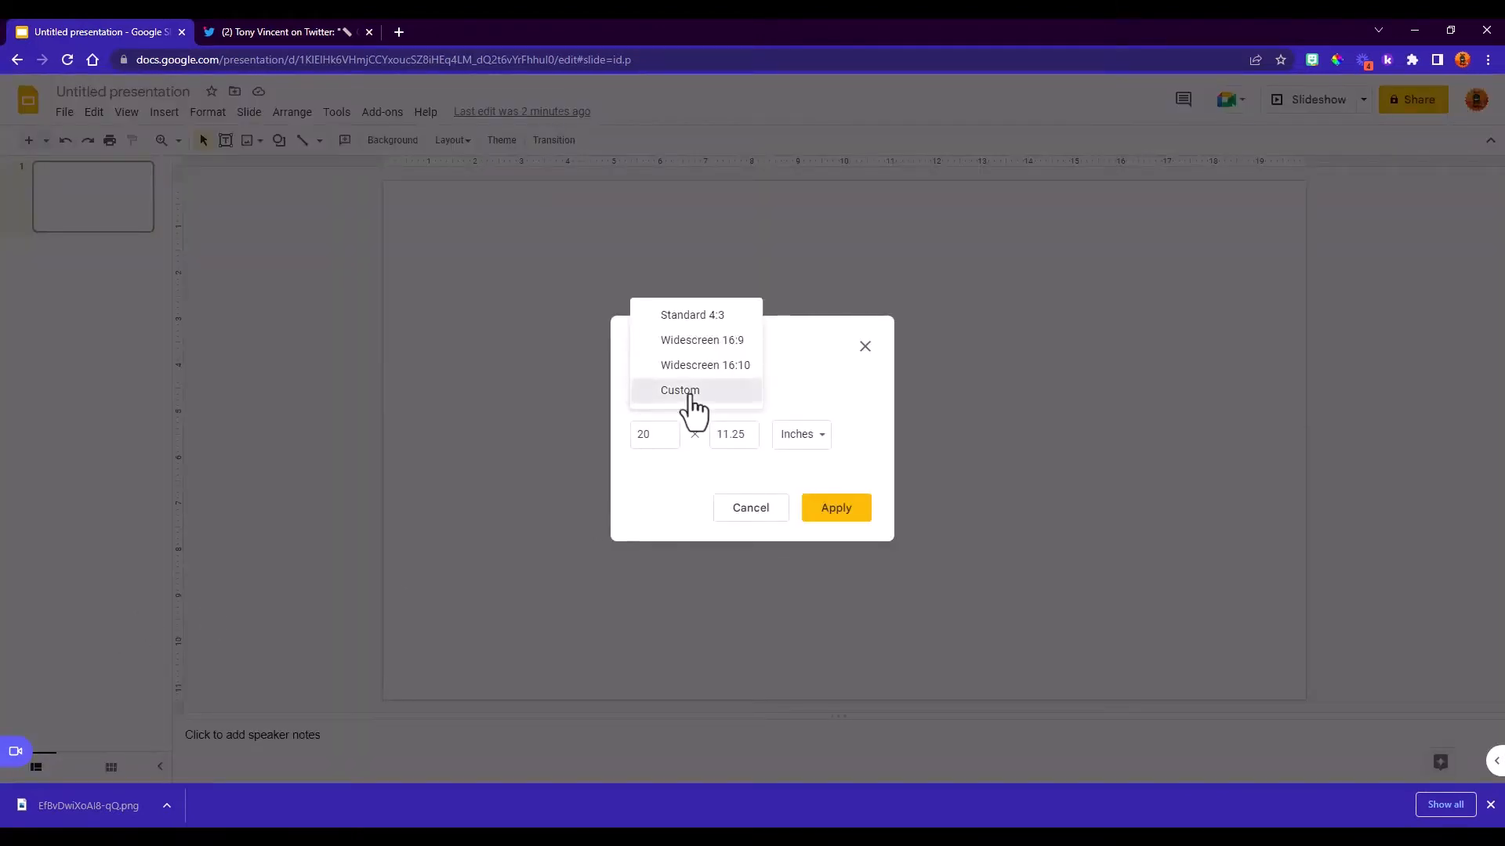
click(689, 394)
click(815, 438)
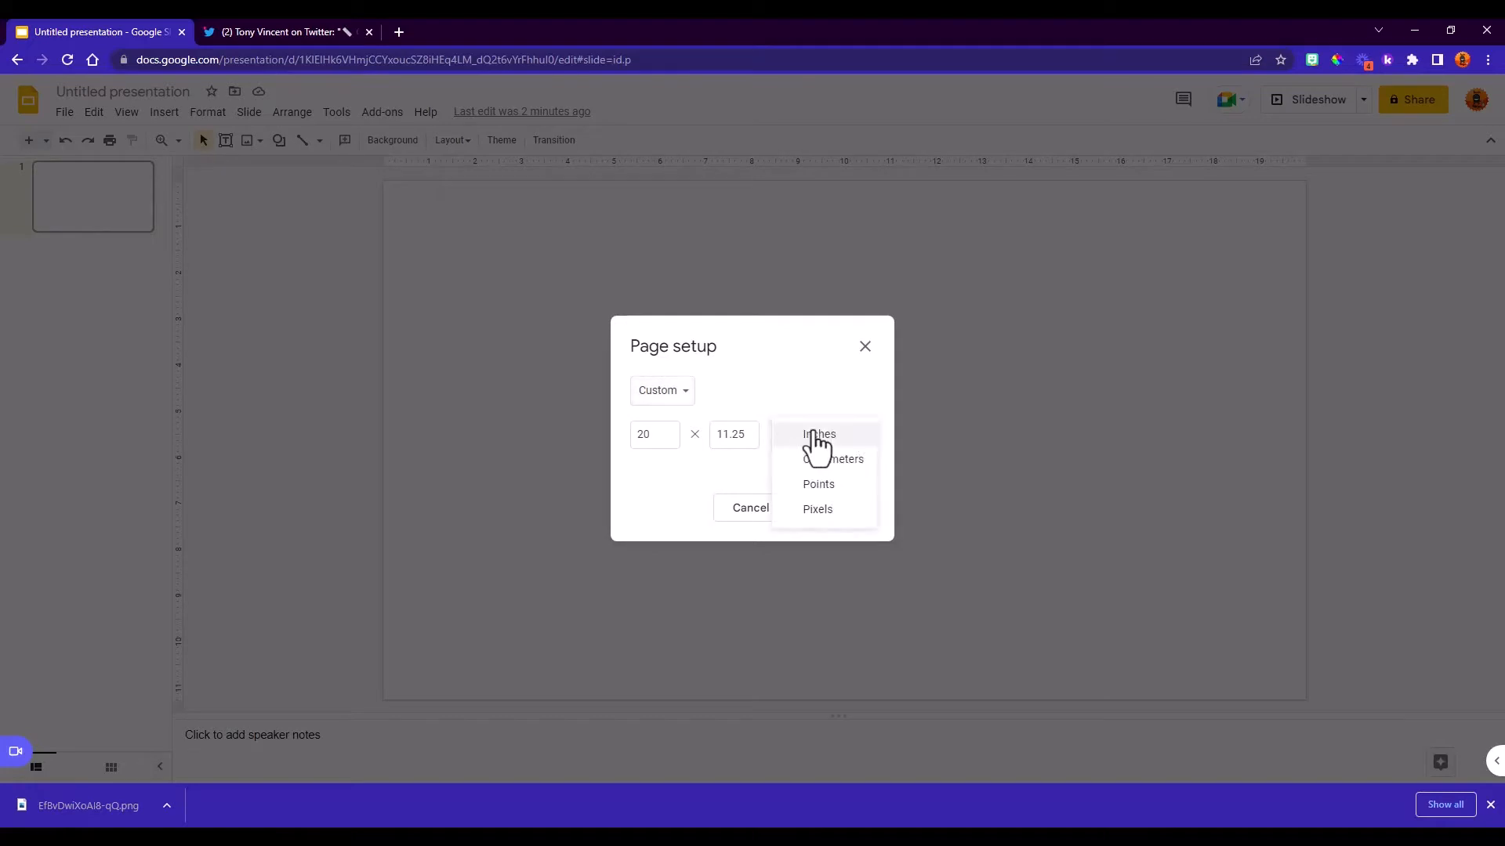
click(818, 511)
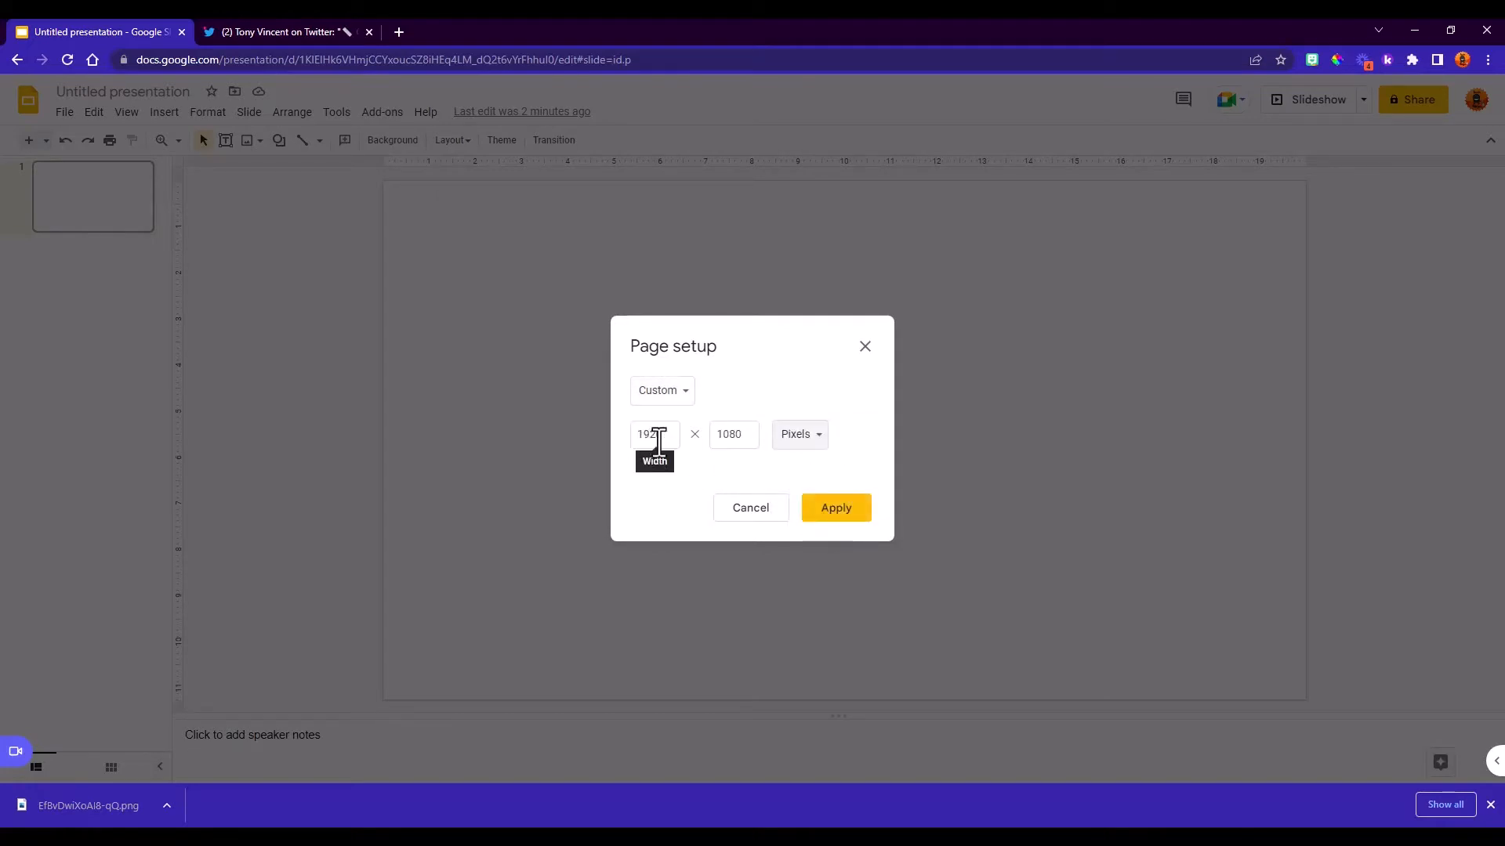
click(835, 516)
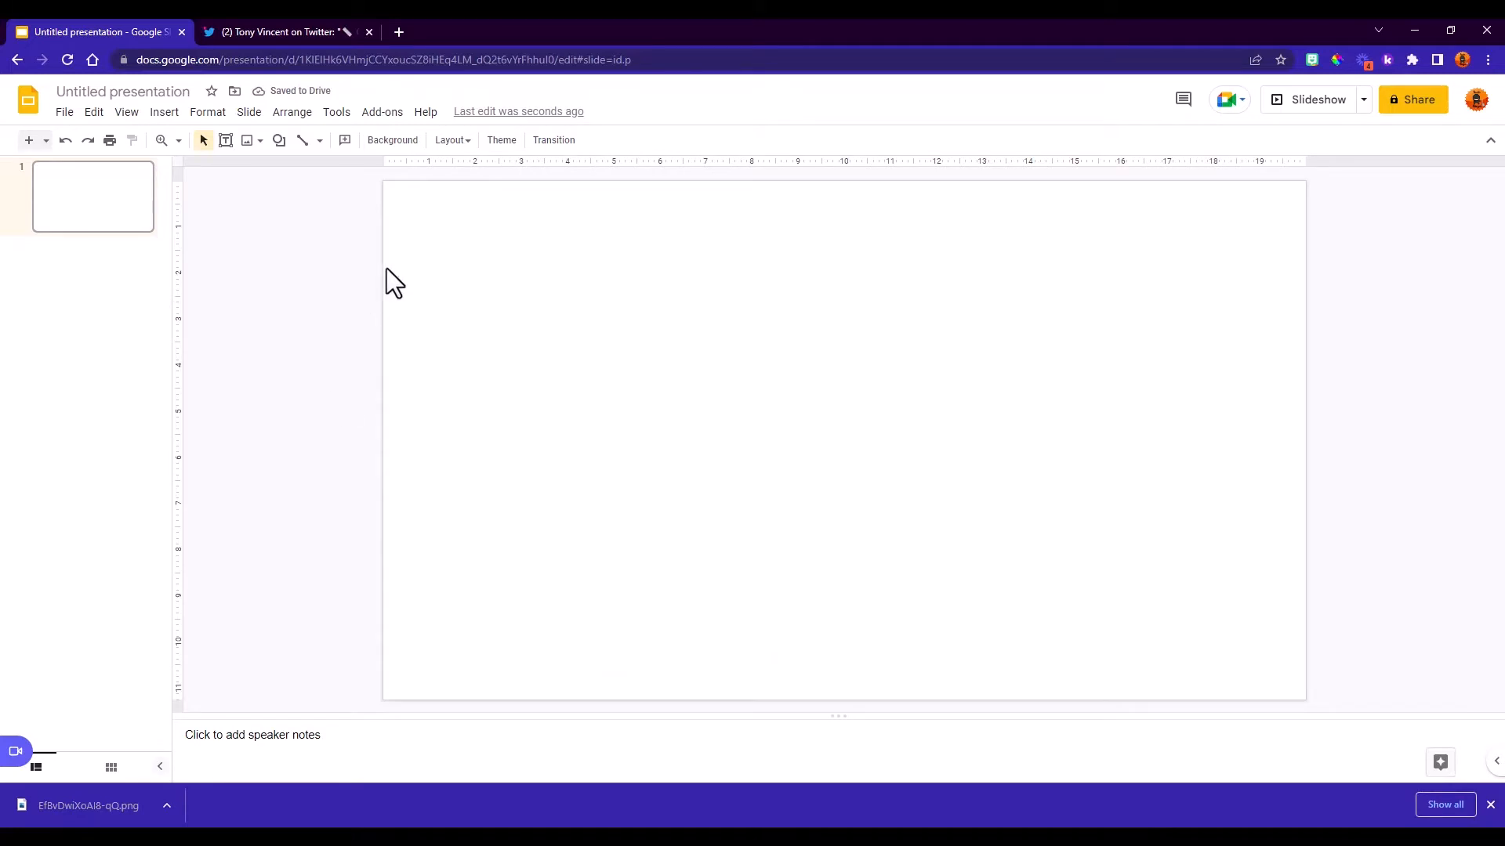
Step: Change the slide background to a solid light blue
click(404, 142)
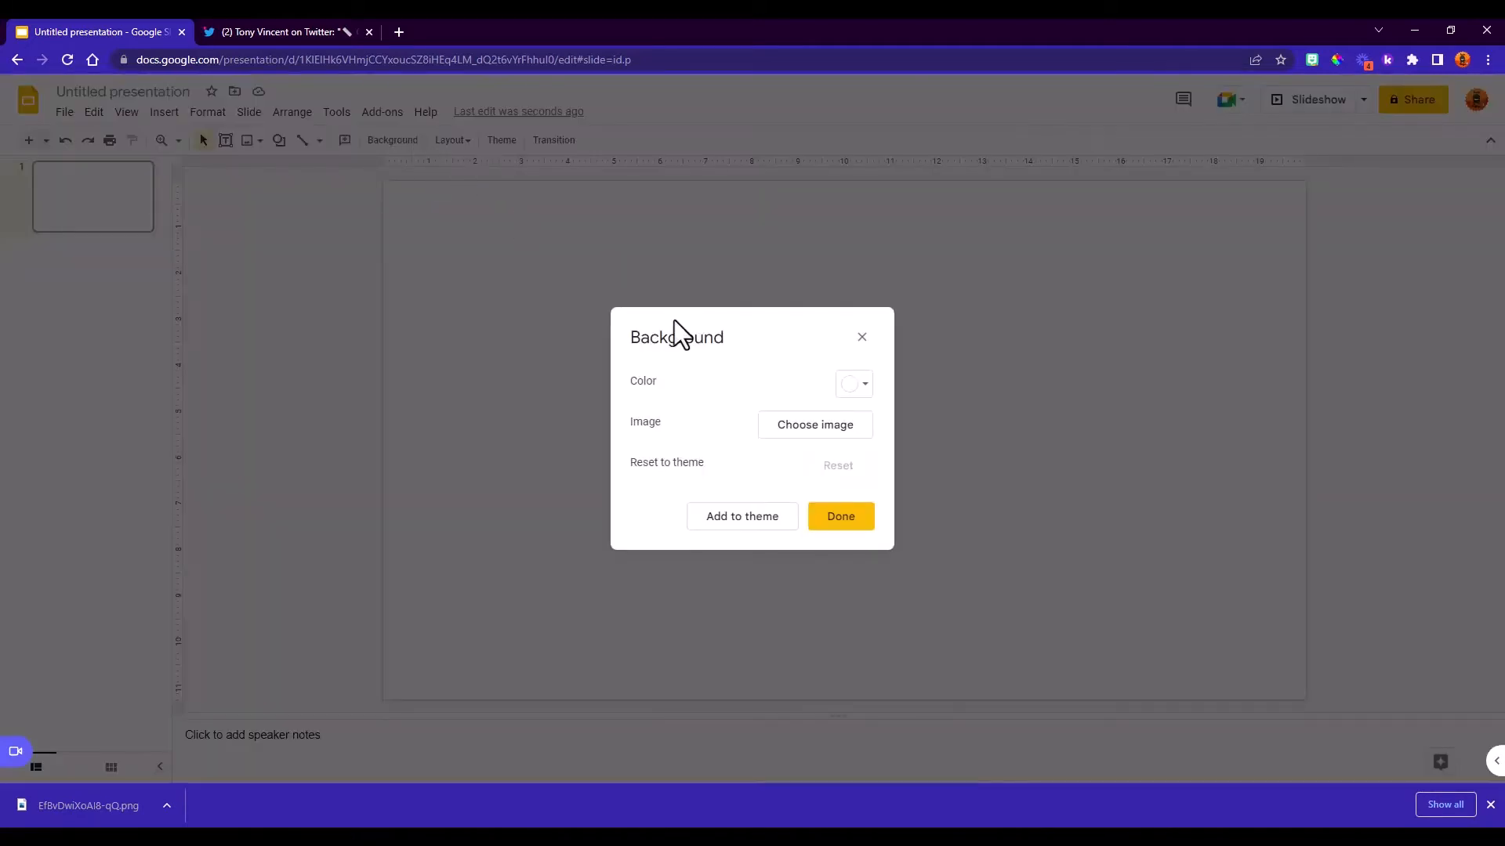
click(860, 382)
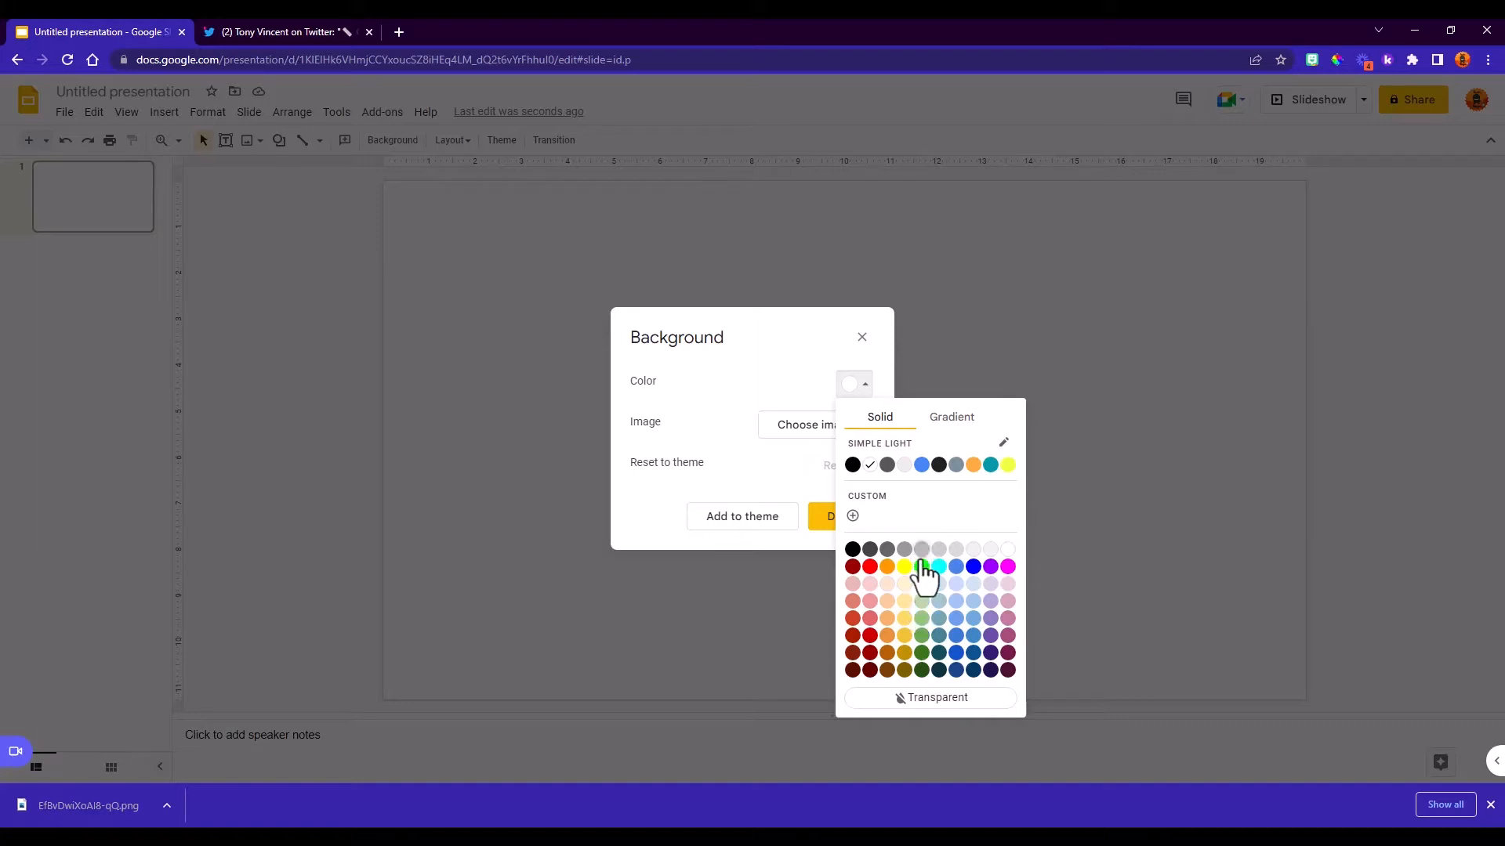
click(956, 619)
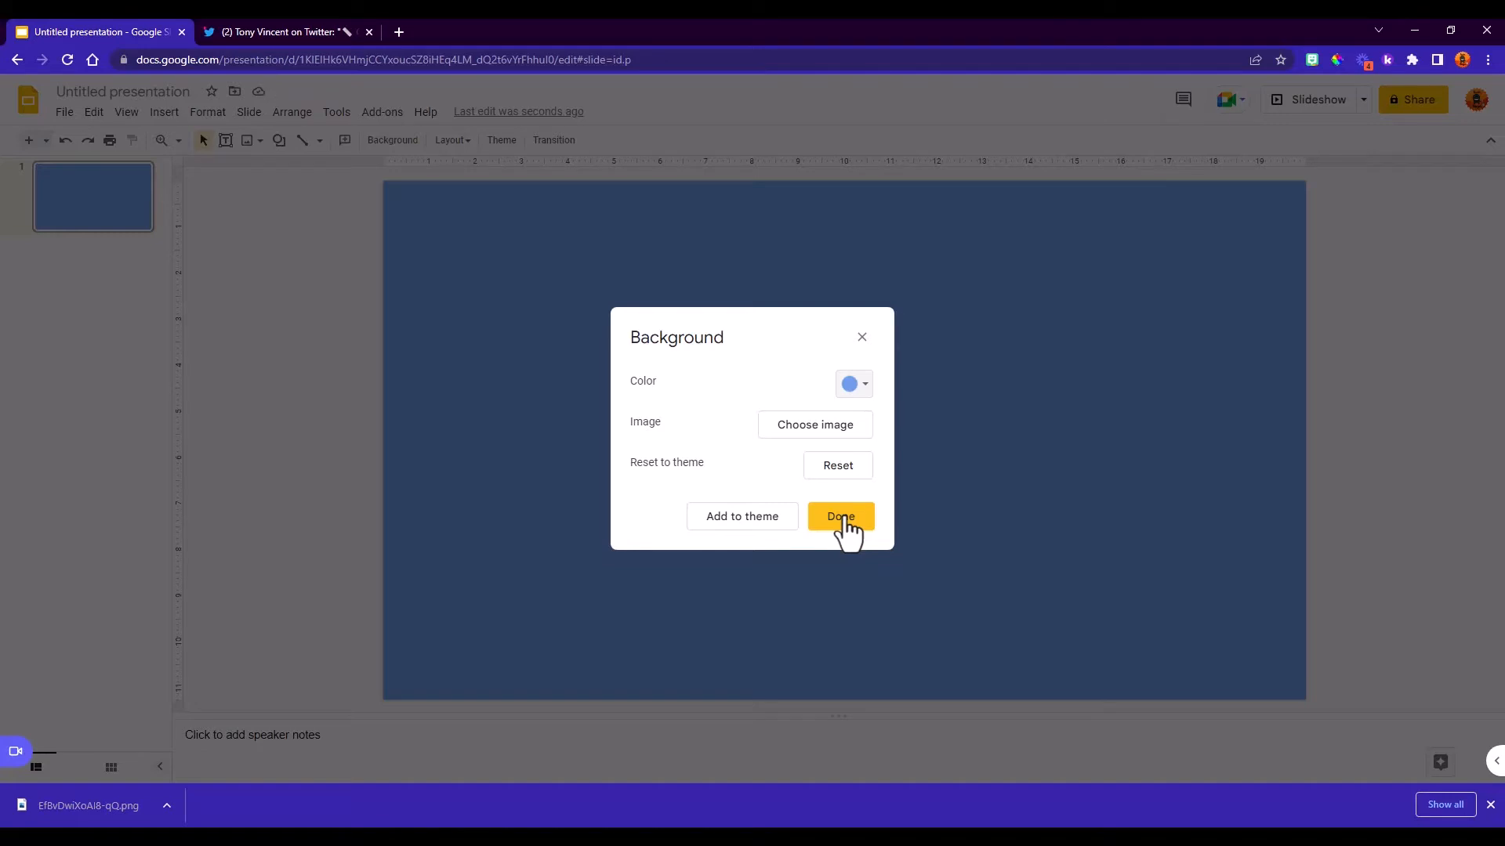
click(843, 517)
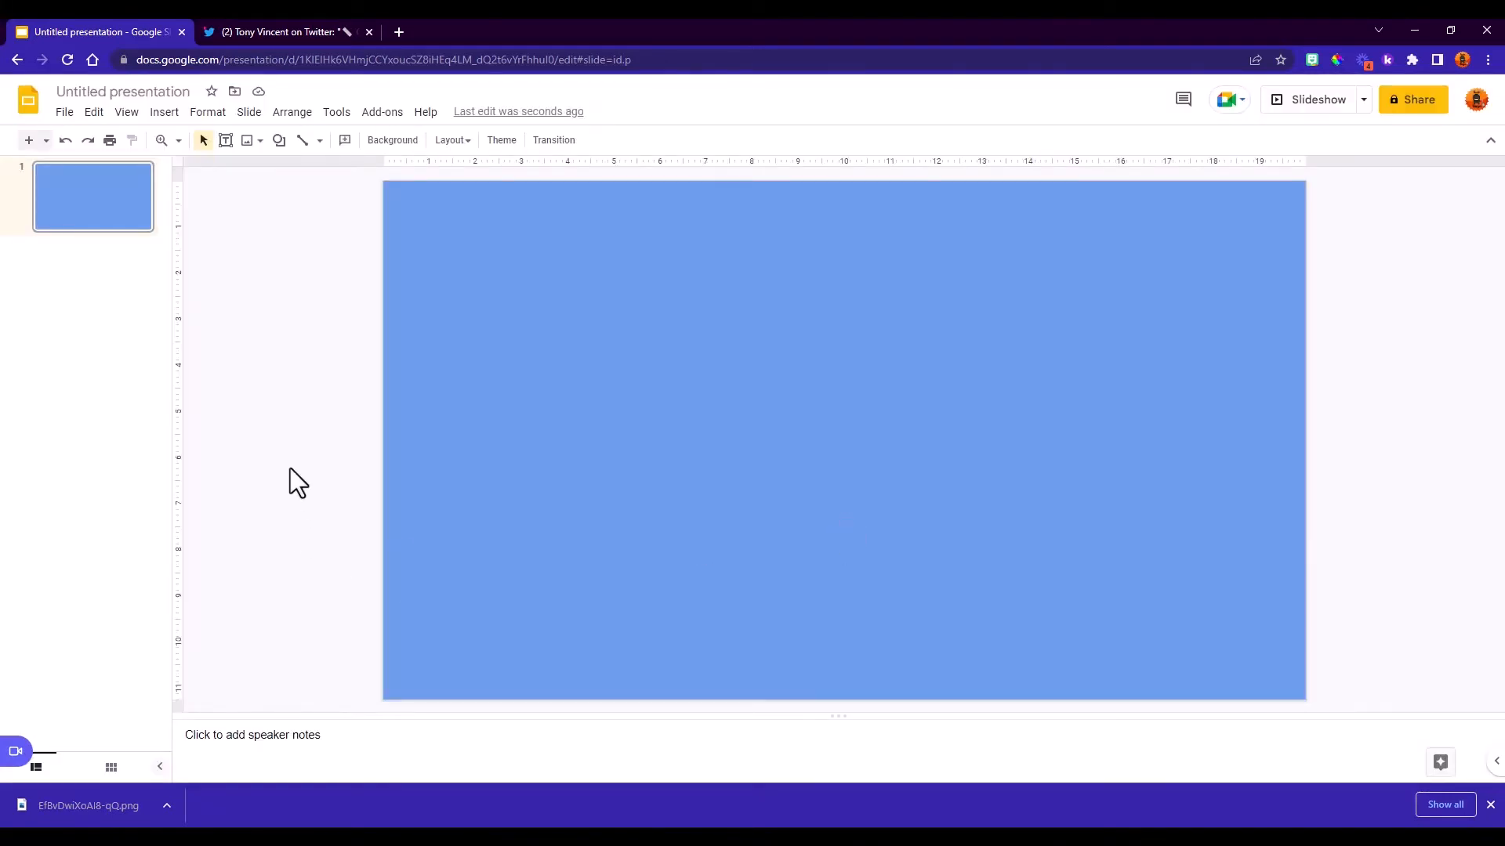
Step: Draw a tall, narrow rectangle about 0.8 inches wide along the slide's left edge, reaching slightly past its top and bottom
click(279, 141)
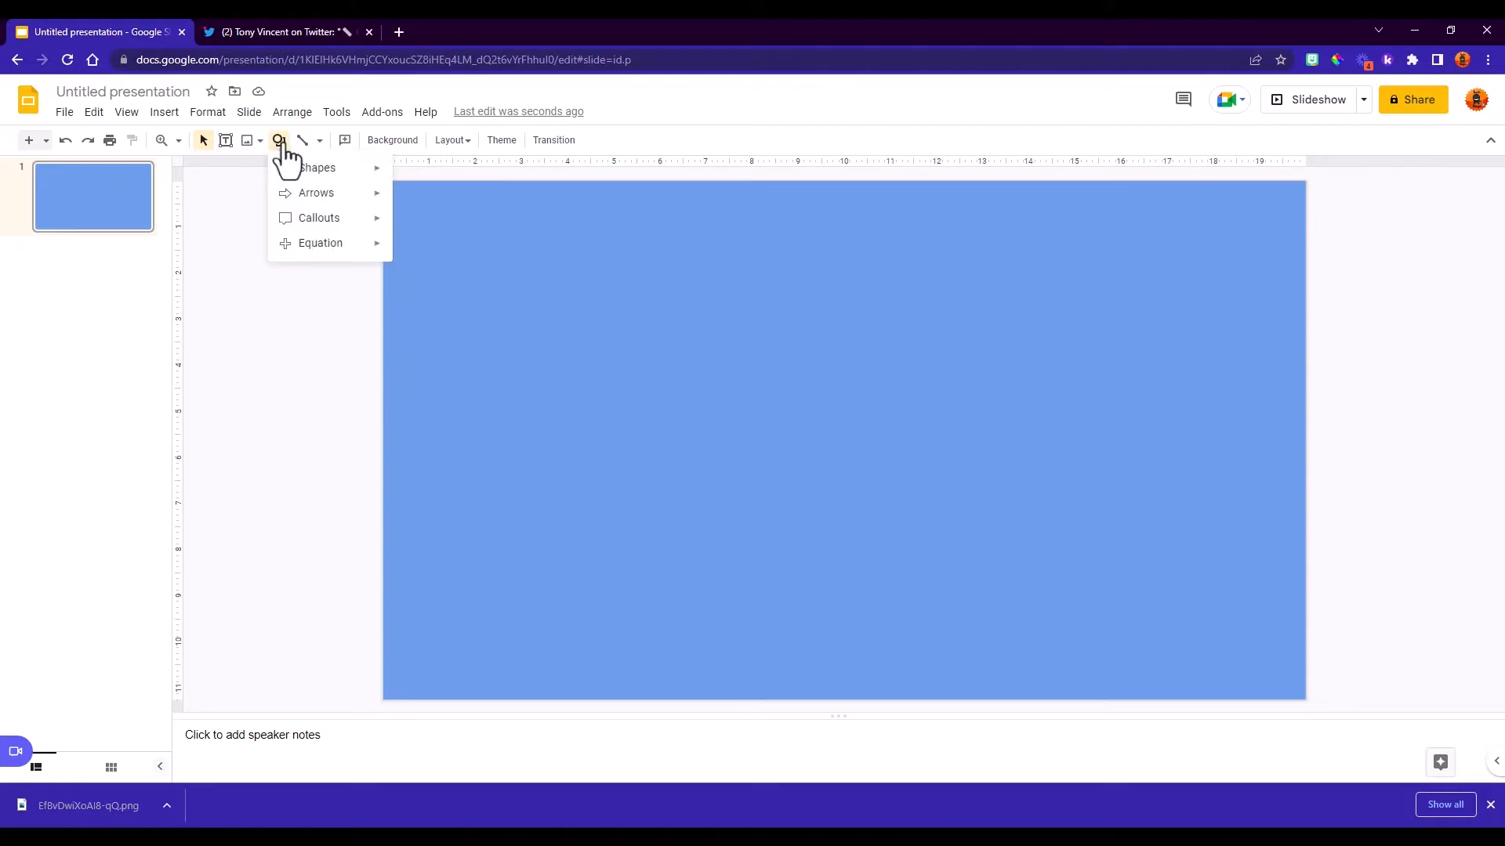
mouse_move(316, 174)
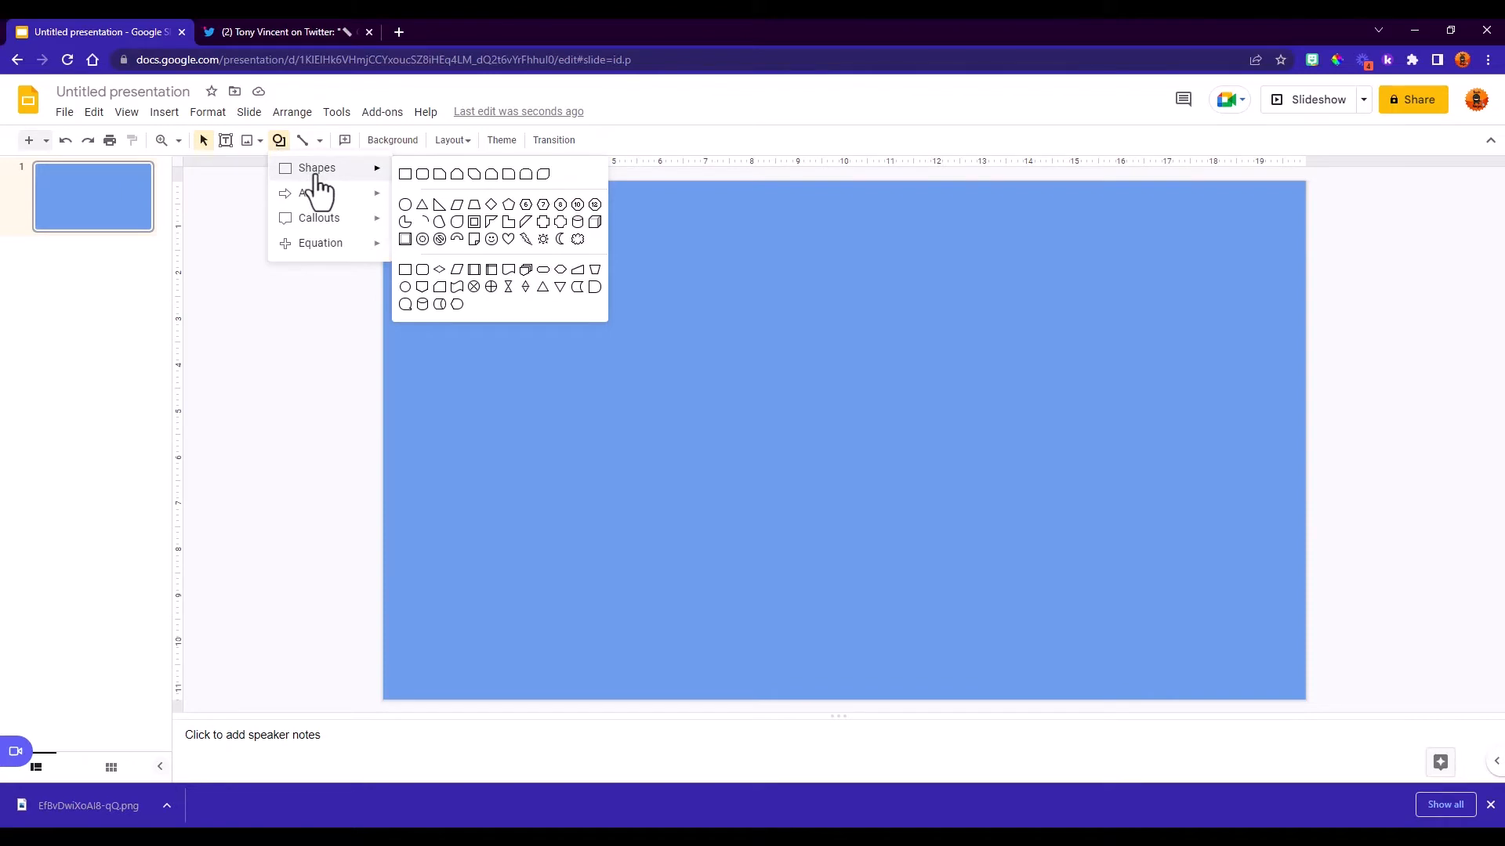
click(405, 174)
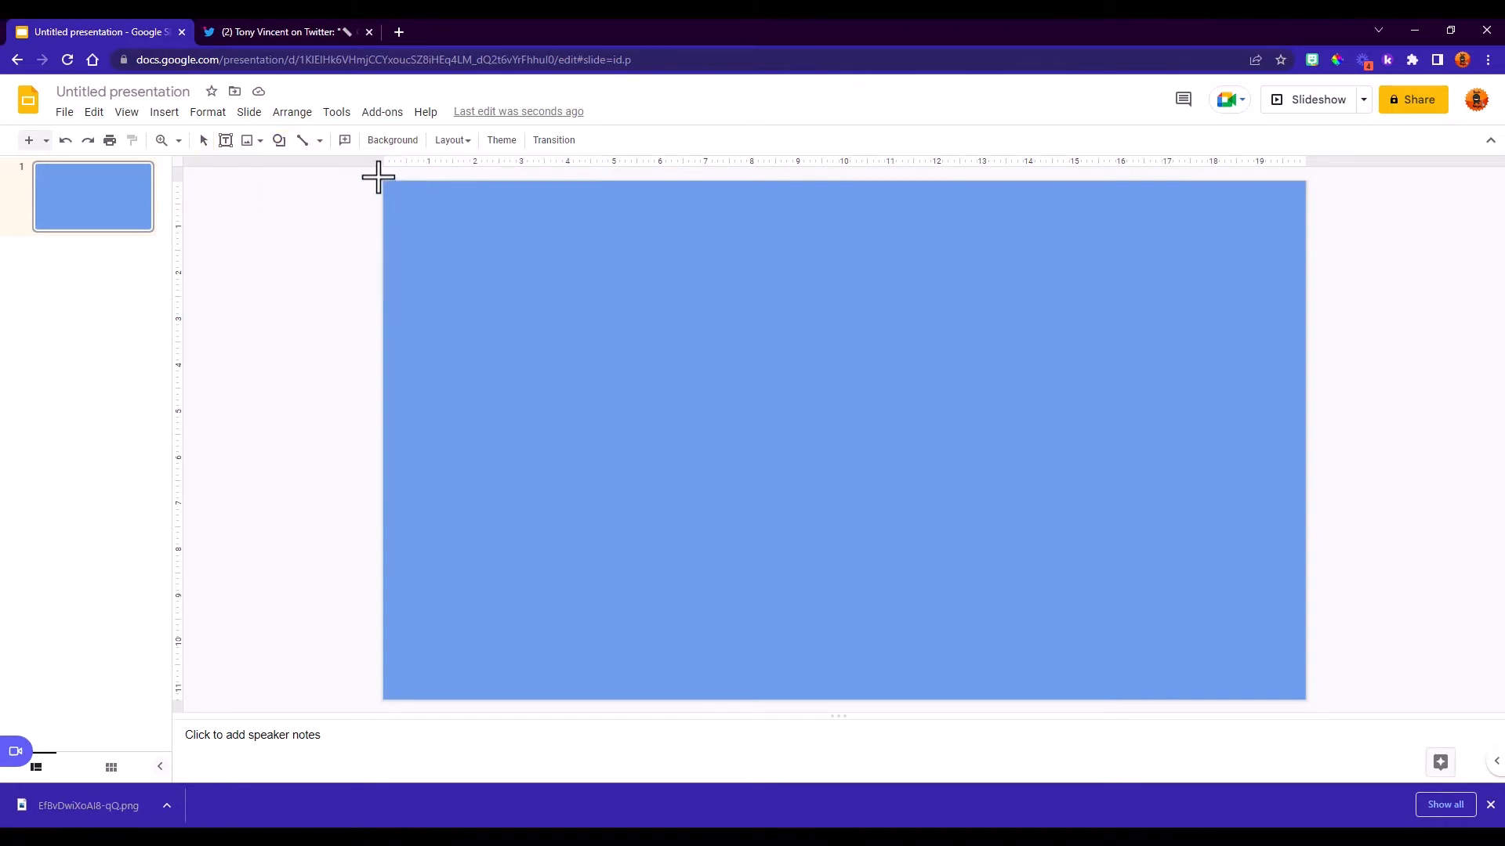
drag(379, 176, 415, 707)
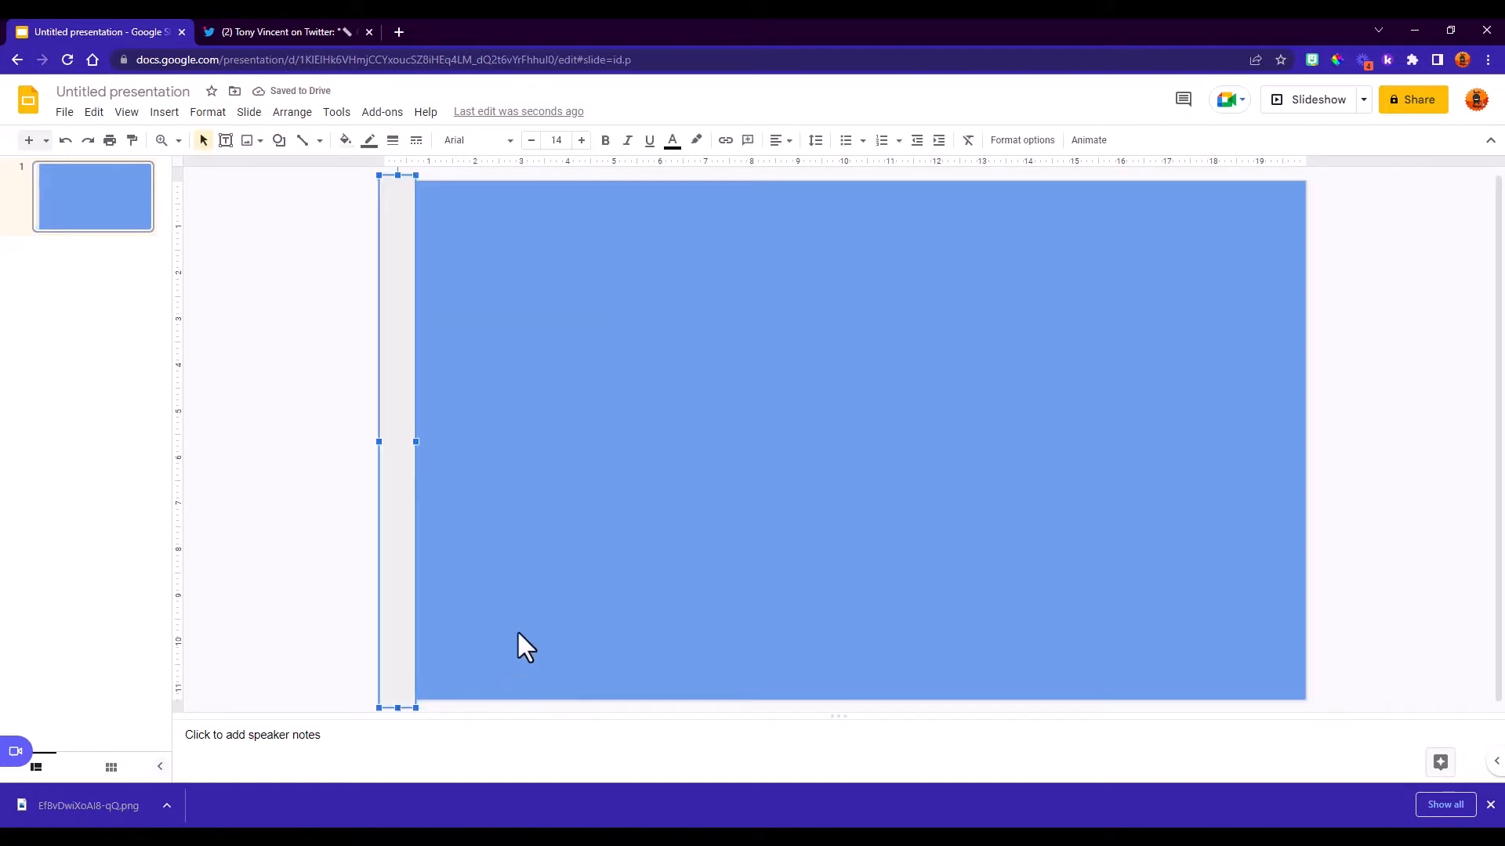
Step: Make the border of the narrow rectangle transparent and deselect it
click(370, 141)
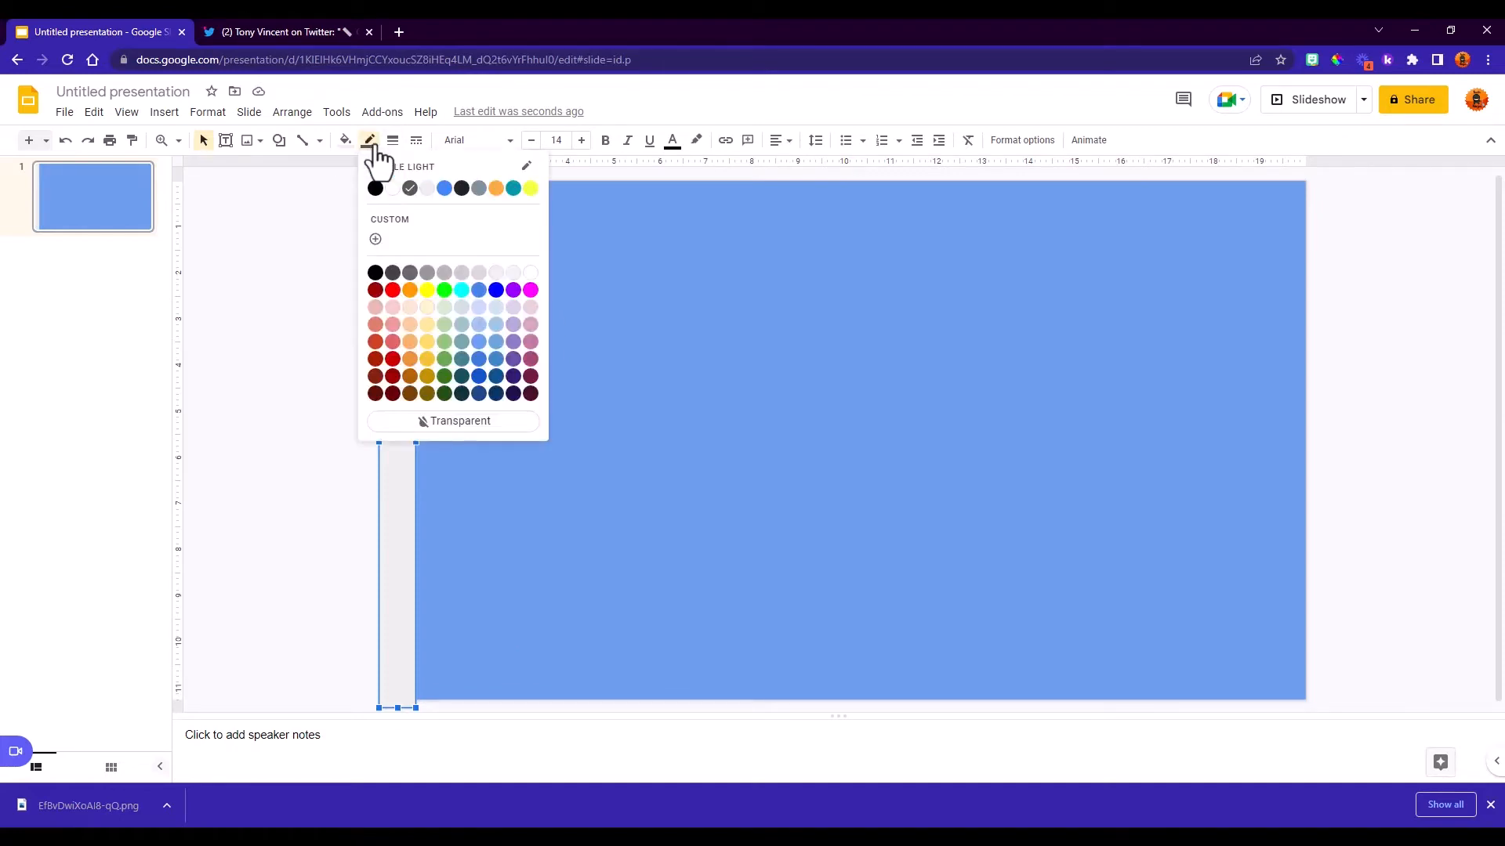
click(459, 421)
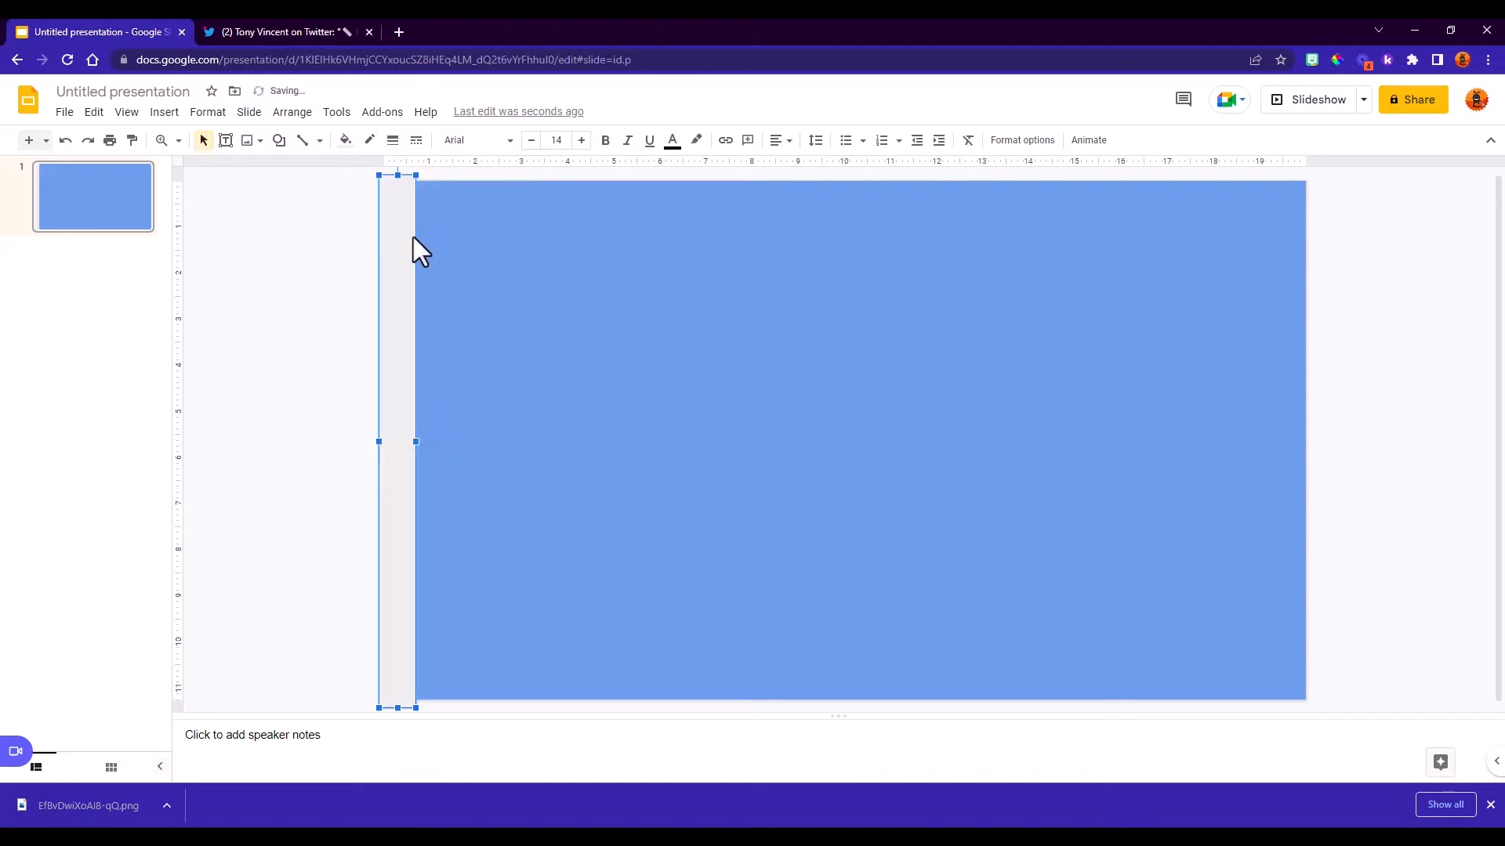
click(316, 262)
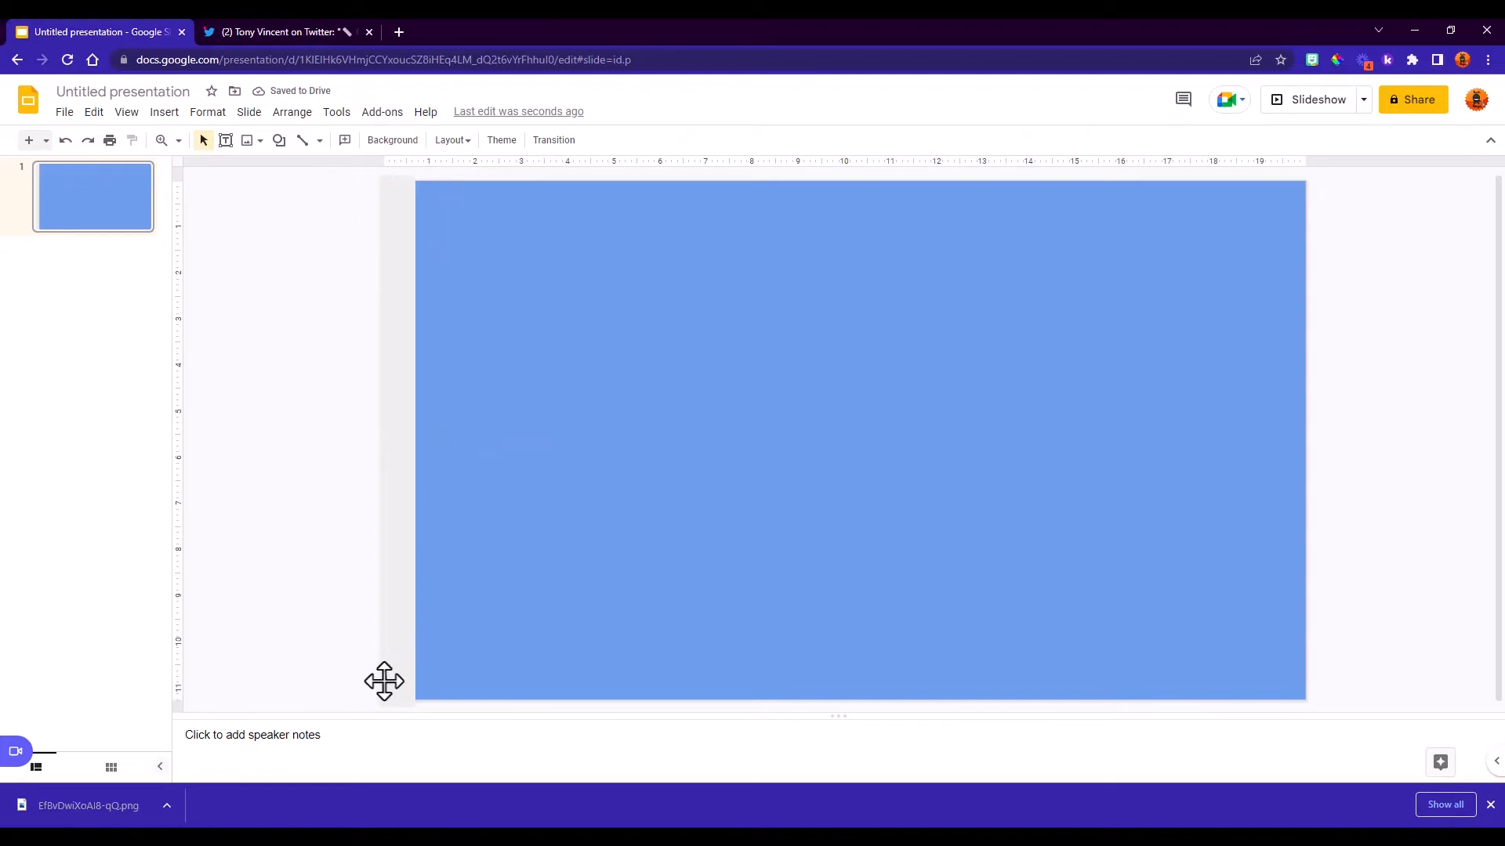
Step: Duplicate the vertical stripe three times and space the copies out to its right with narrow blue gaps
click(397, 339)
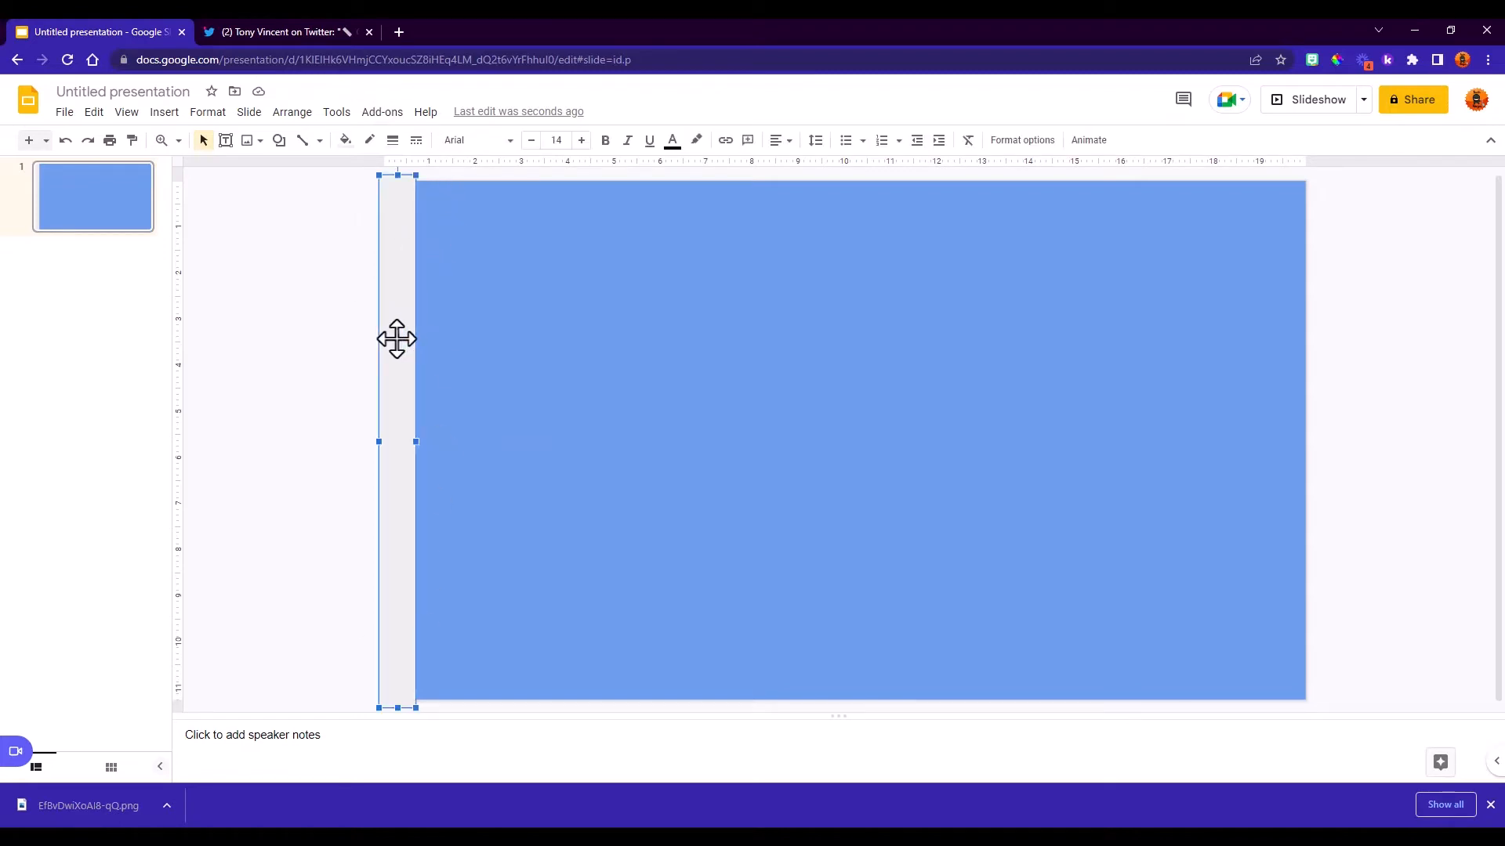
right_click(397, 339)
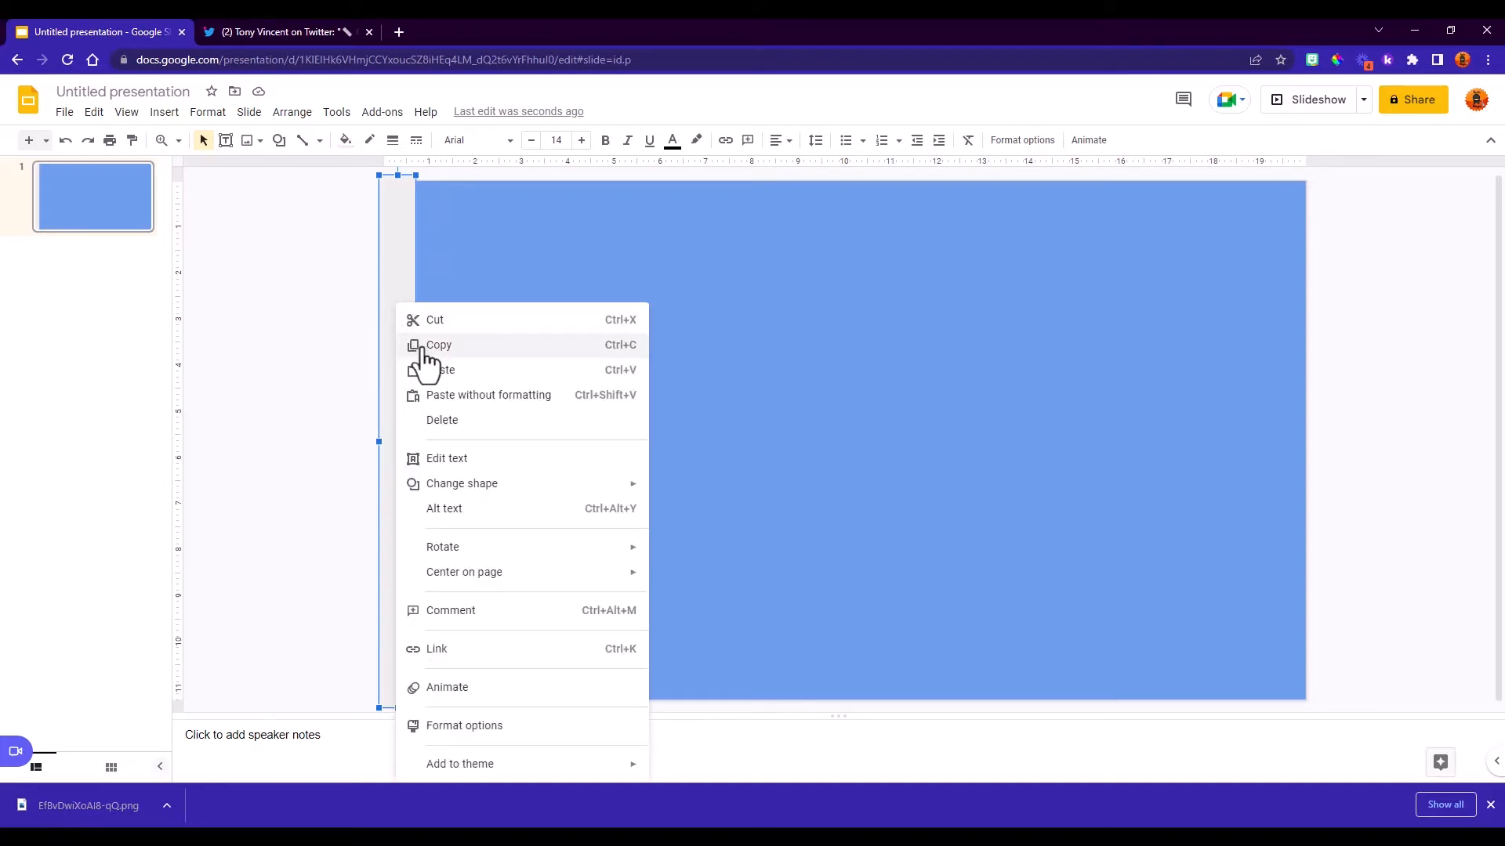
click(322, 265)
click(392, 266)
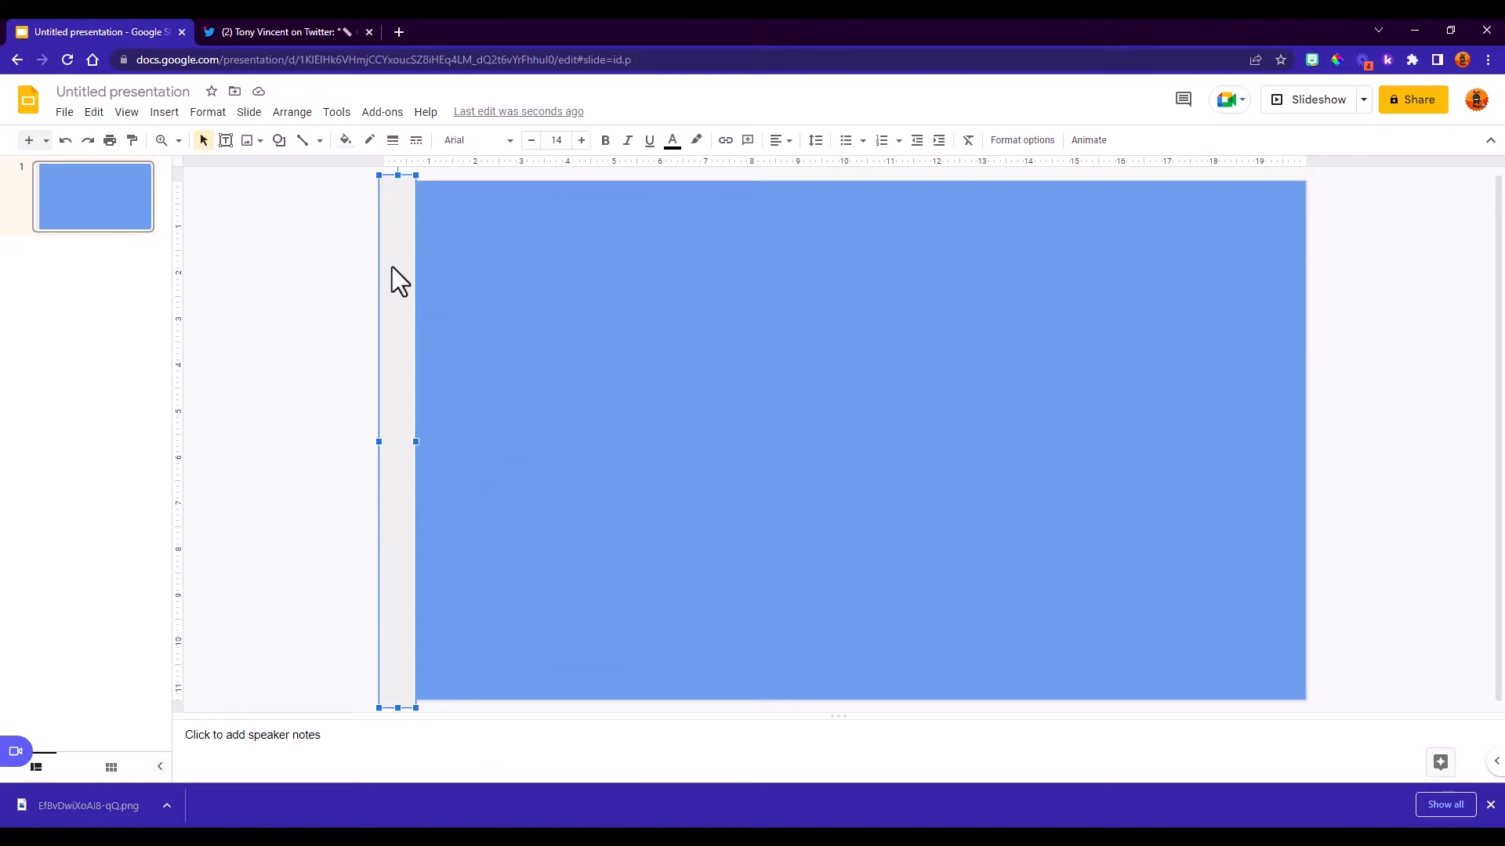
drag(392, 268, 513, 296)
drag(509, 367, 551, 382)
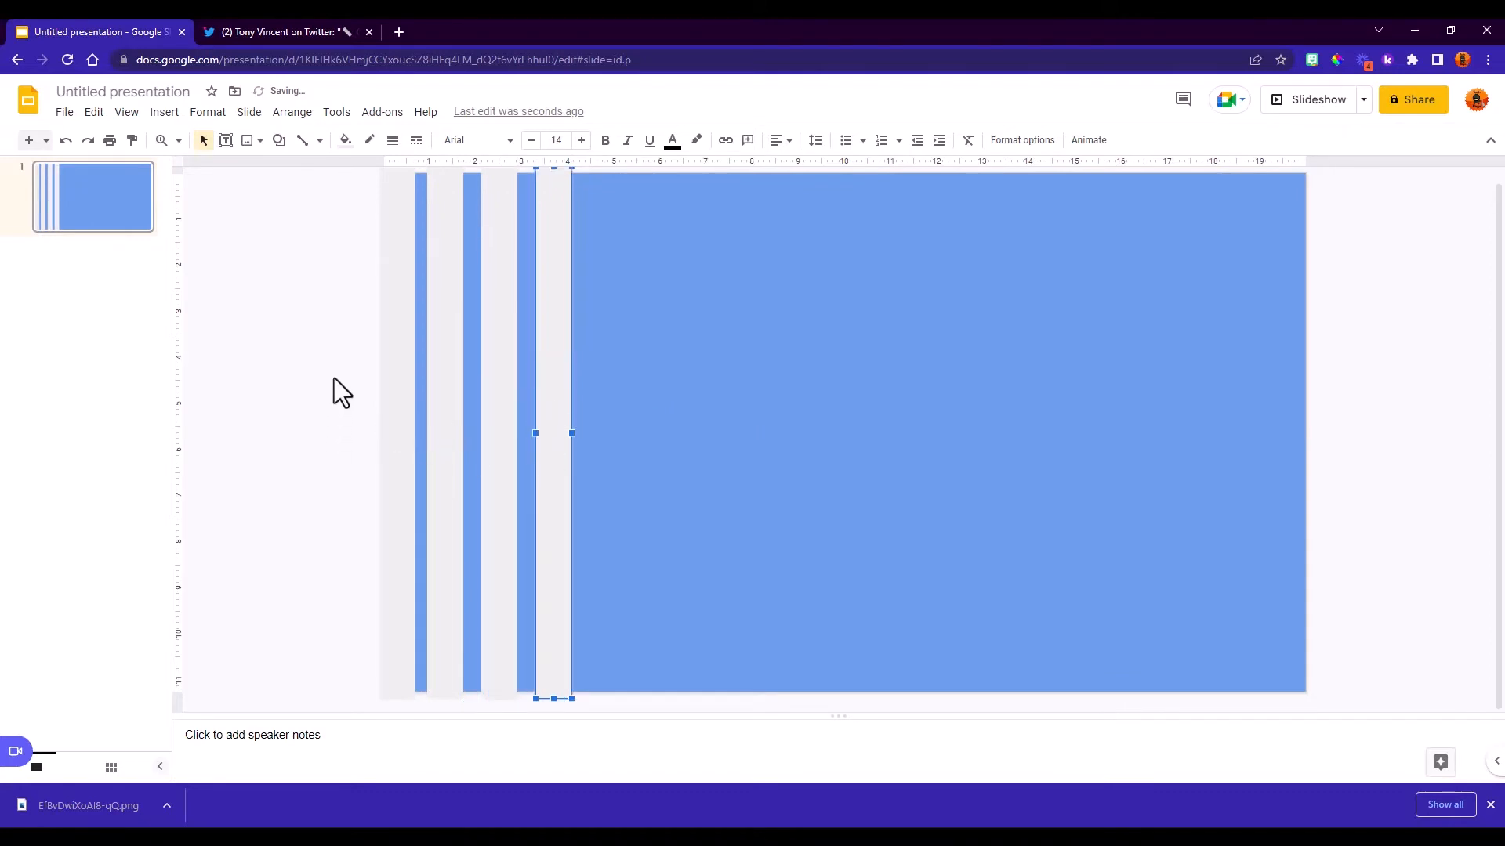
Step: Duplicate the set of four stripes repeatedly and place the copies side by side until stripes span the whole slide width
drag(334, 379, 613, 418)
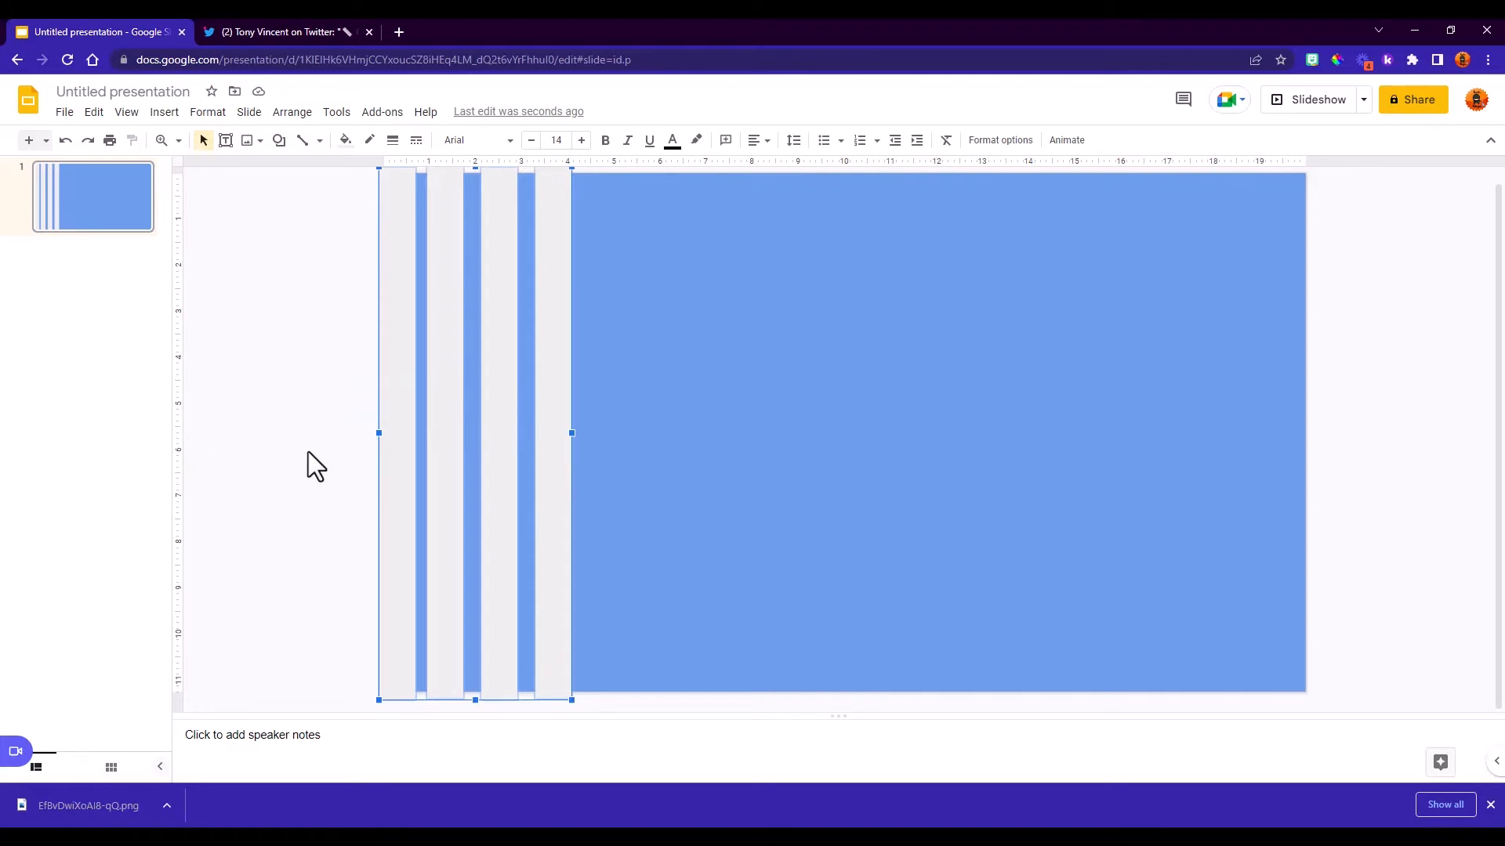
key(ctrl+d)
drag(414, 412, 799, 379)
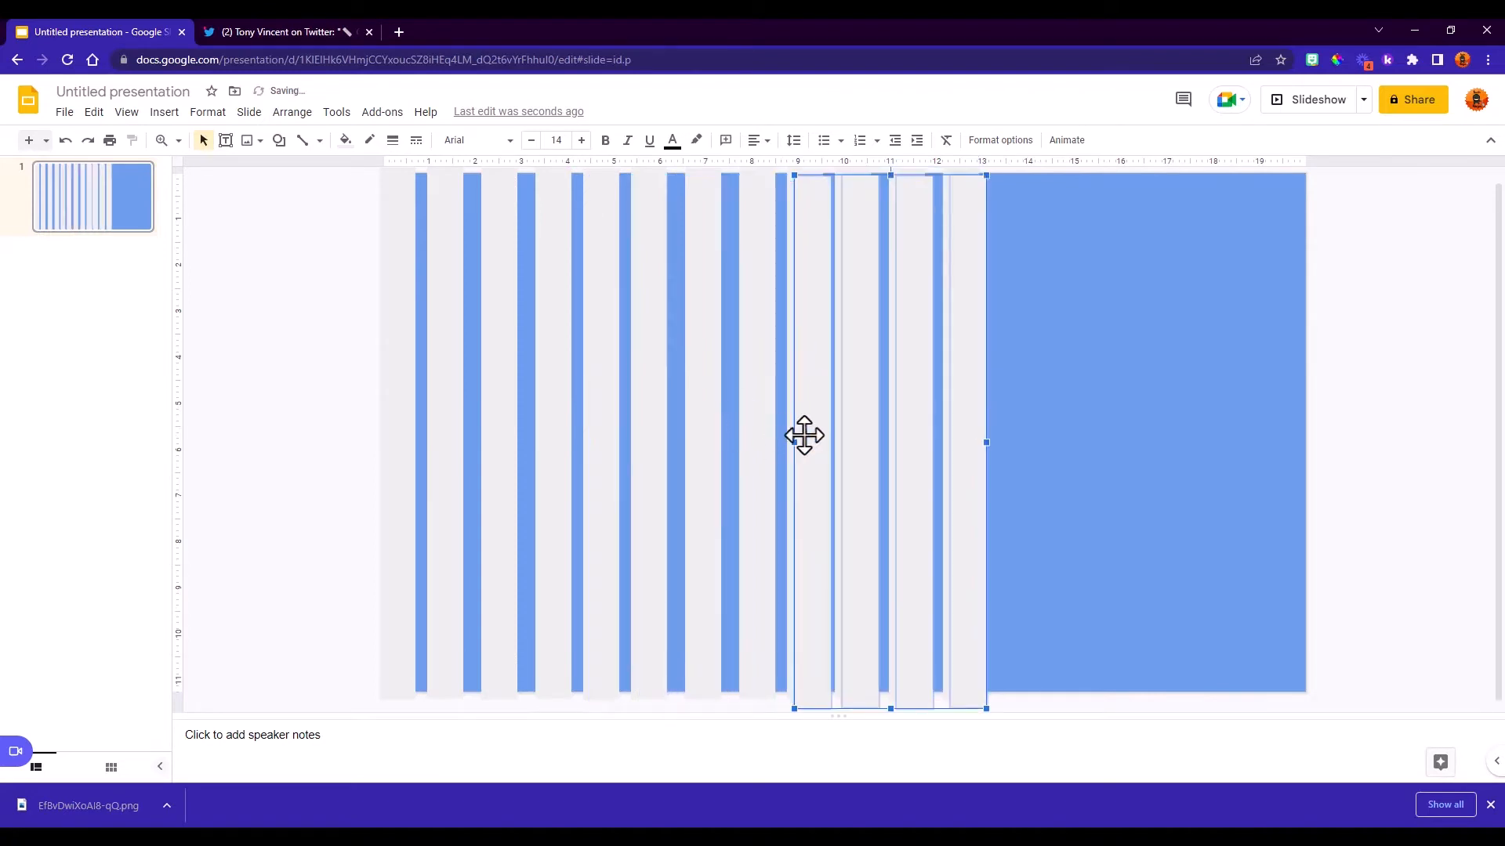
drag(802, 433, 1235, 430)
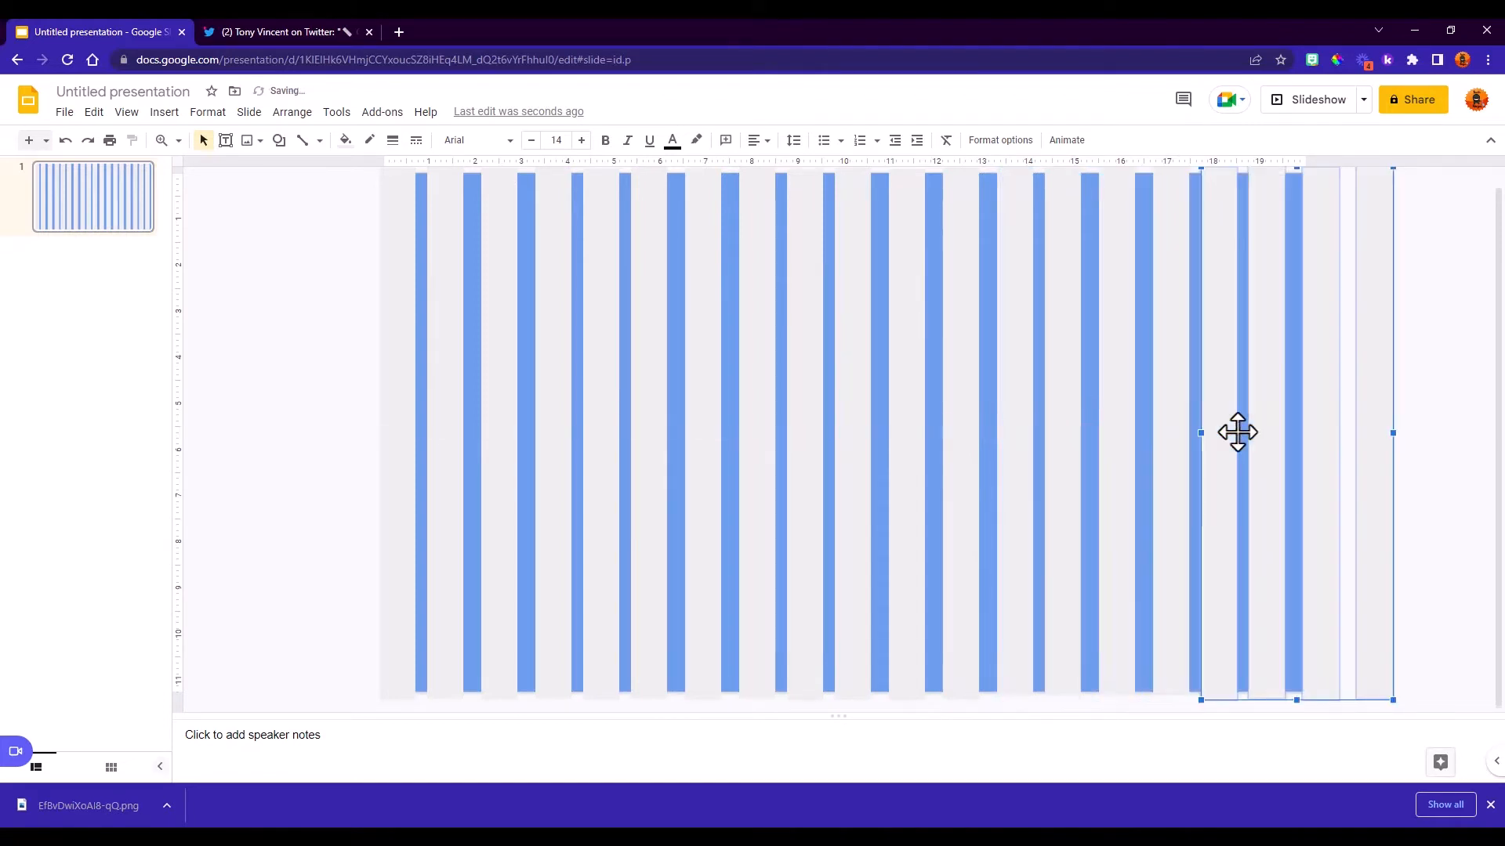
click(346, 411)
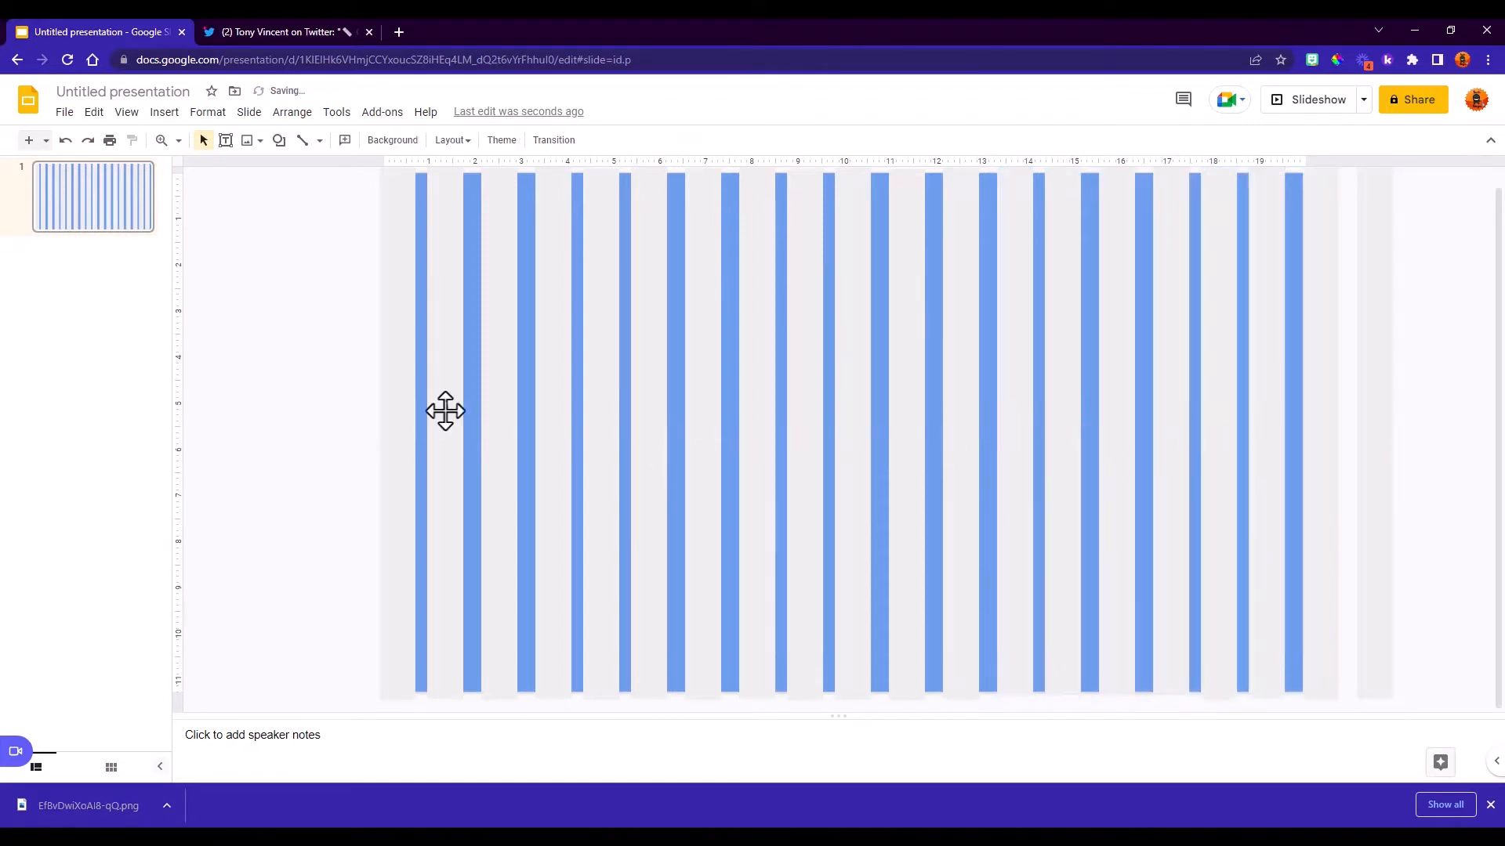
Step: Narrow every second stripe among the first eight, and delete all stripes to the right of the eighth
click(445, 411)
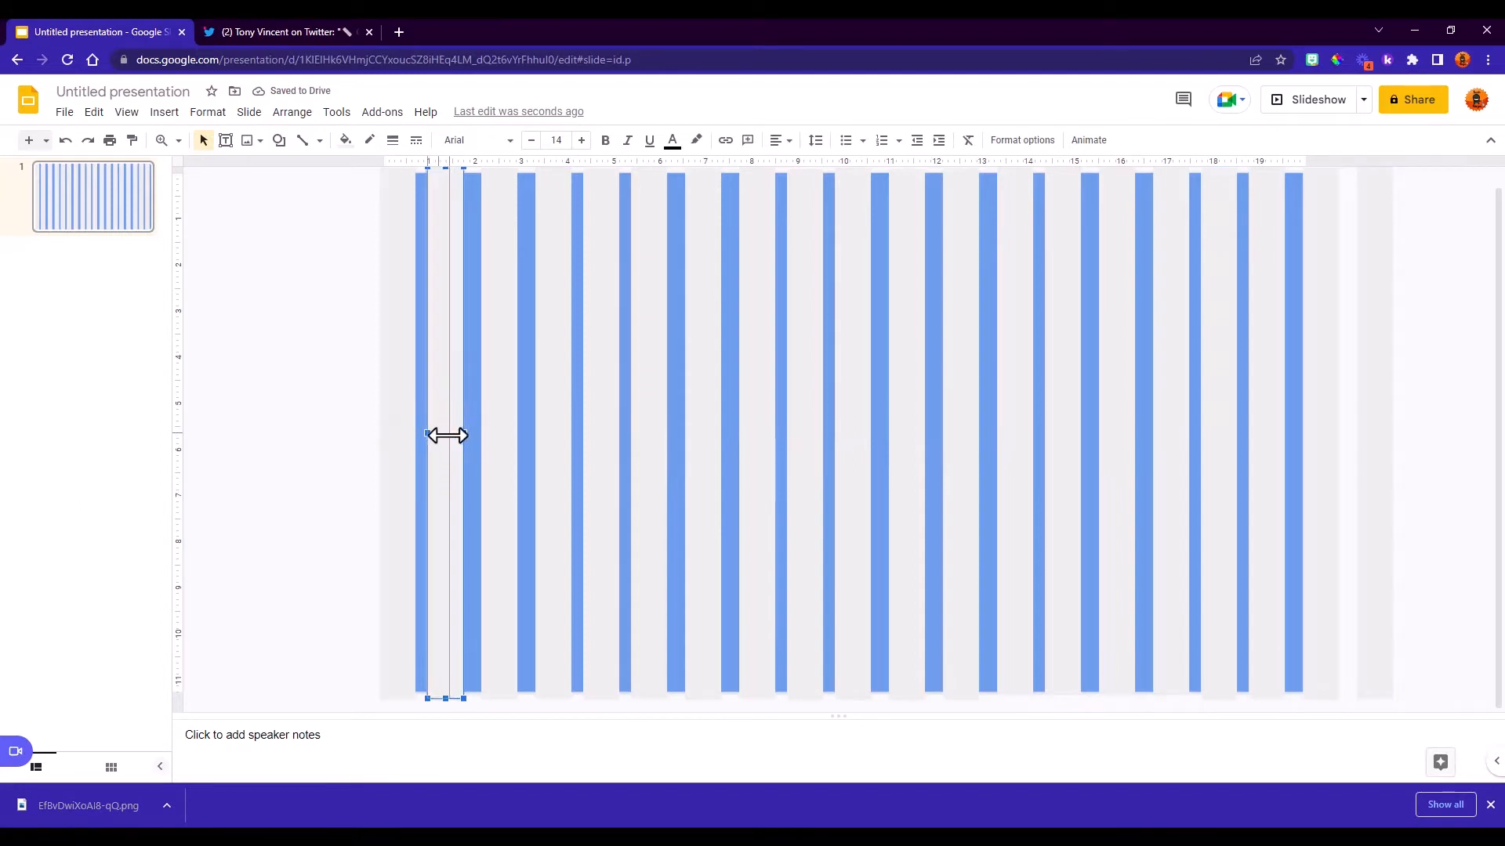
drag(437, 433, 641, 449)
click(761, 454)
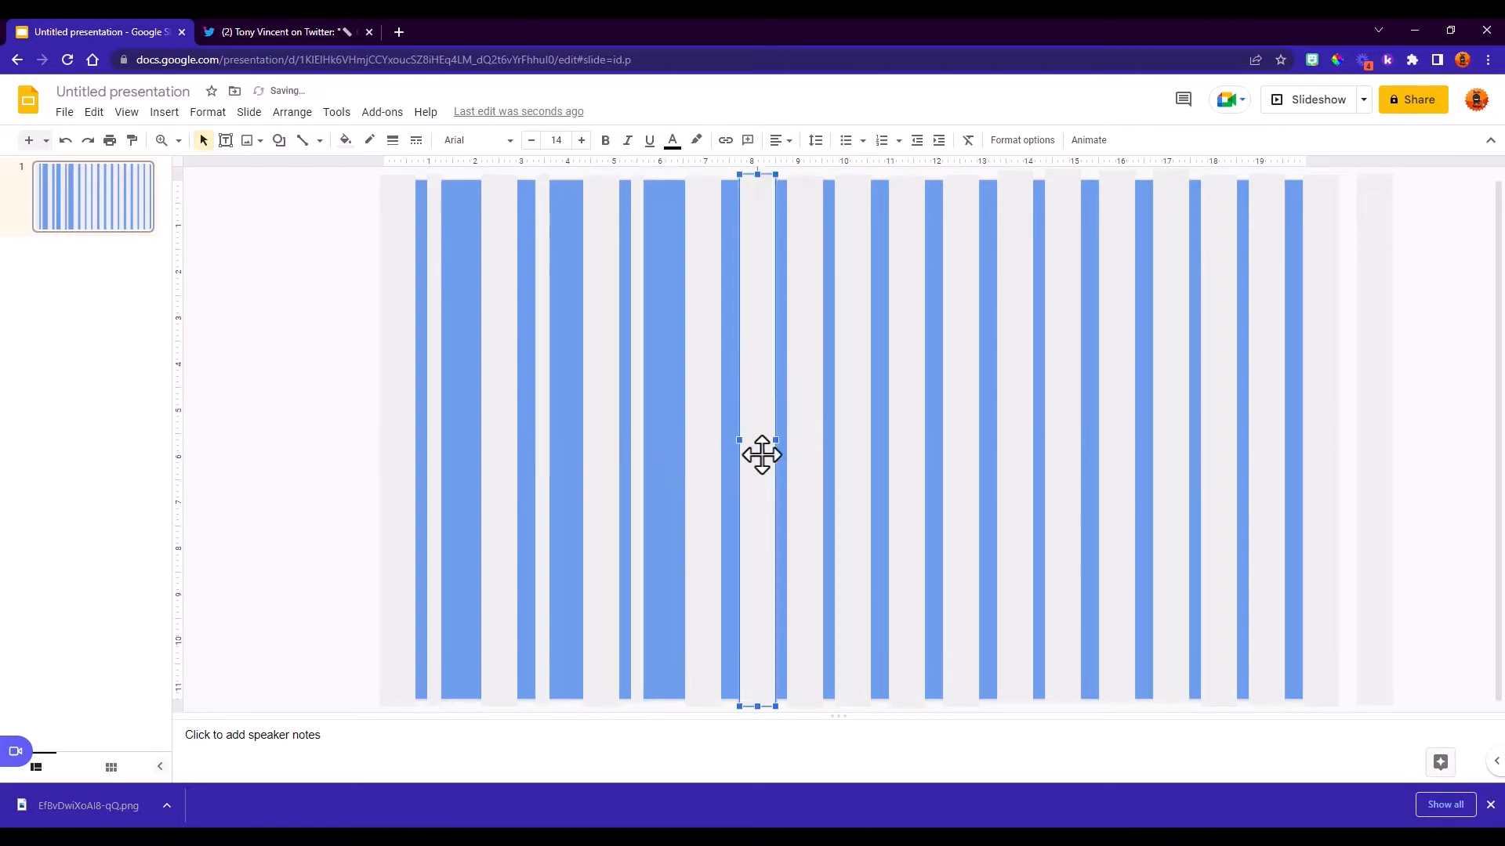
mouse_move(775, 440)
mouse_down()
mouse_move(742, 447)
mouse_move(756, 447)
mouse_up()
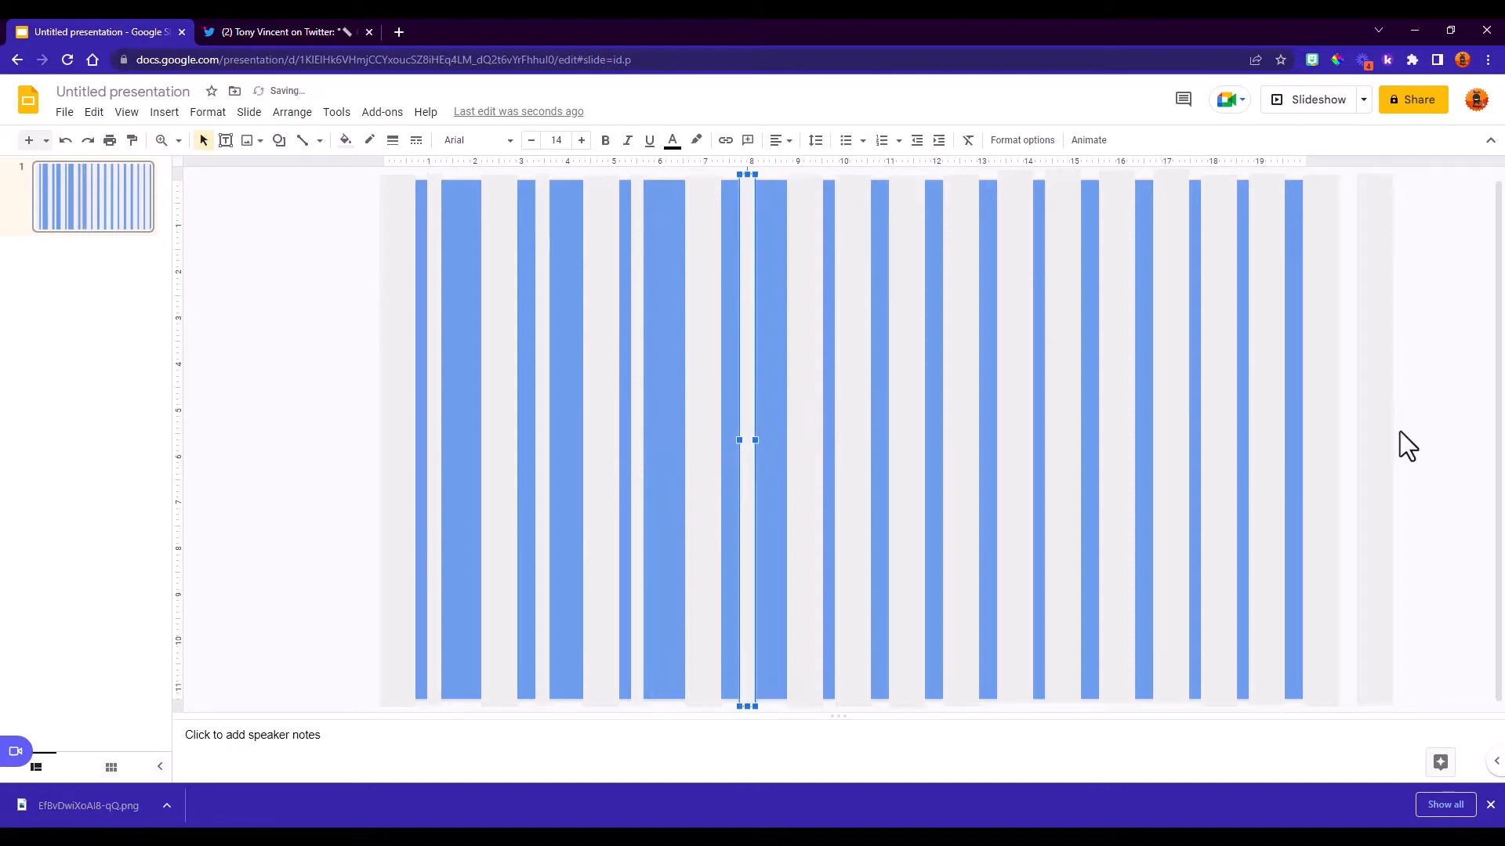
drag(1418, 431, 766, 455)
key(Delete)
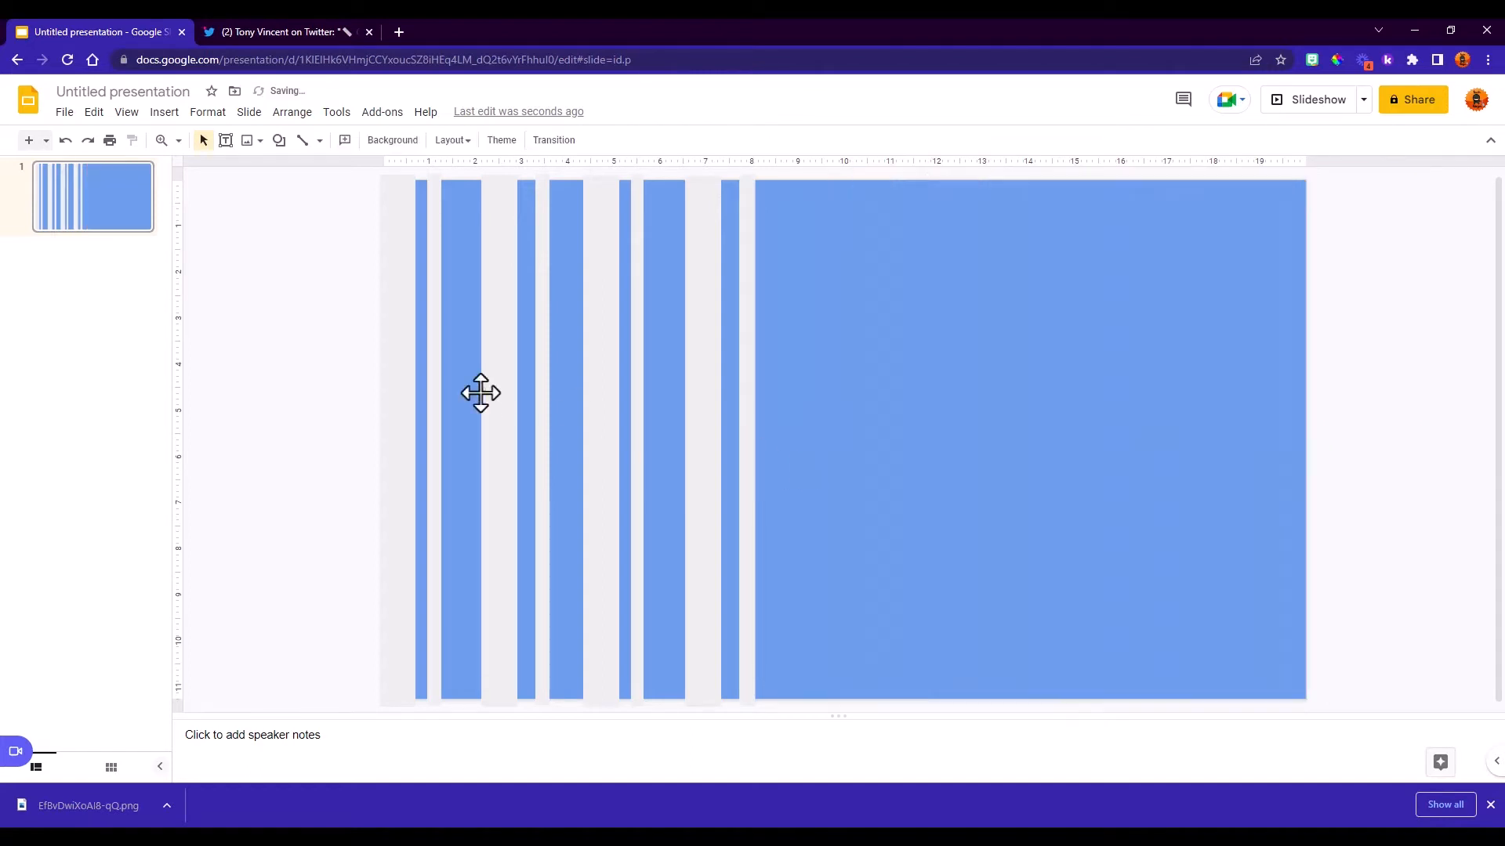
Step: Duplicate a pair of wide and narrow stripes repeatedly and place the copies side by side until they pass the slide's right edge
drag(684, 169, 799, 276)
drag(797, 272, 898, 278)
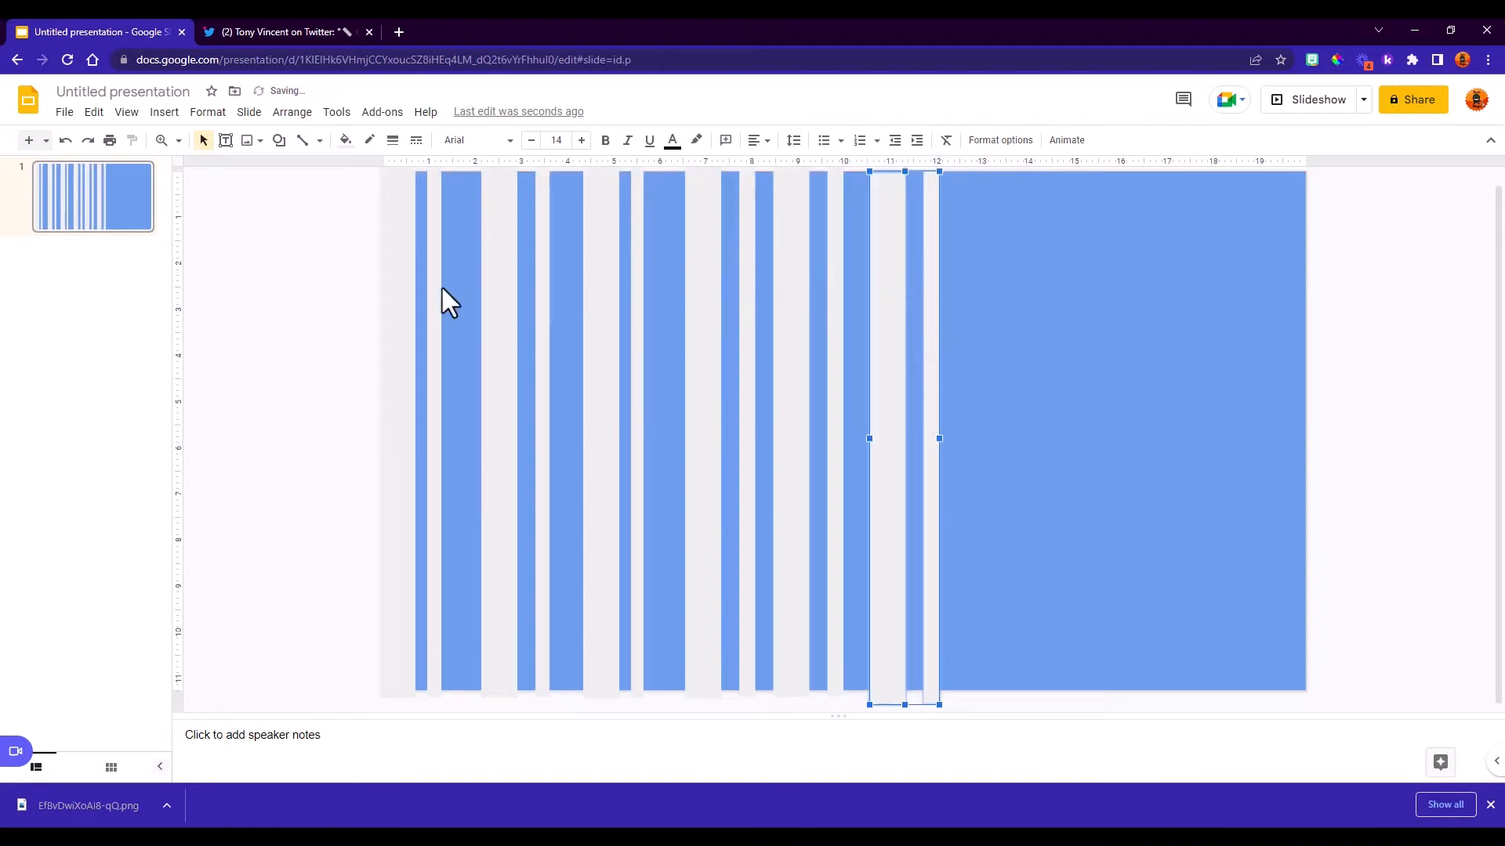
scroll(442, 289, up, 1)
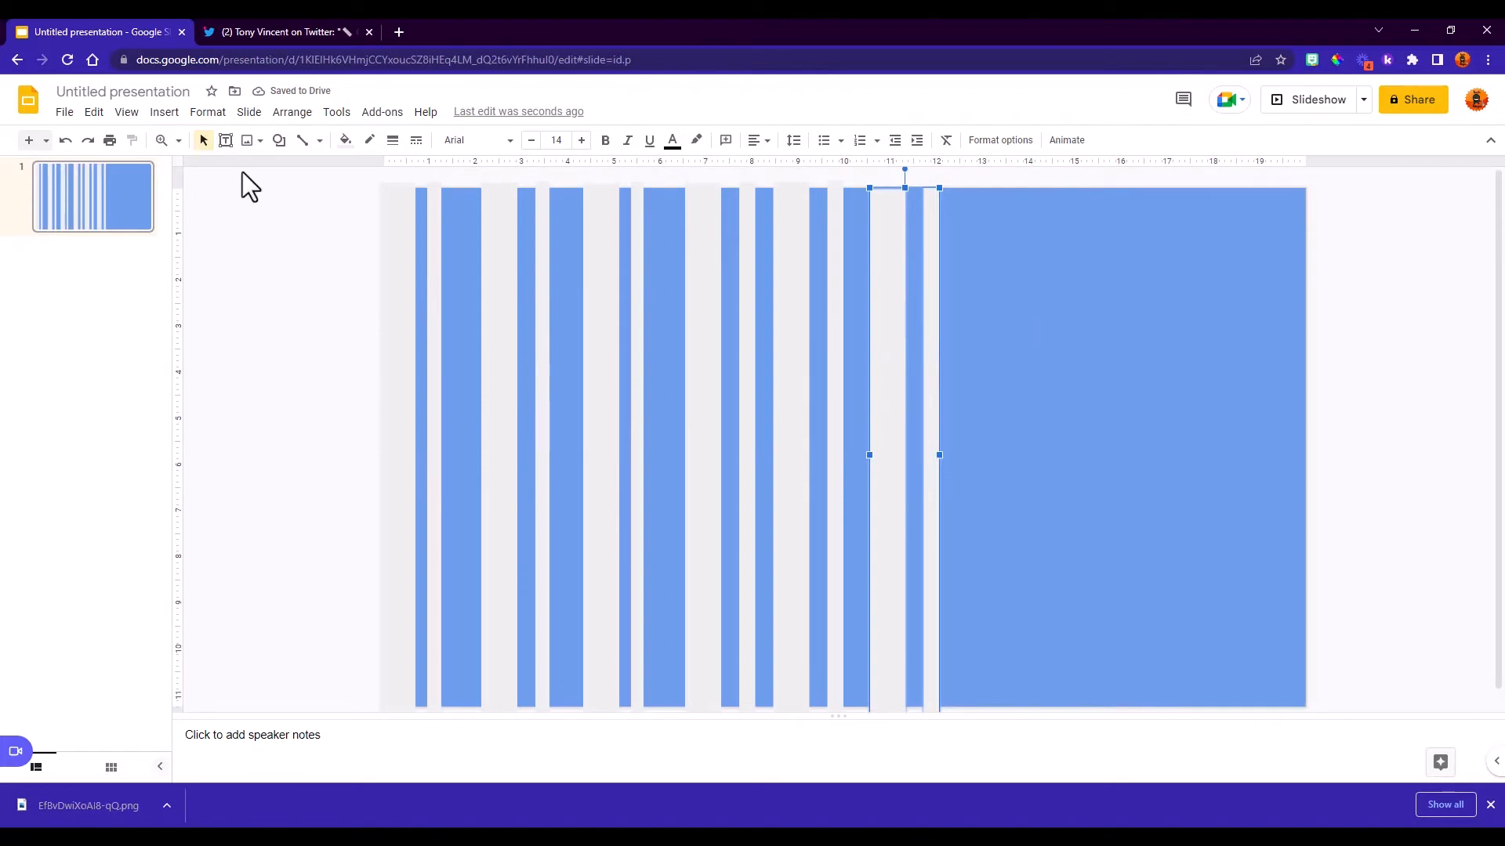
click(181, 145)
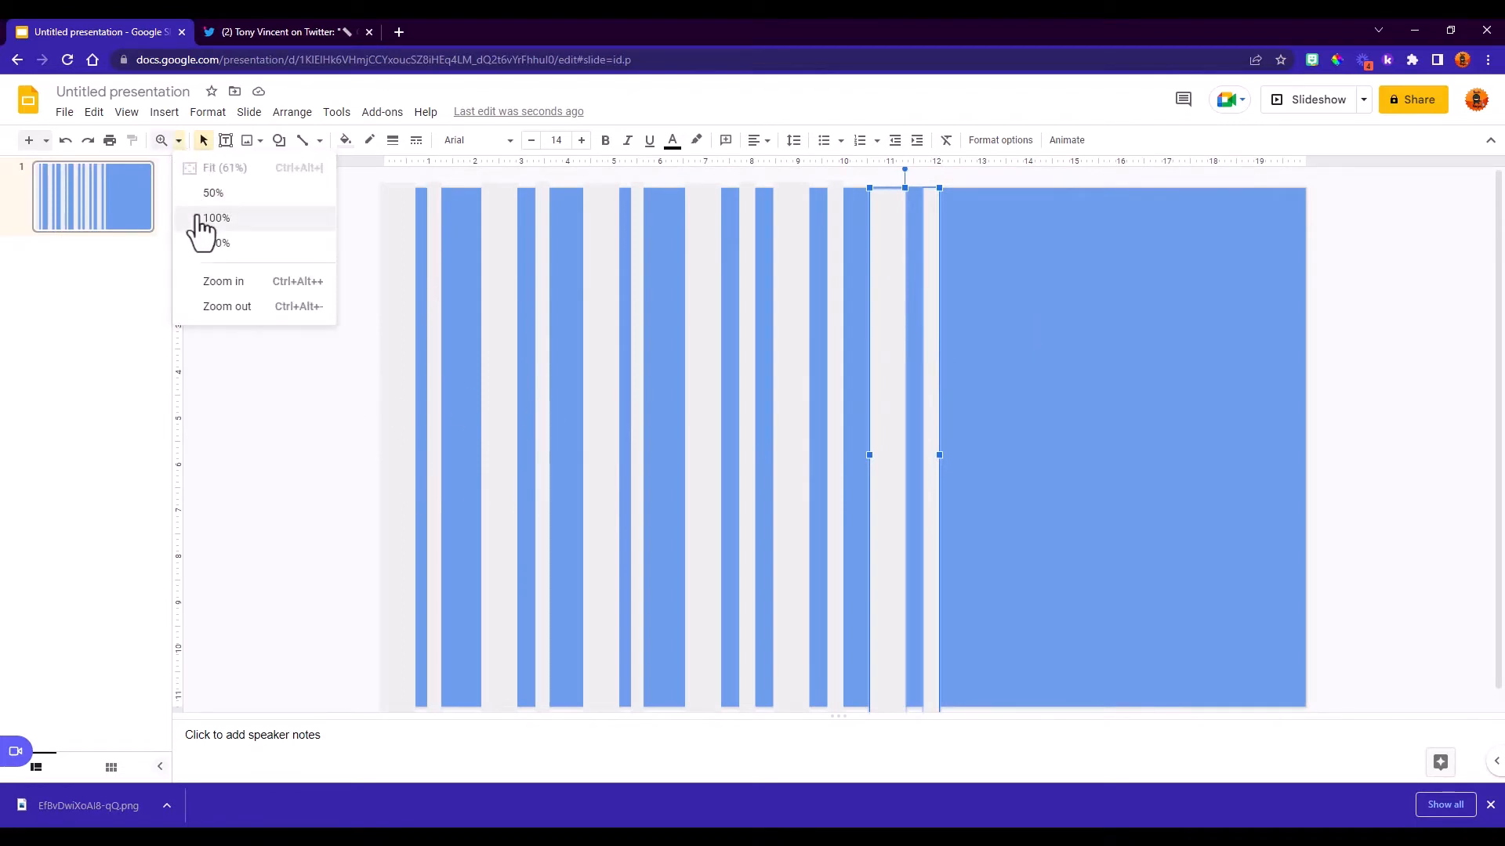
click(206, 308)
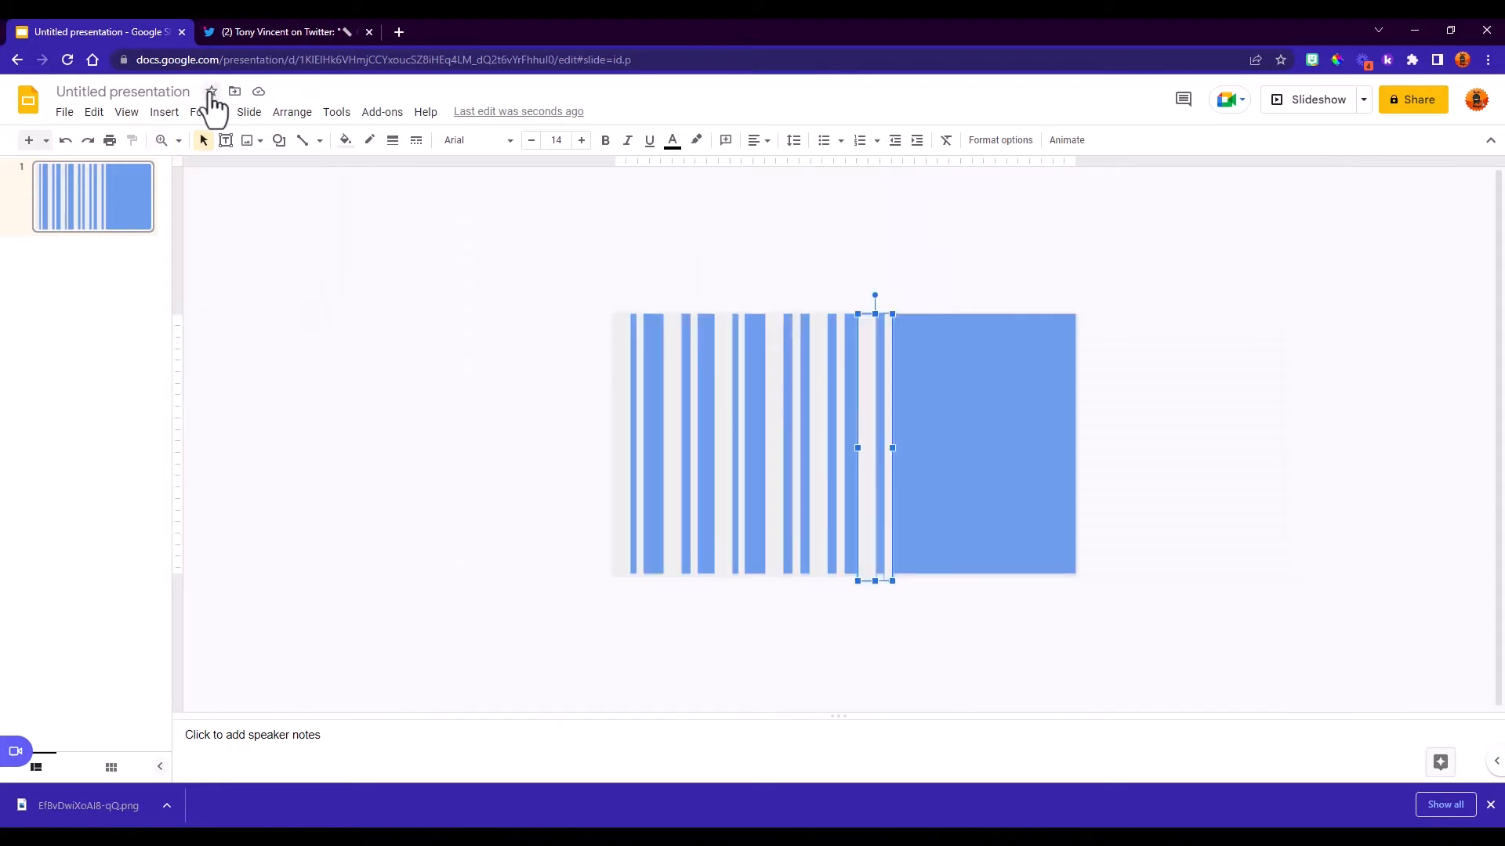
click(179, 141)
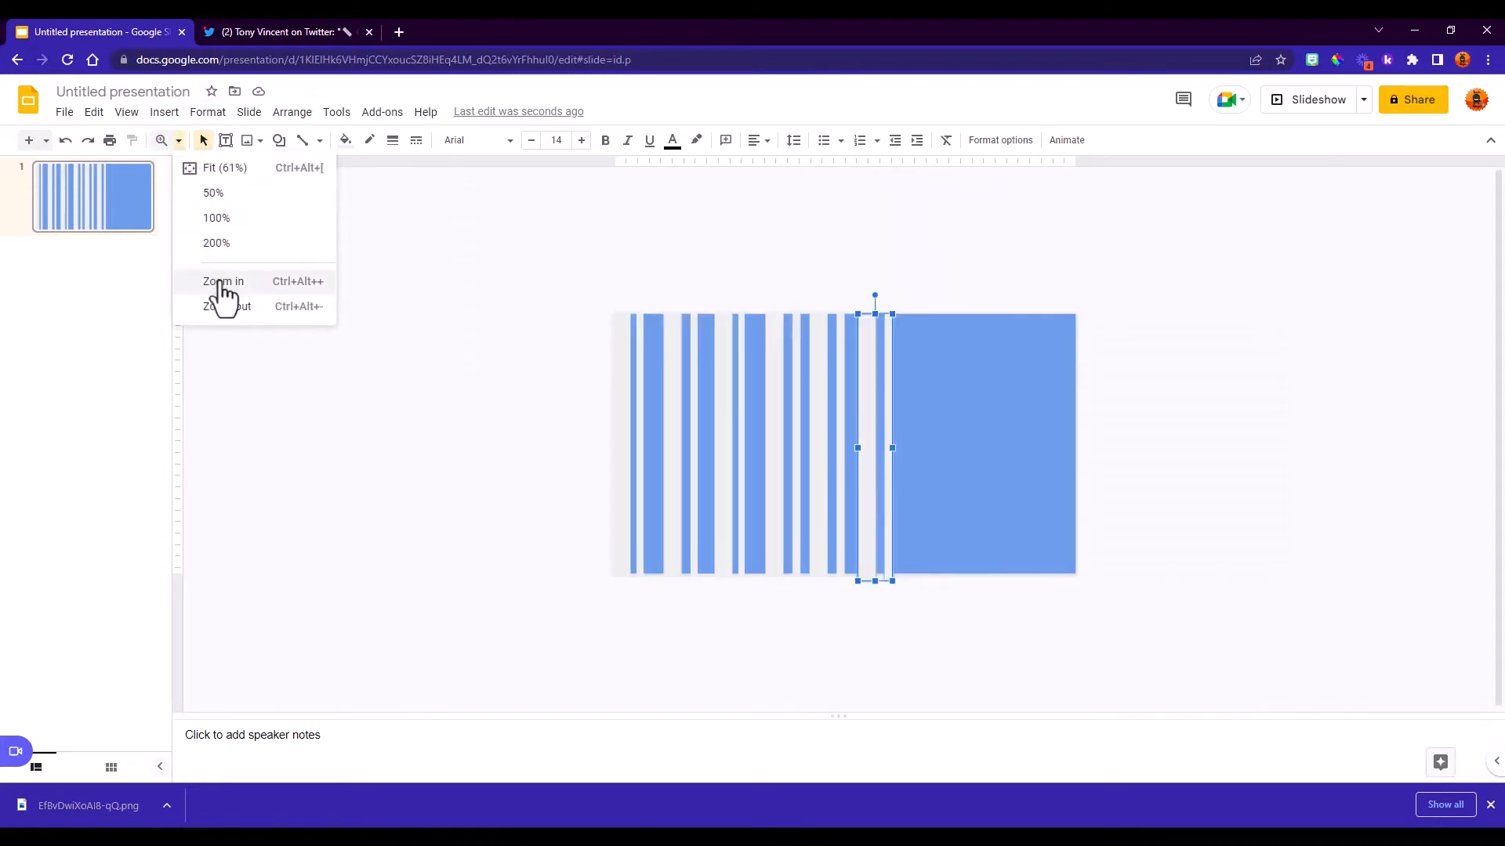
click(223, 284)
click(179, 141)
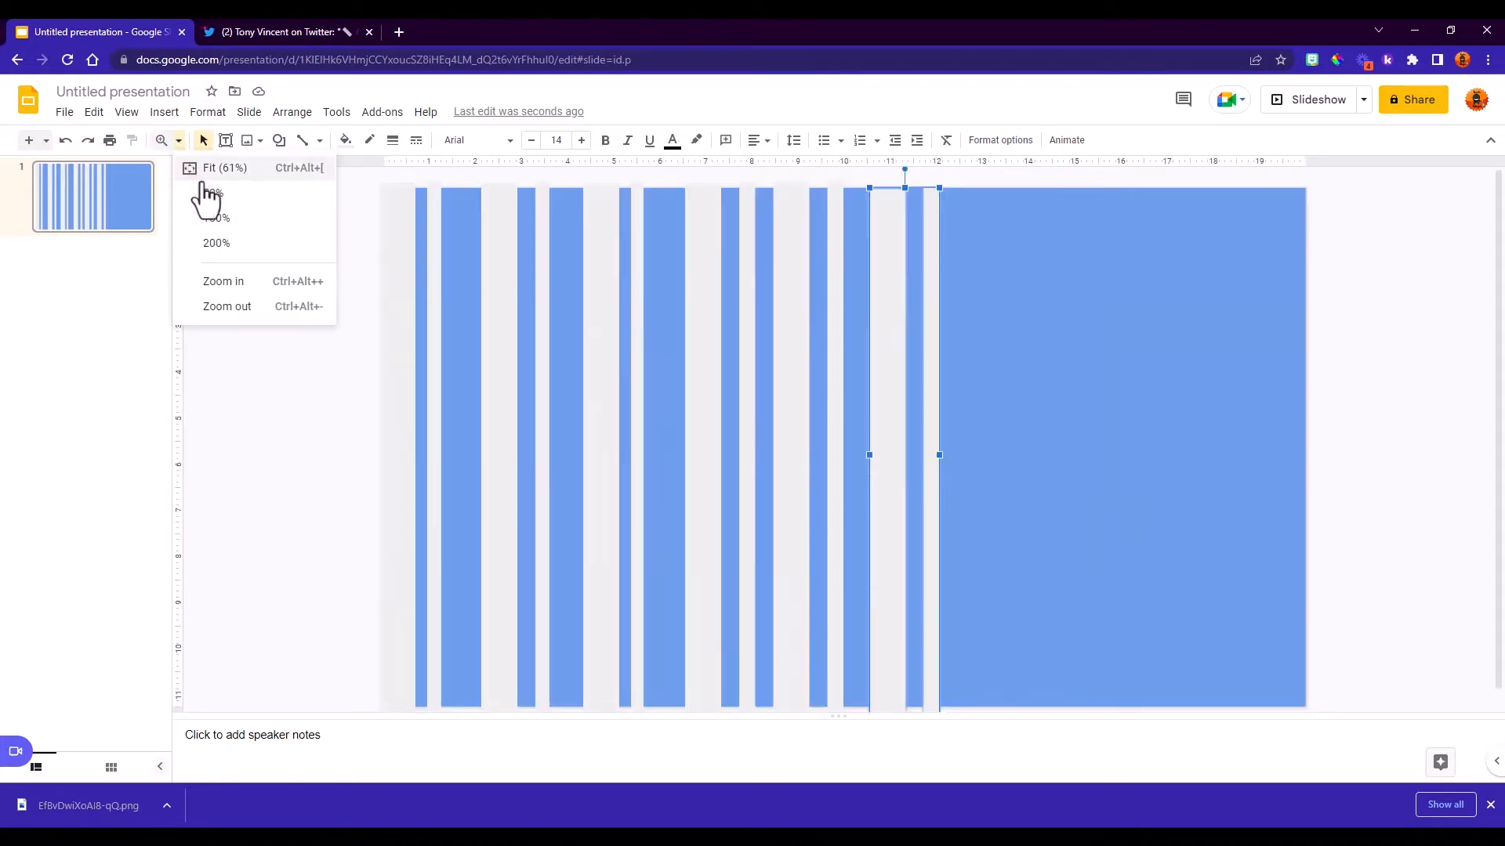
click(220, 218)
click(178, 141)
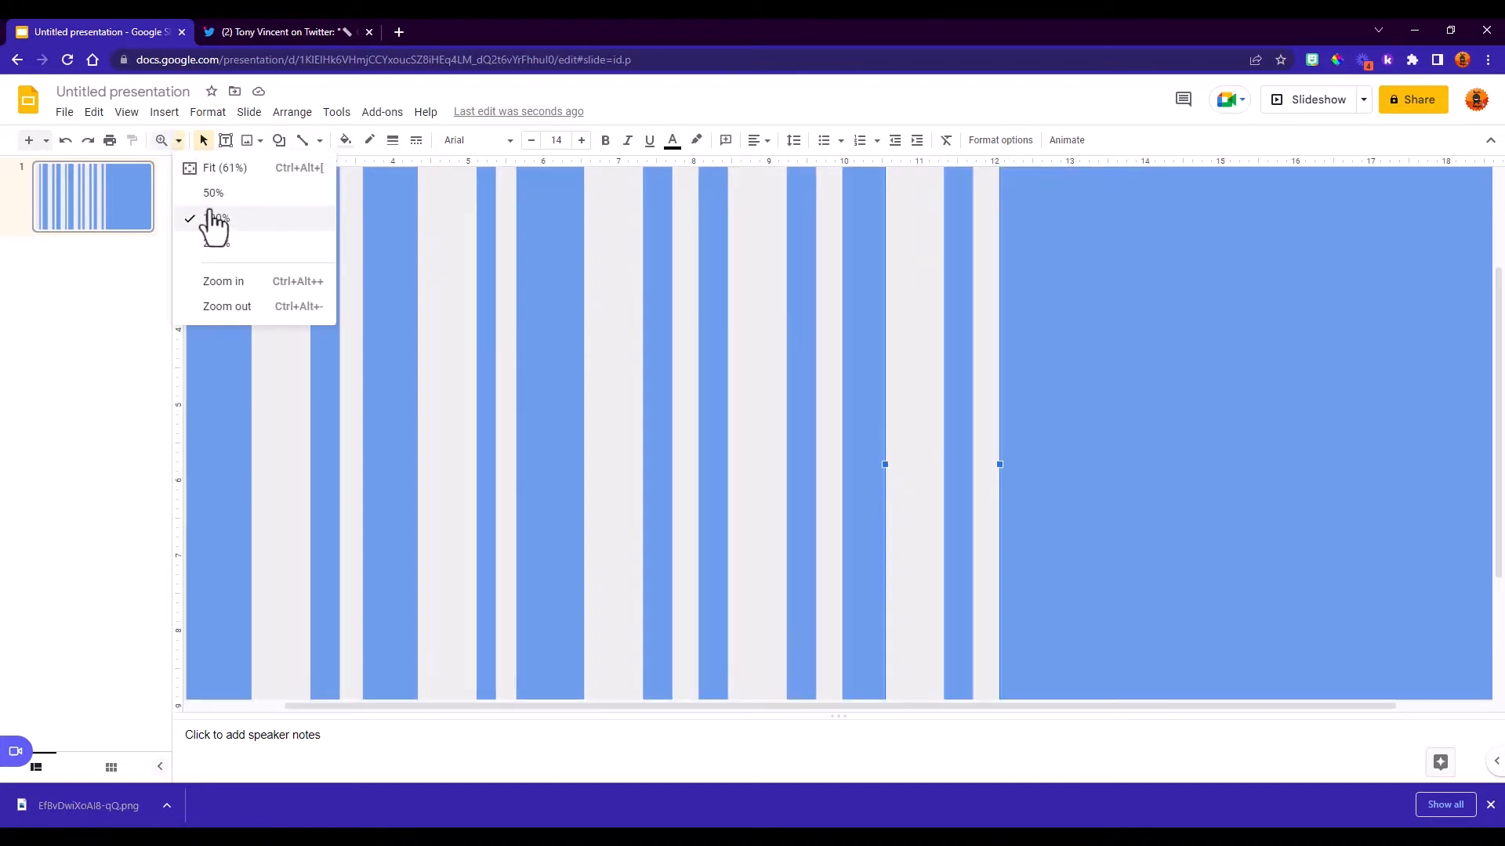
click(212, 196)
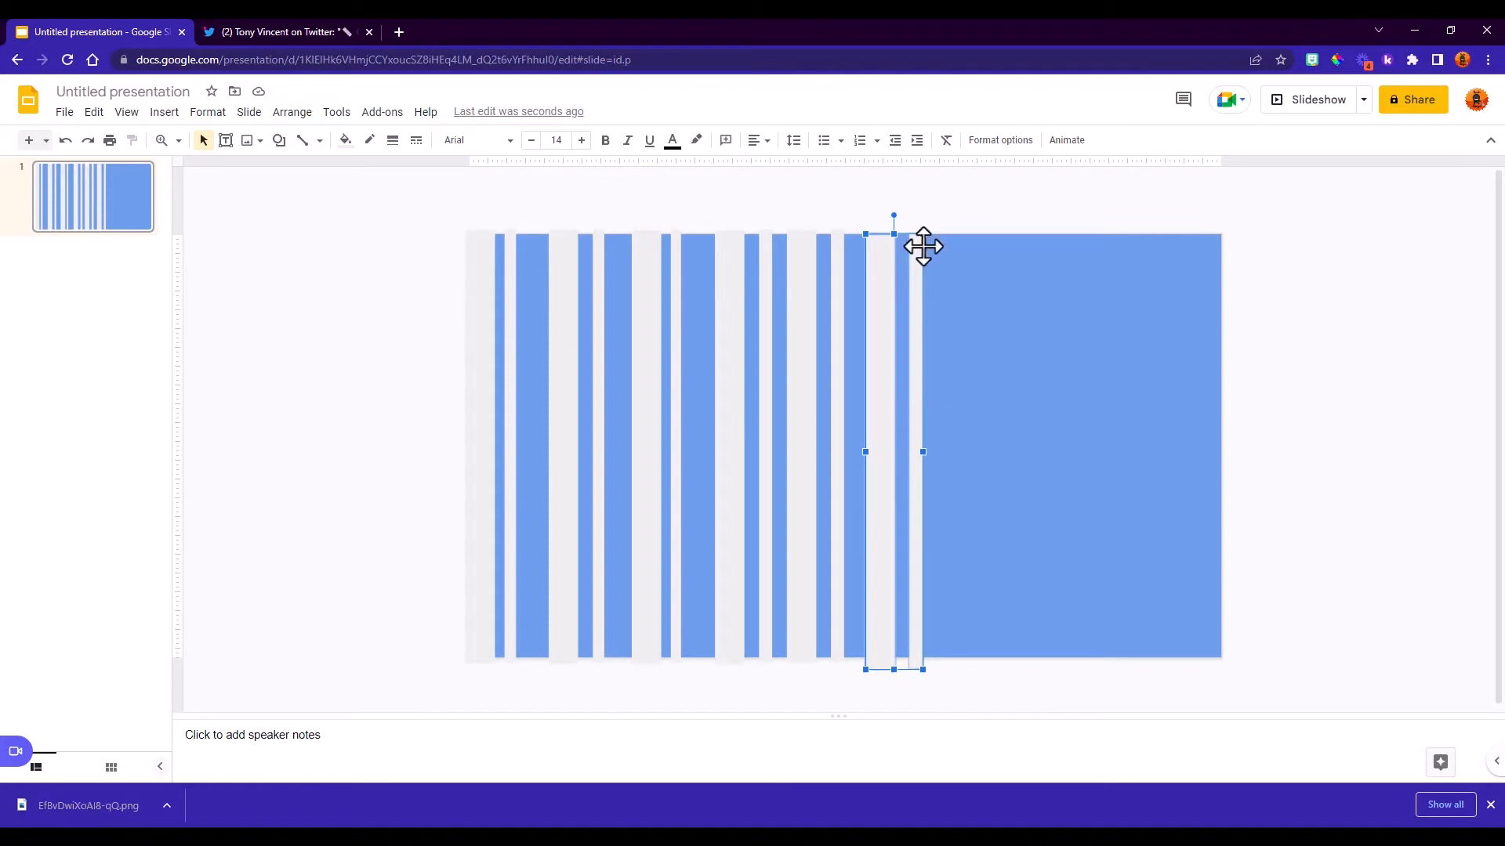
drag(890, 342, 1226, 350)
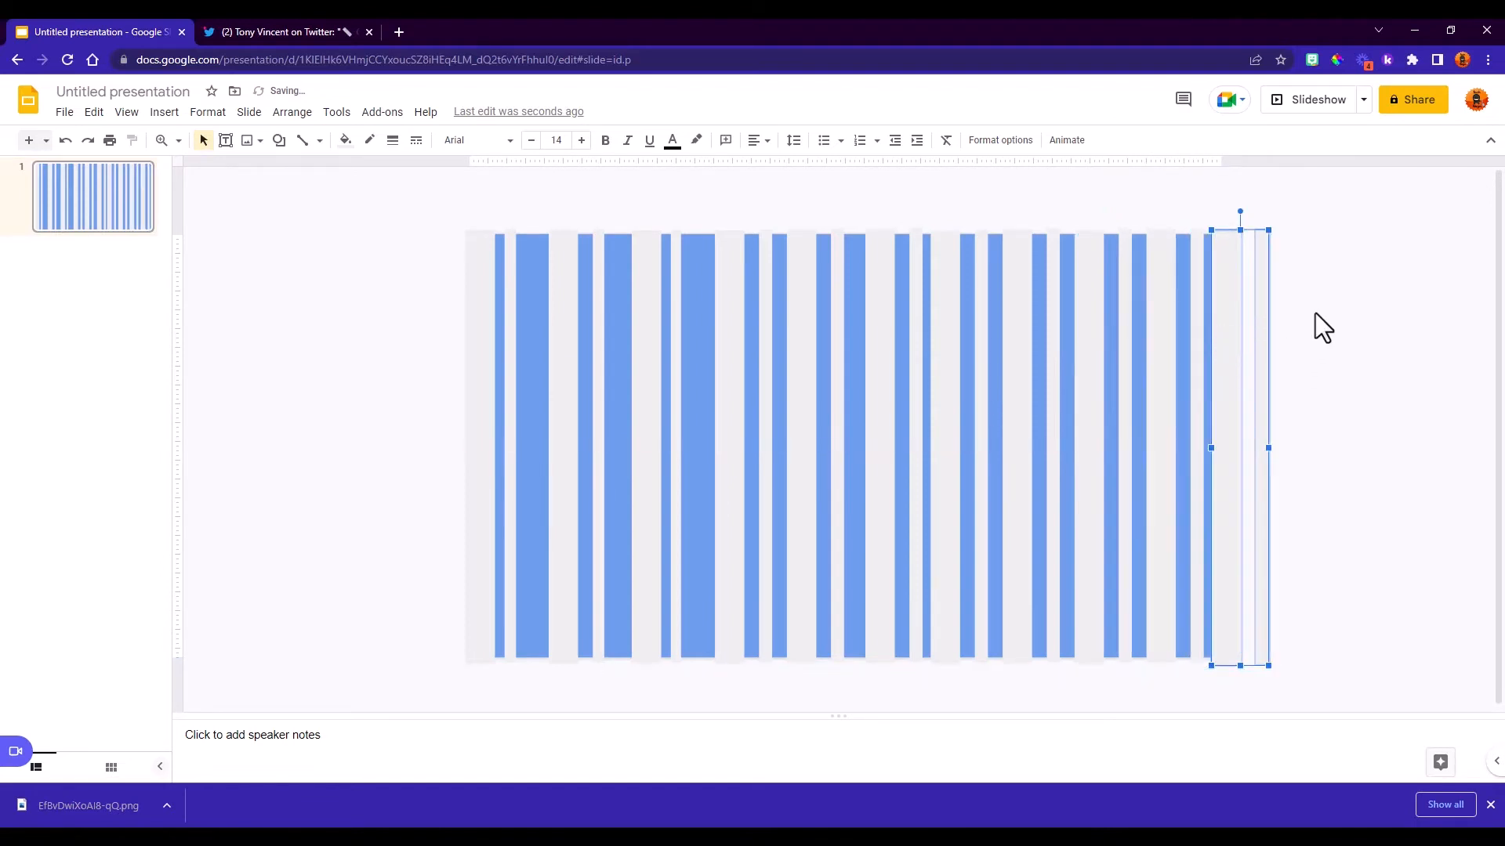
Step: Delete the last narrow stripe lying entirely outside the slide's right edge
click(1271, 333)
click(1265, 346)
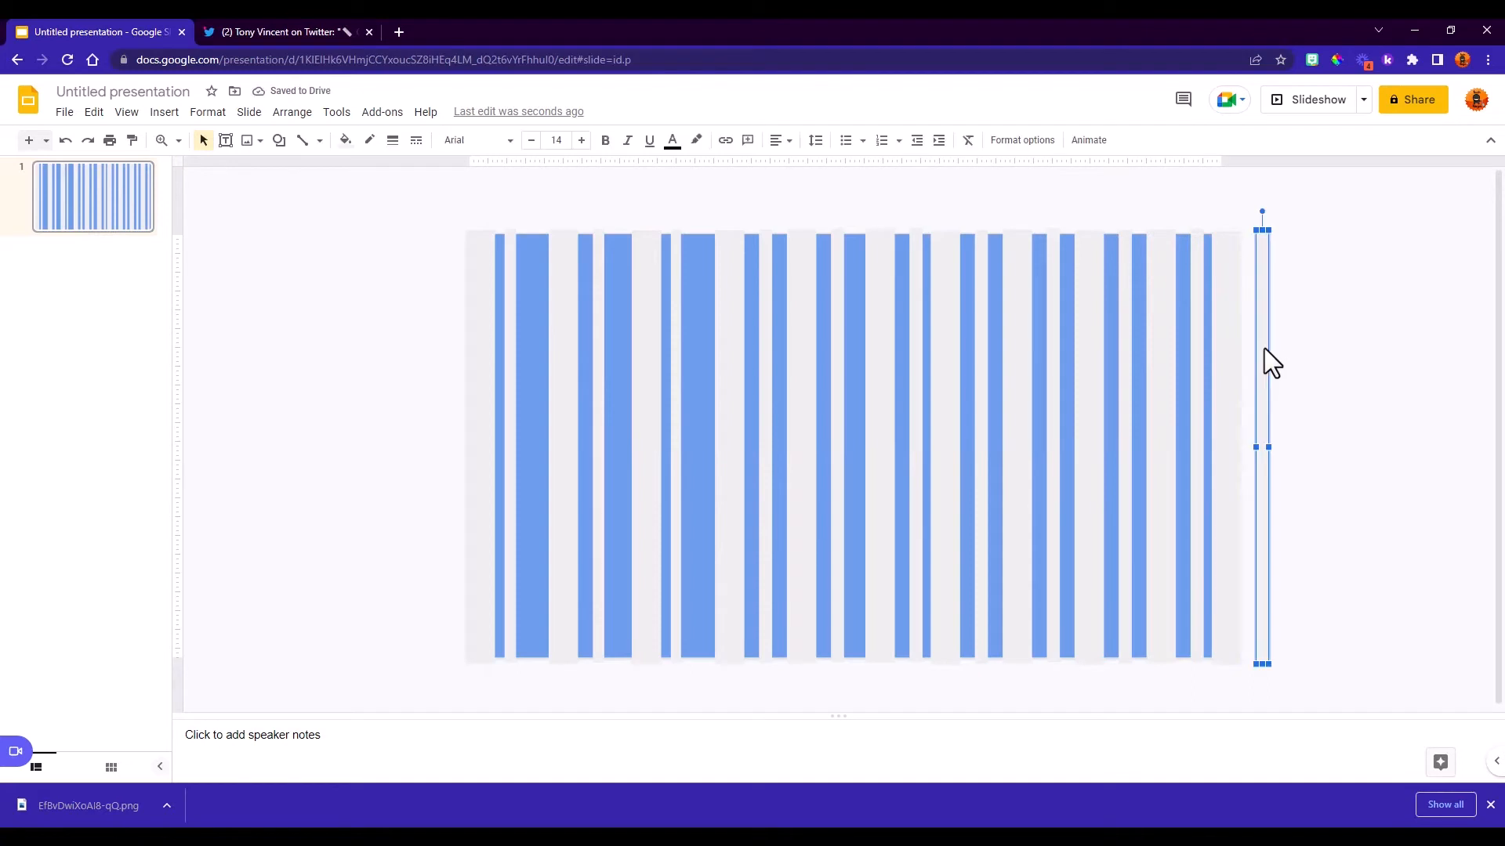
key(Delete)
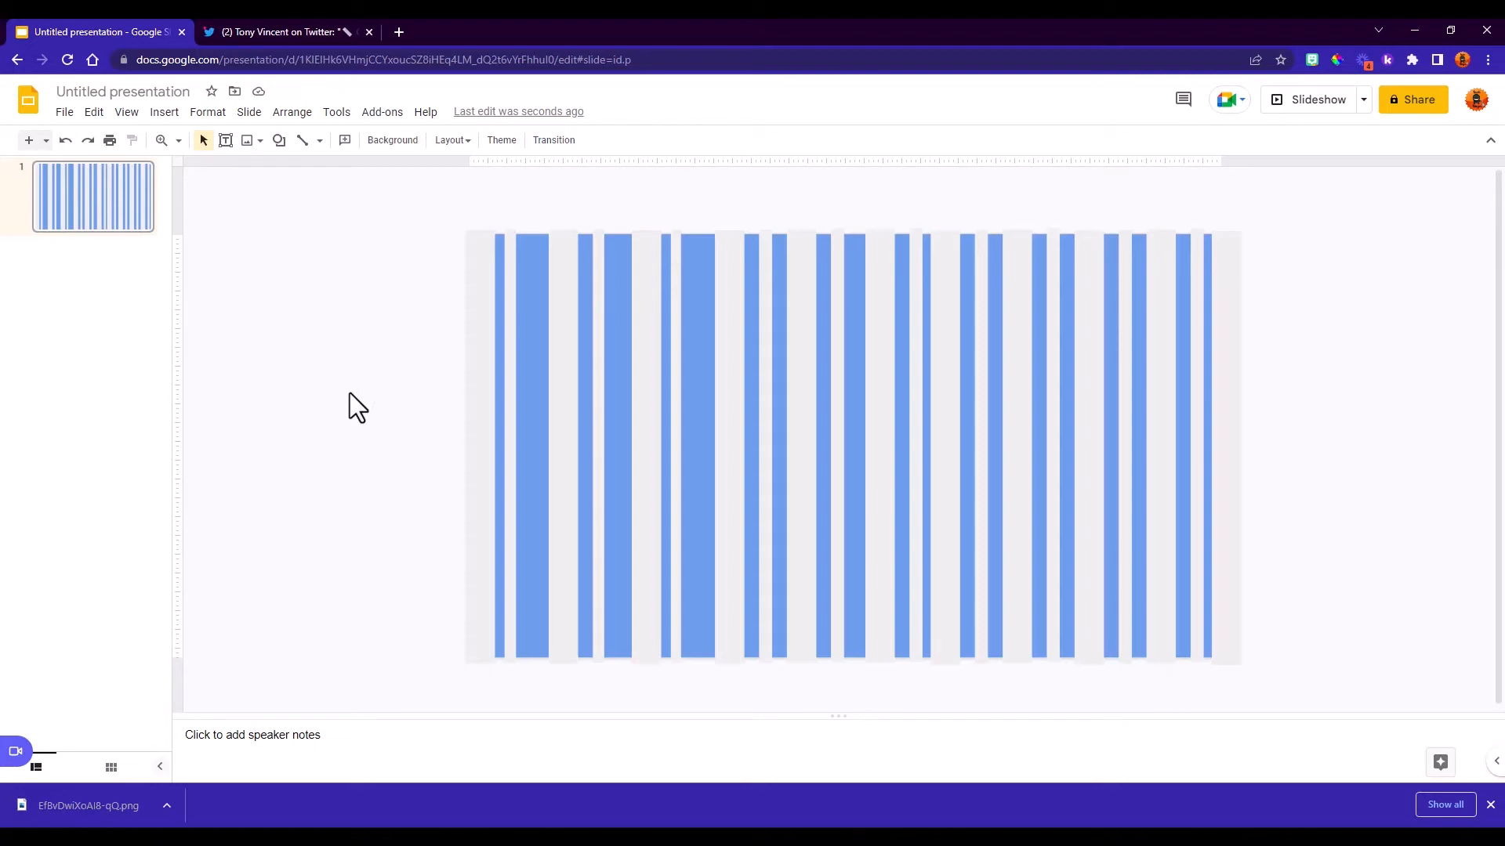
Step: Select all the stripes across the slide and distribute them horizontally
drag(367, 384, 1306, 463)
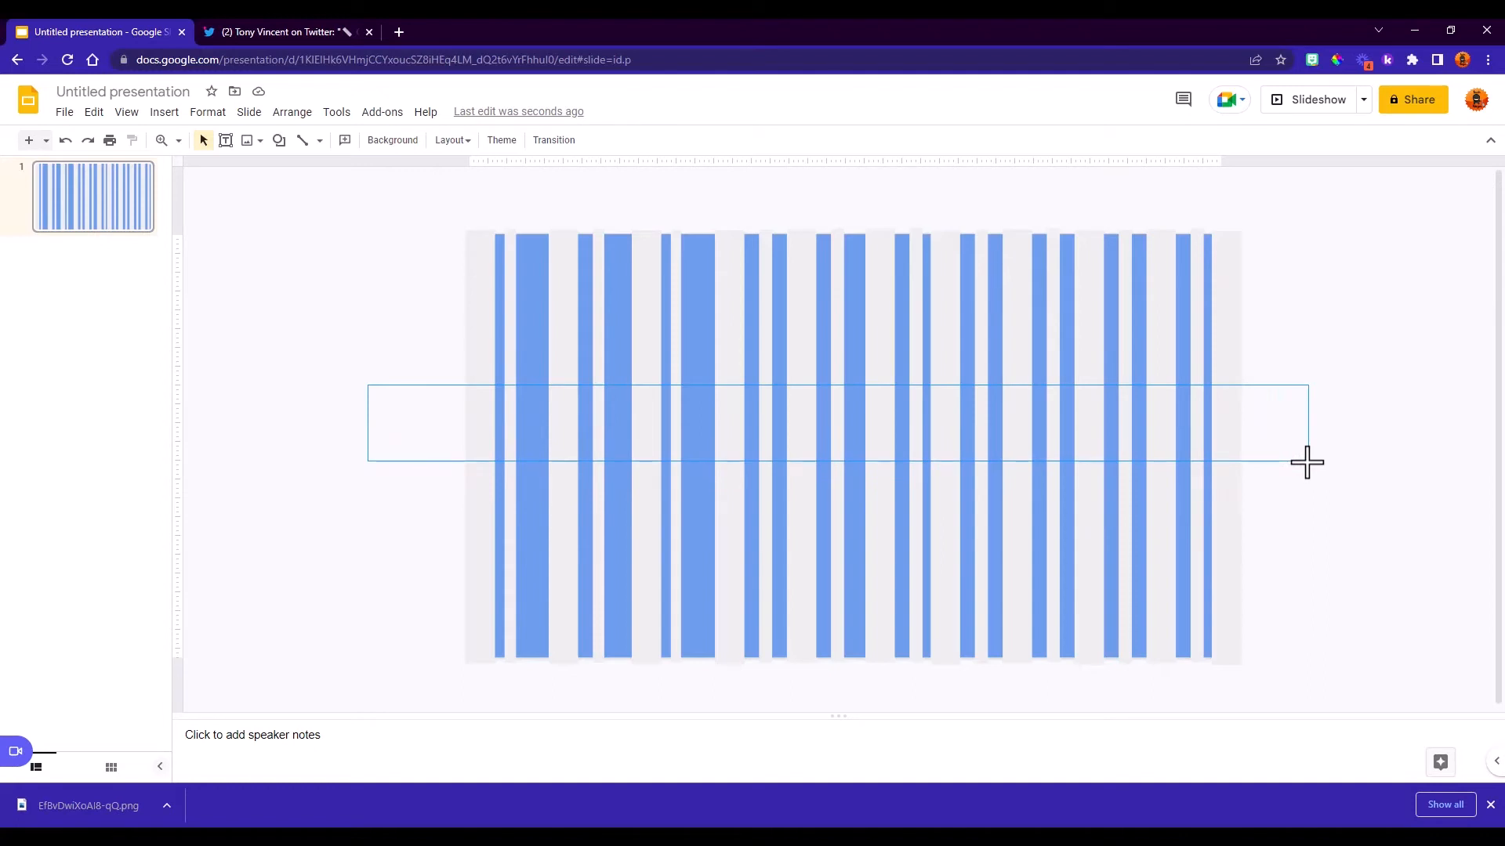
drag(1307, 462, 1306, 463)
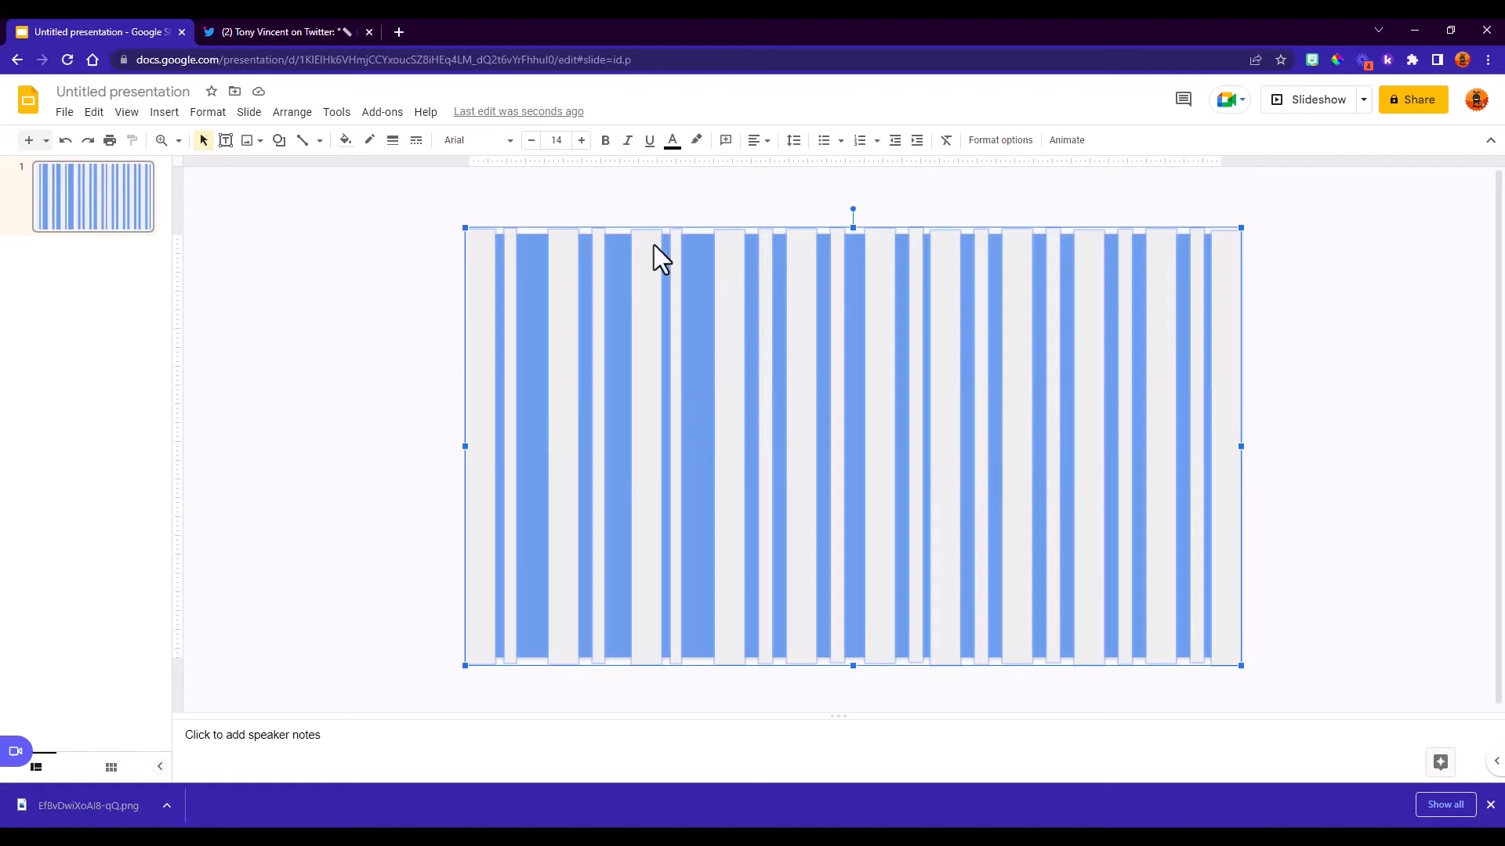
click(288, 113)
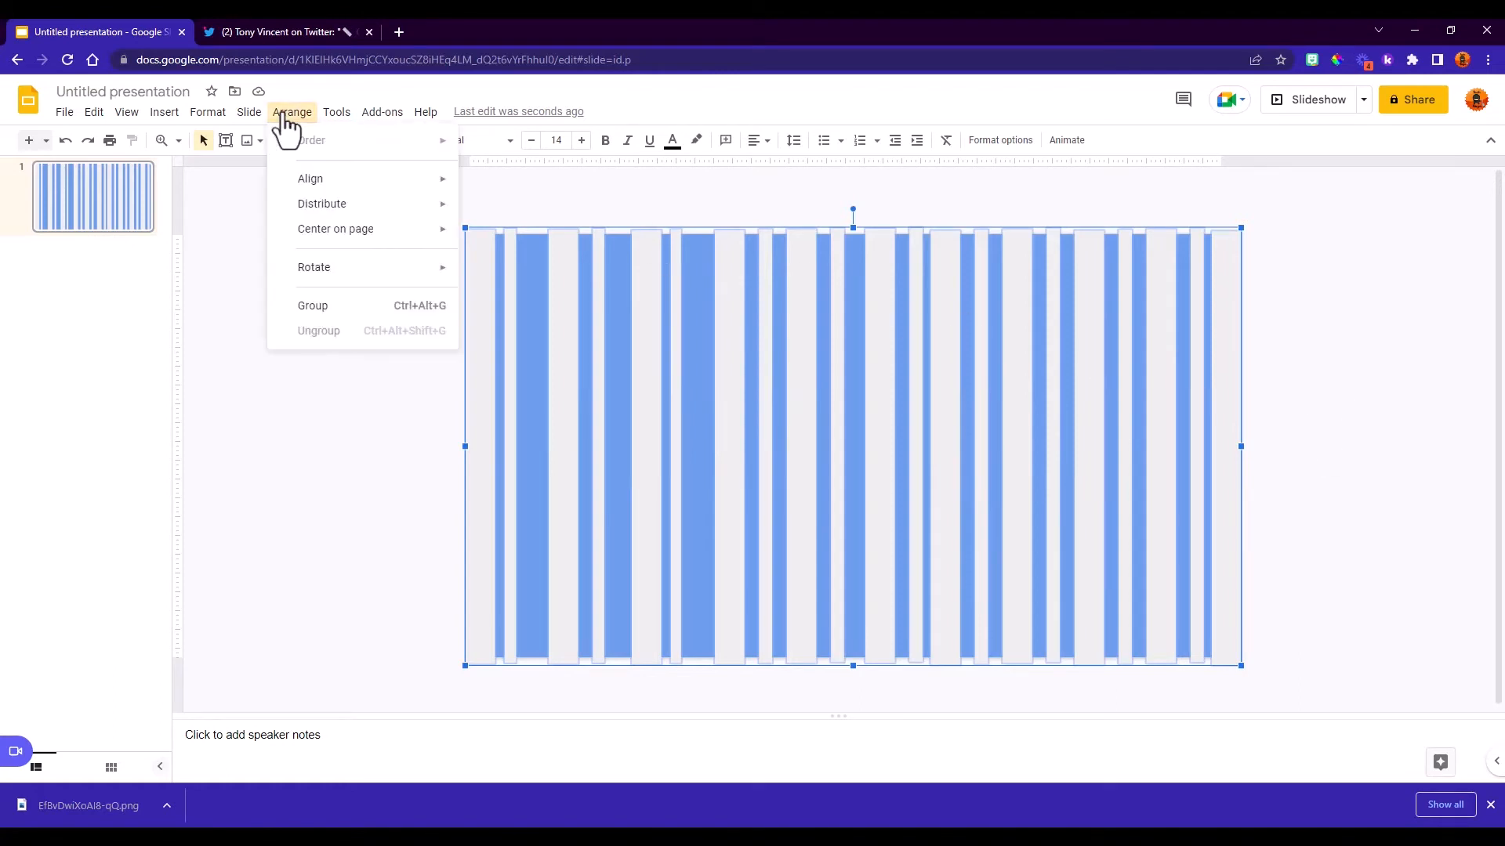
mouse_move(318, 206)
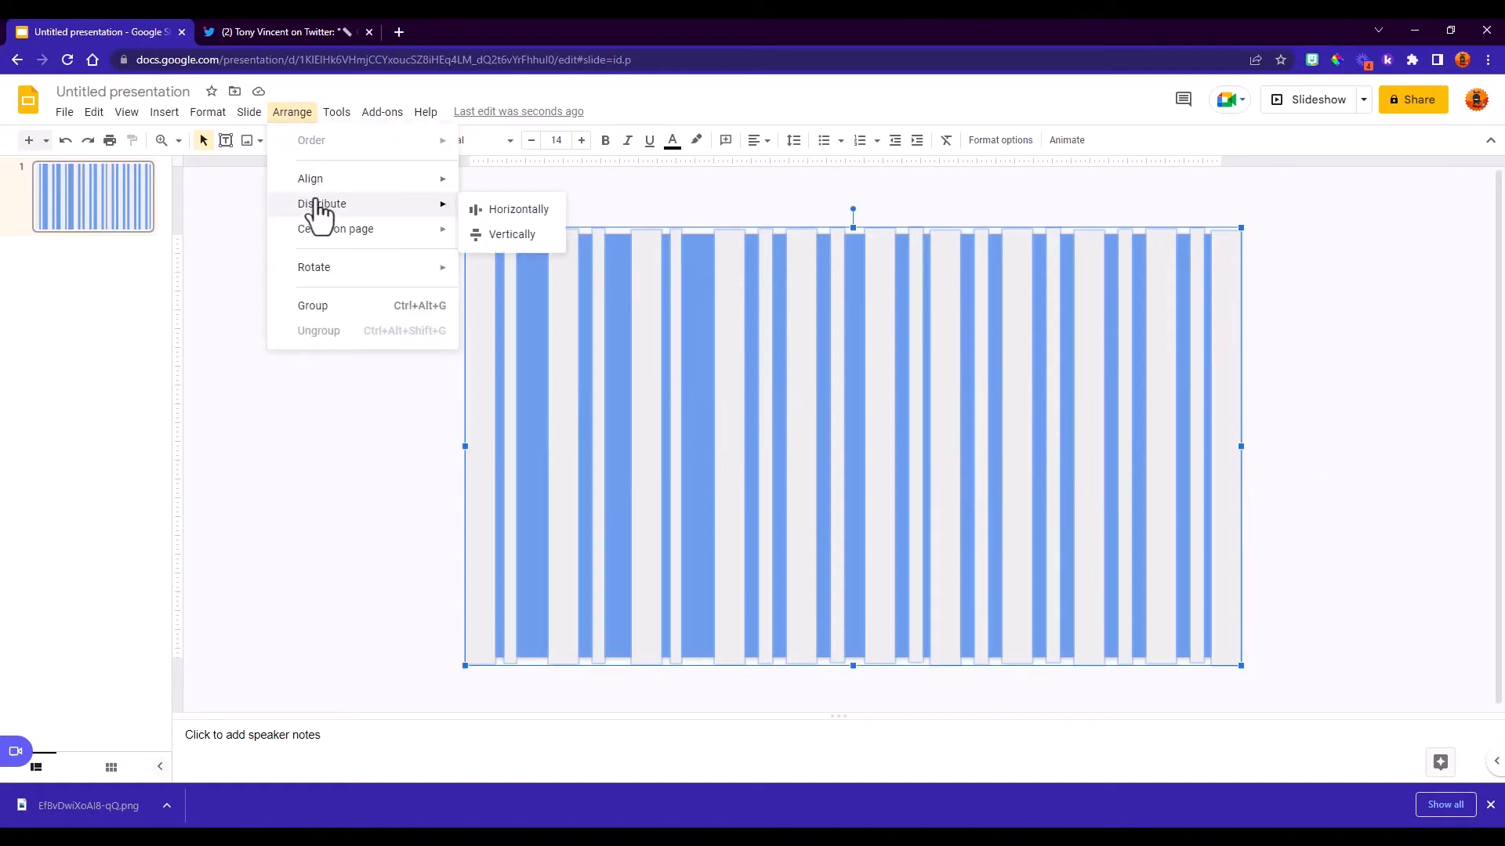
click(495, 212)
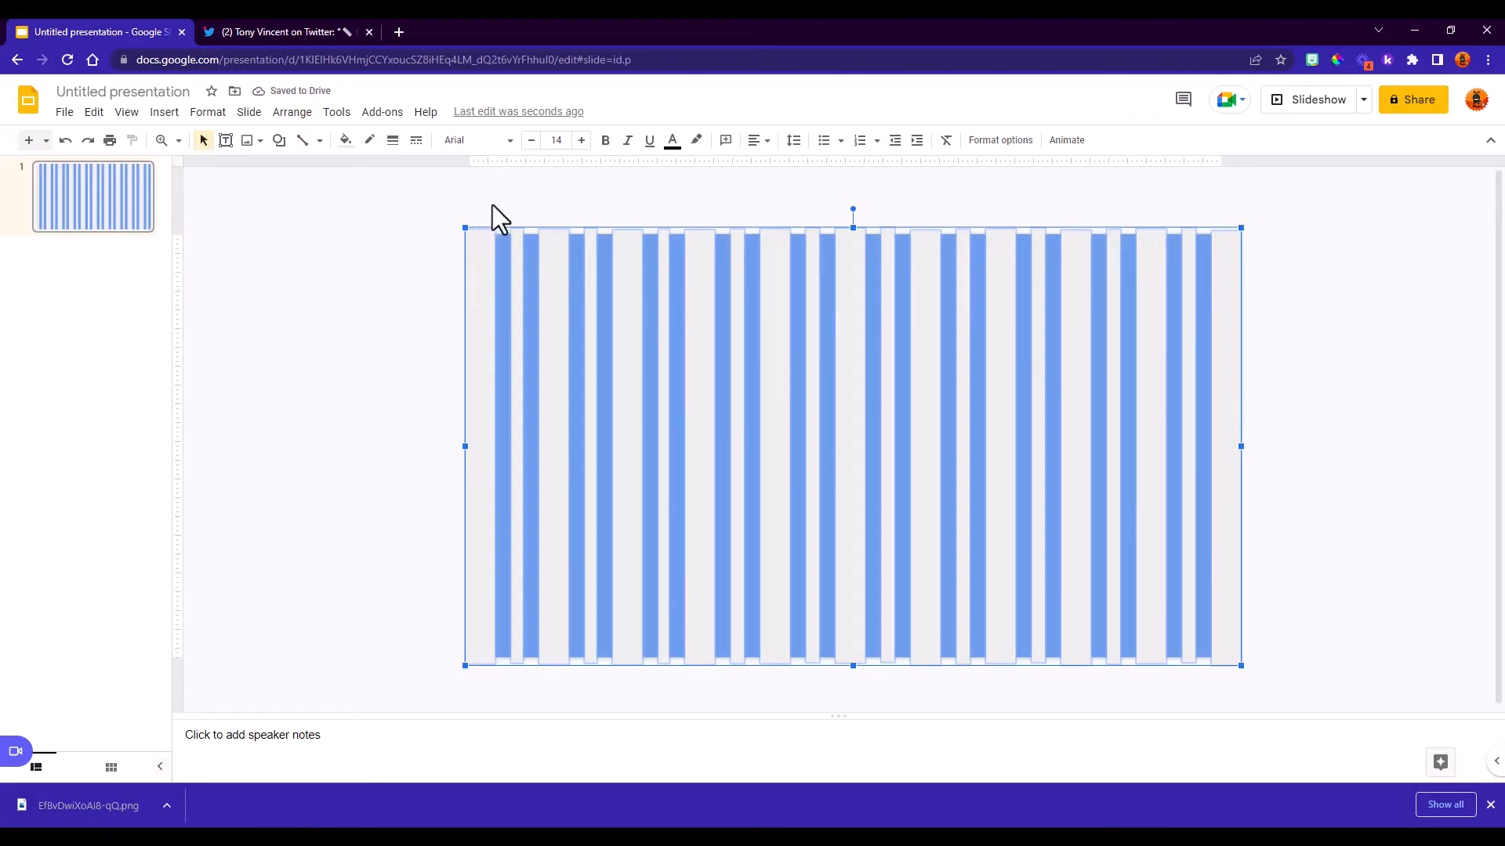
Step: Distribute the selected stripes vertically
click(294, 114)
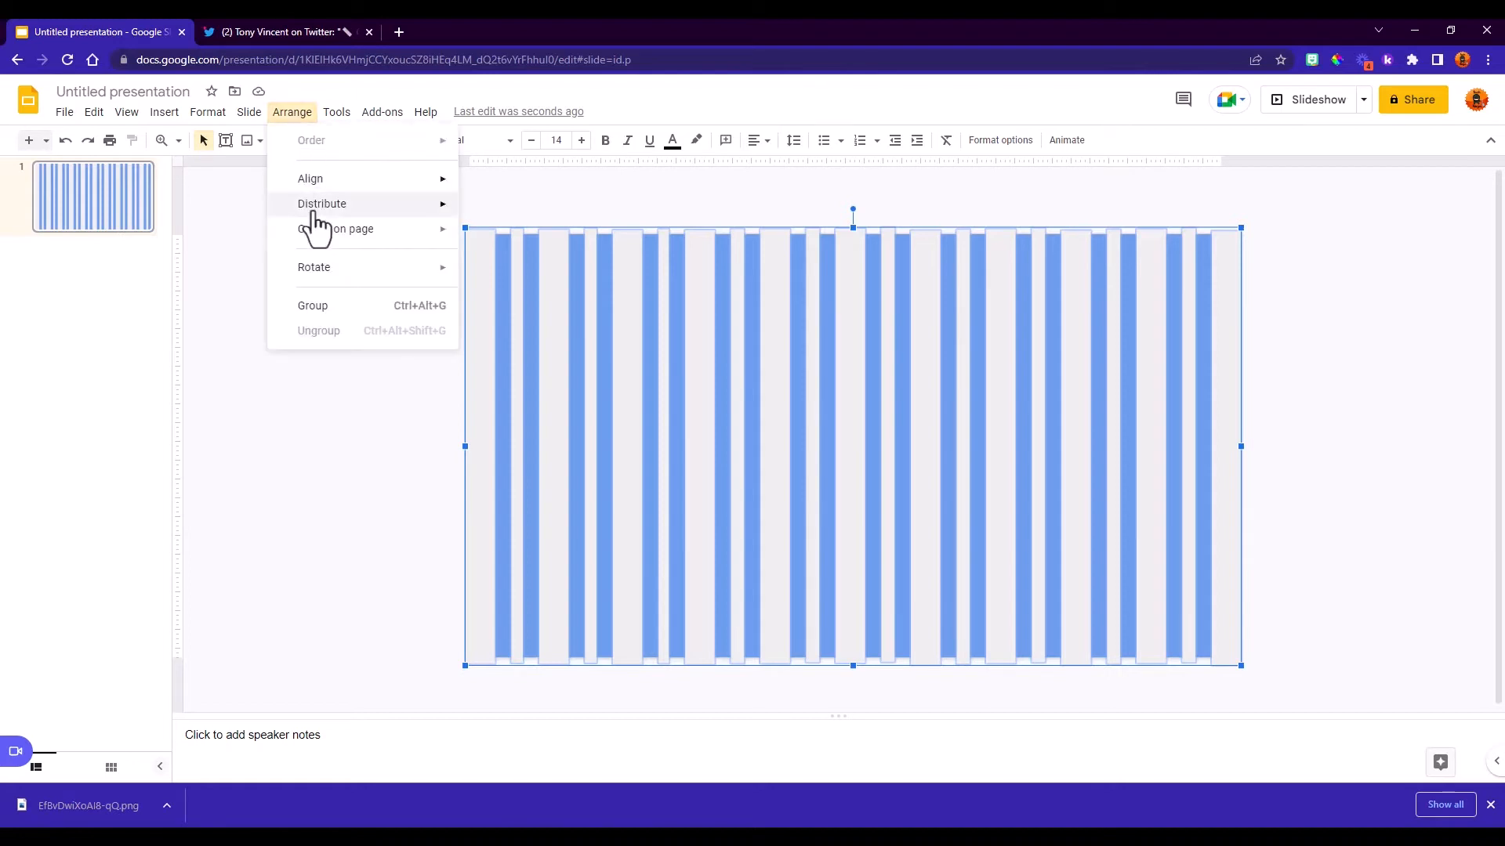
mouse_move(313, 213)
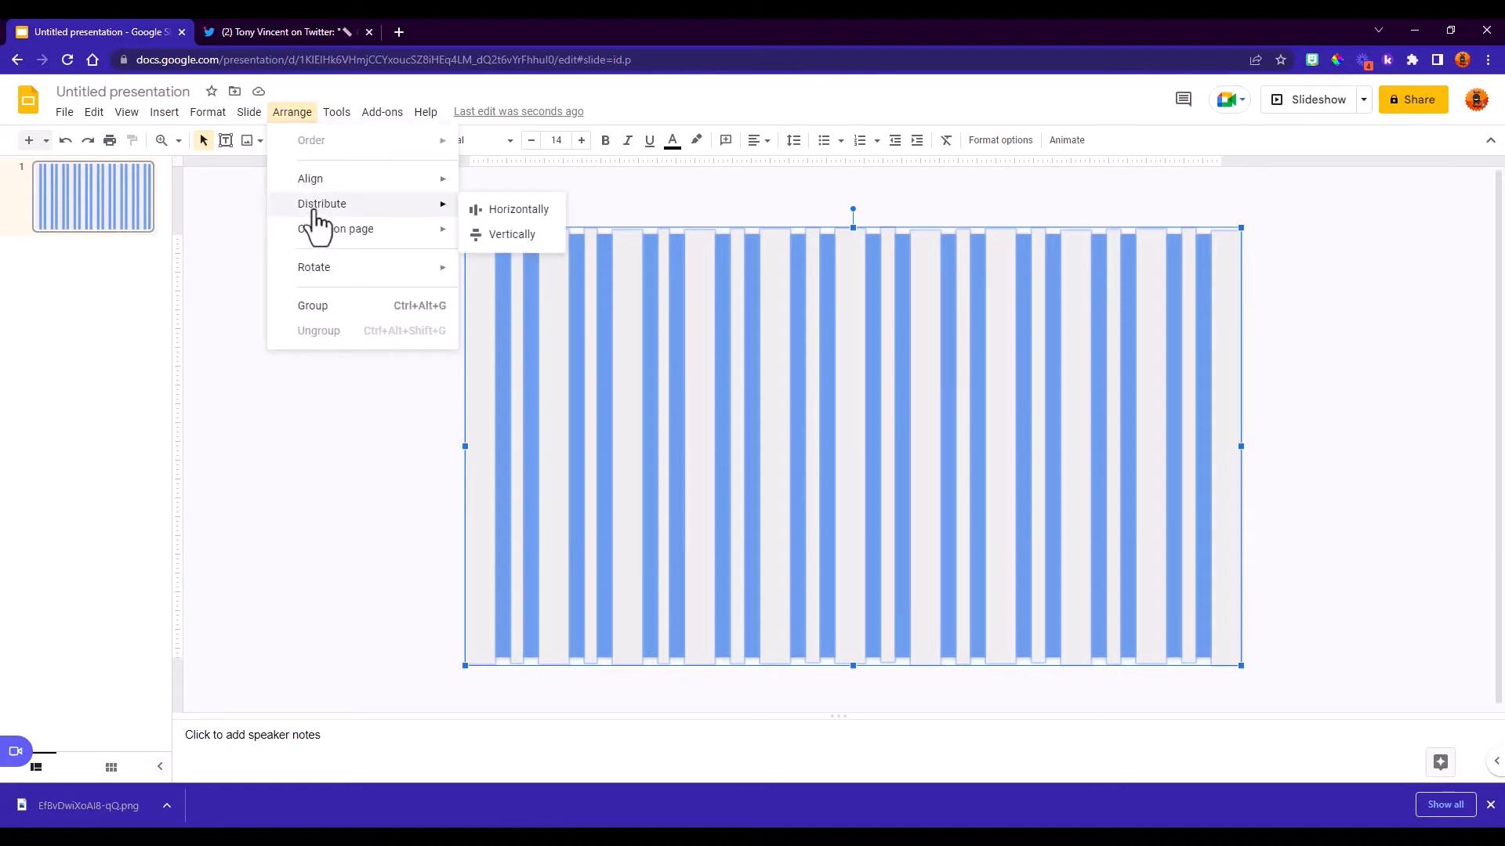
click(496, 235)
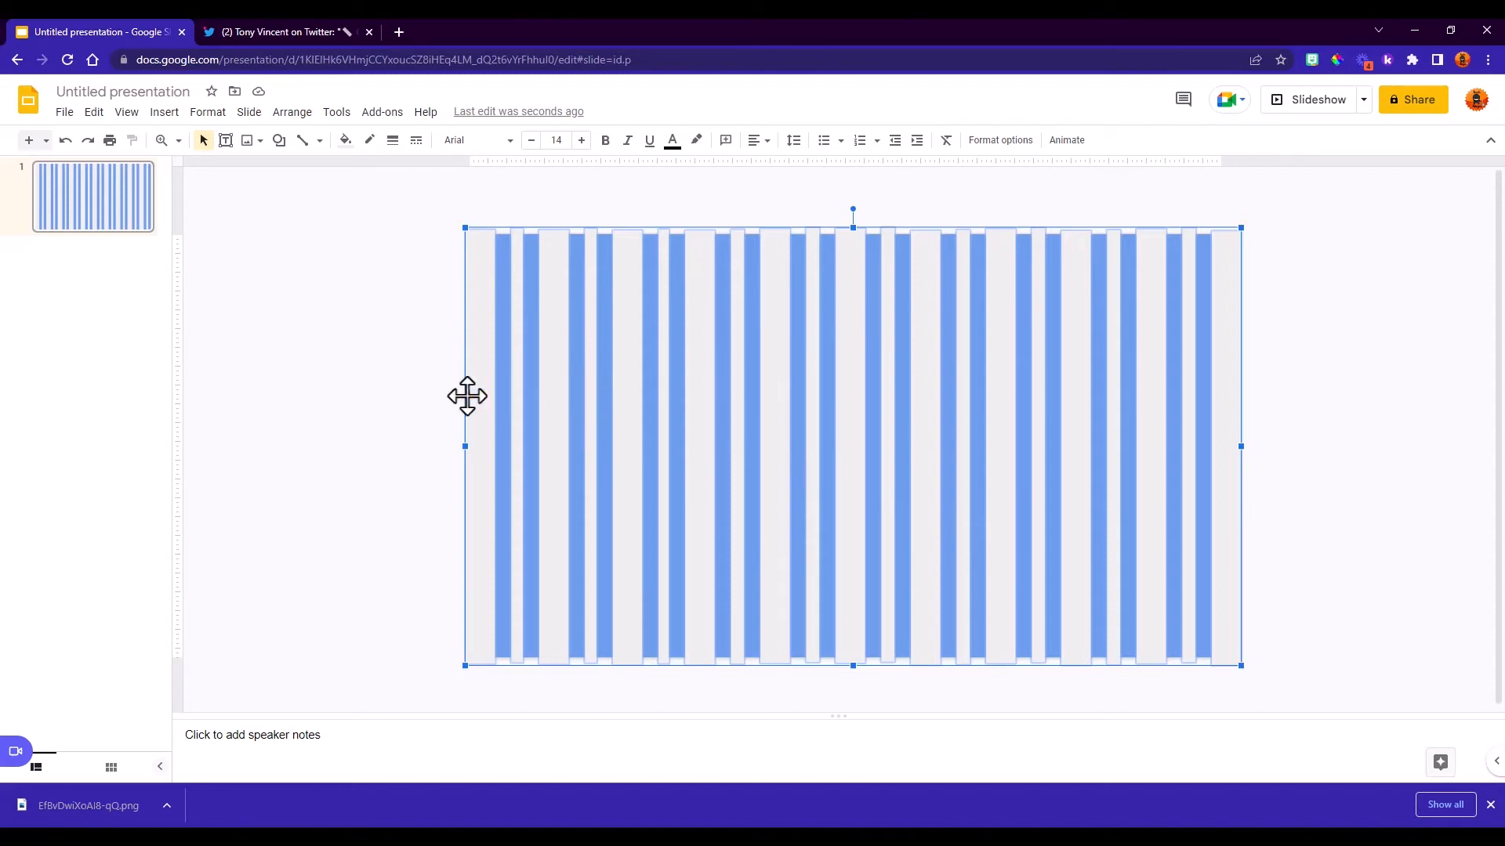
click(383, 398)
drag(361, 386, 1408, 503)
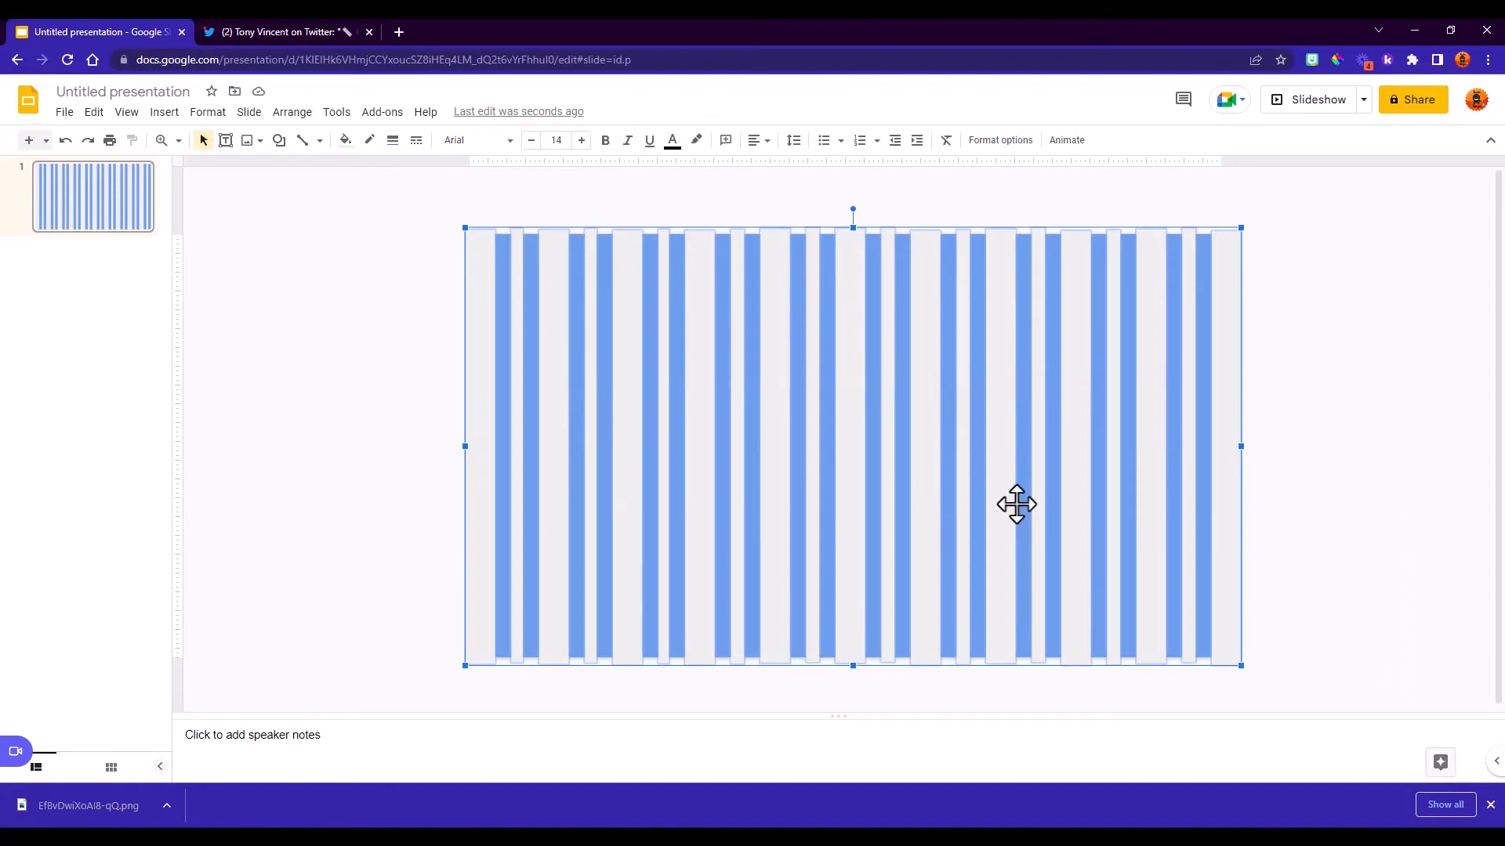
click(359, 438)
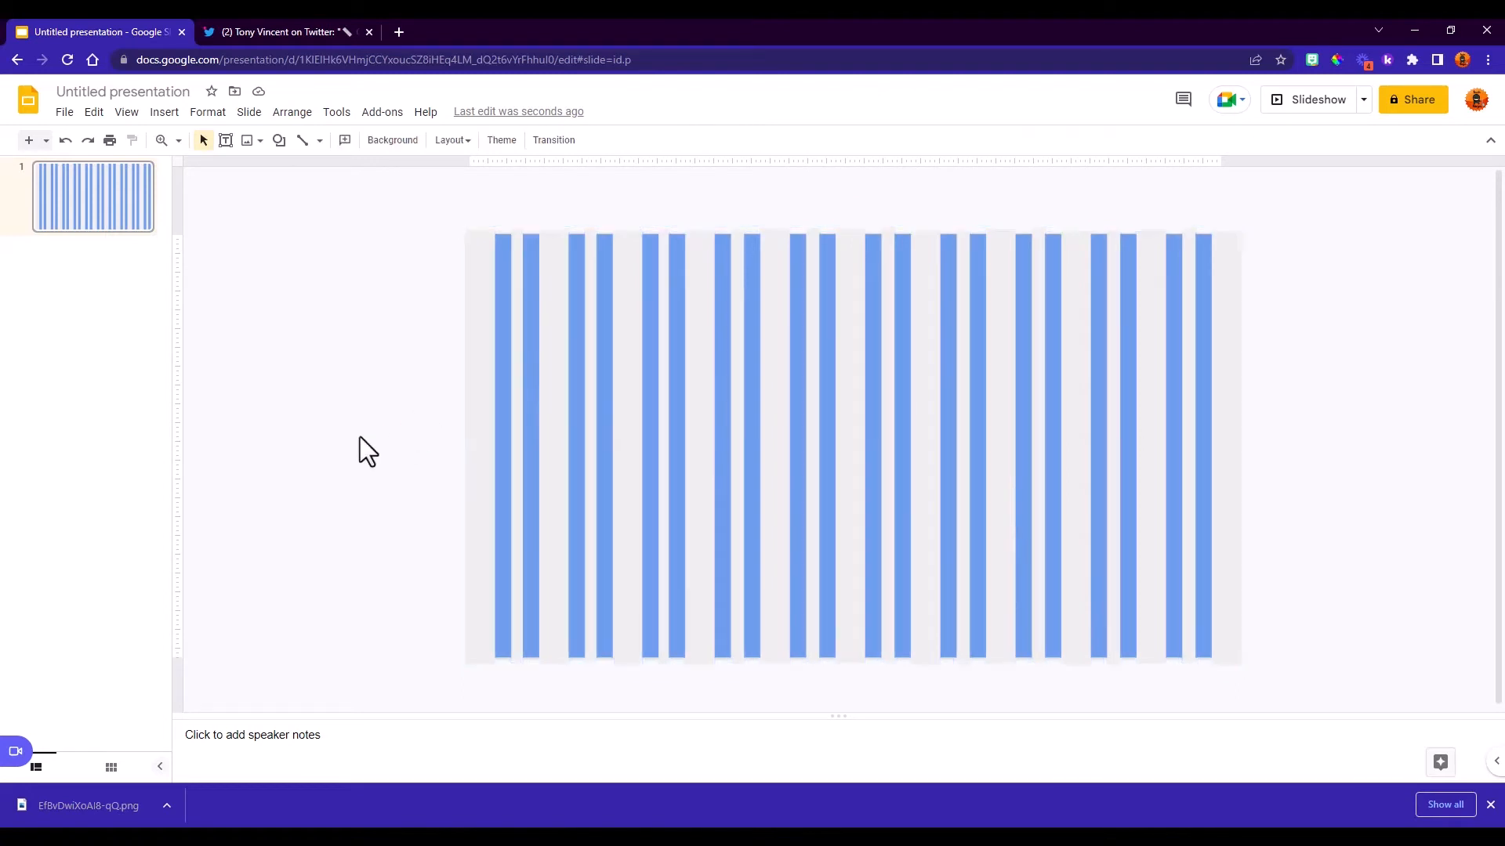
drag(852, 416, 888, 401)
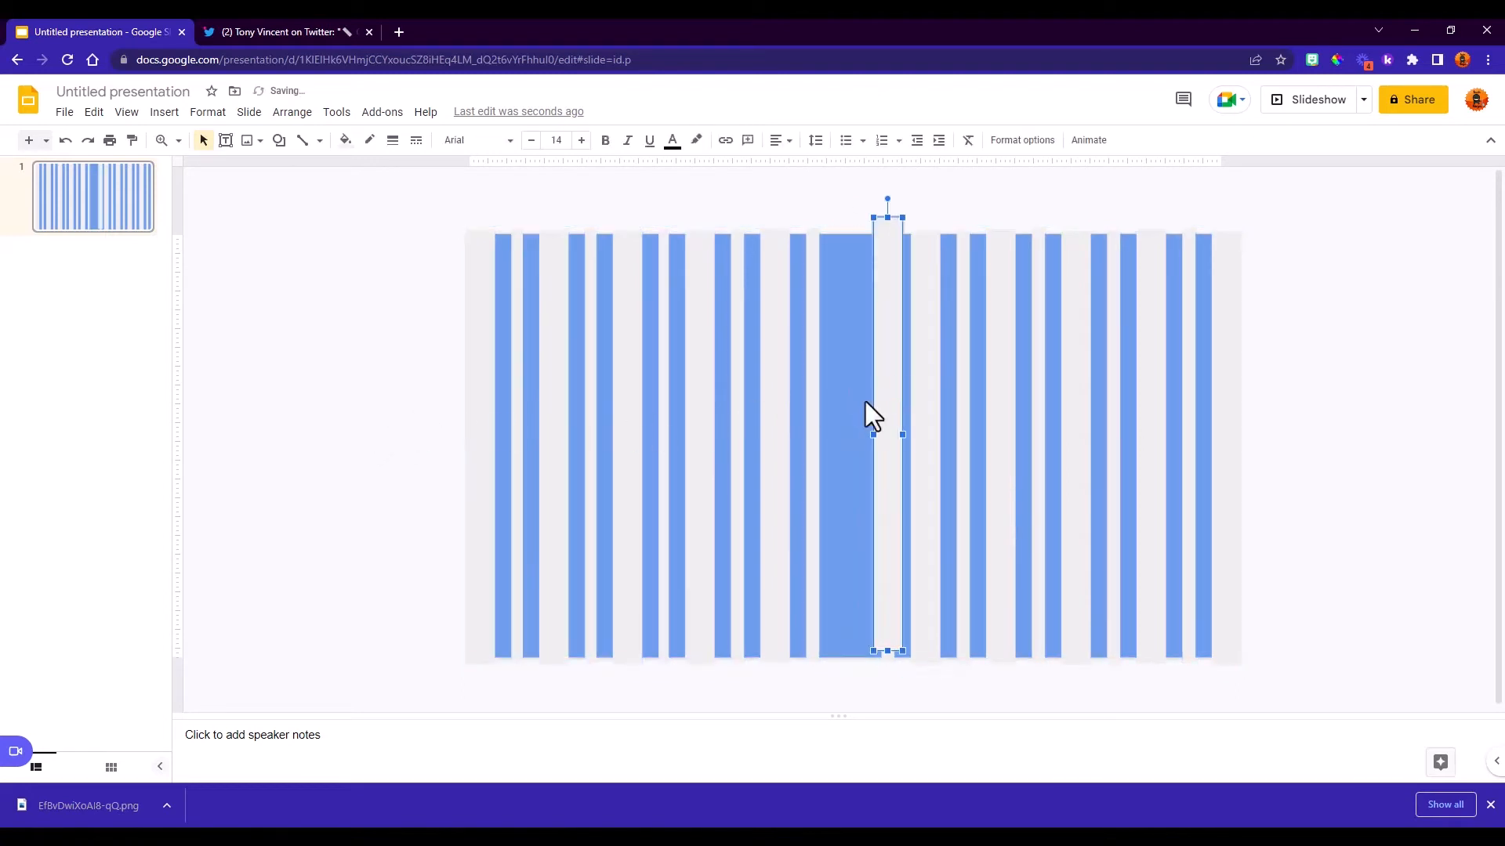
key(ctrl+z)
click(330, 357)
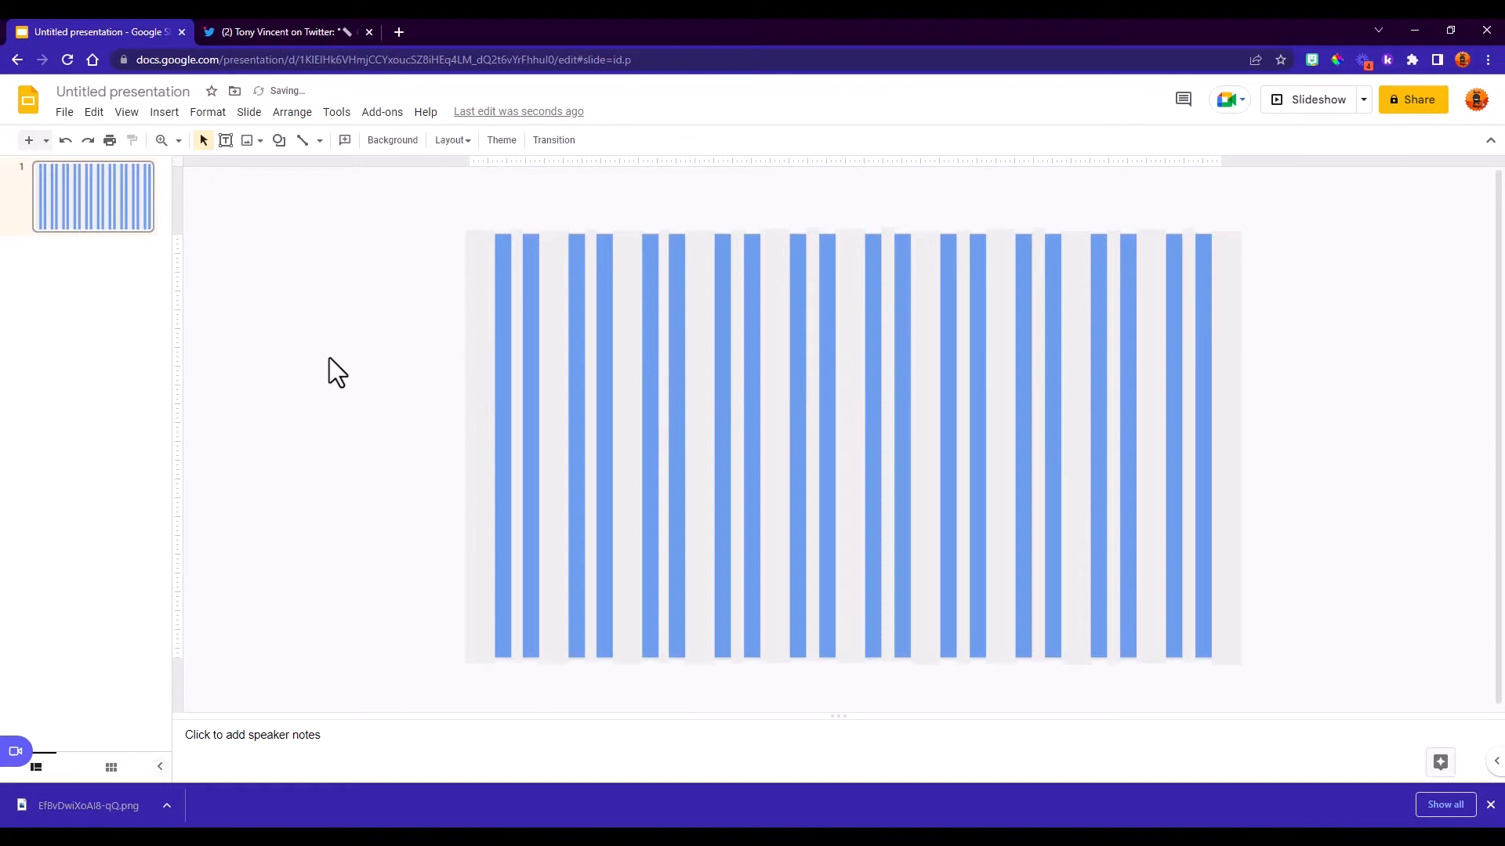
Step: Fill all the stripes with the semi-transparent custom colour #eeeeee28 and deselect them
drag(328, 361, 1367, 422)
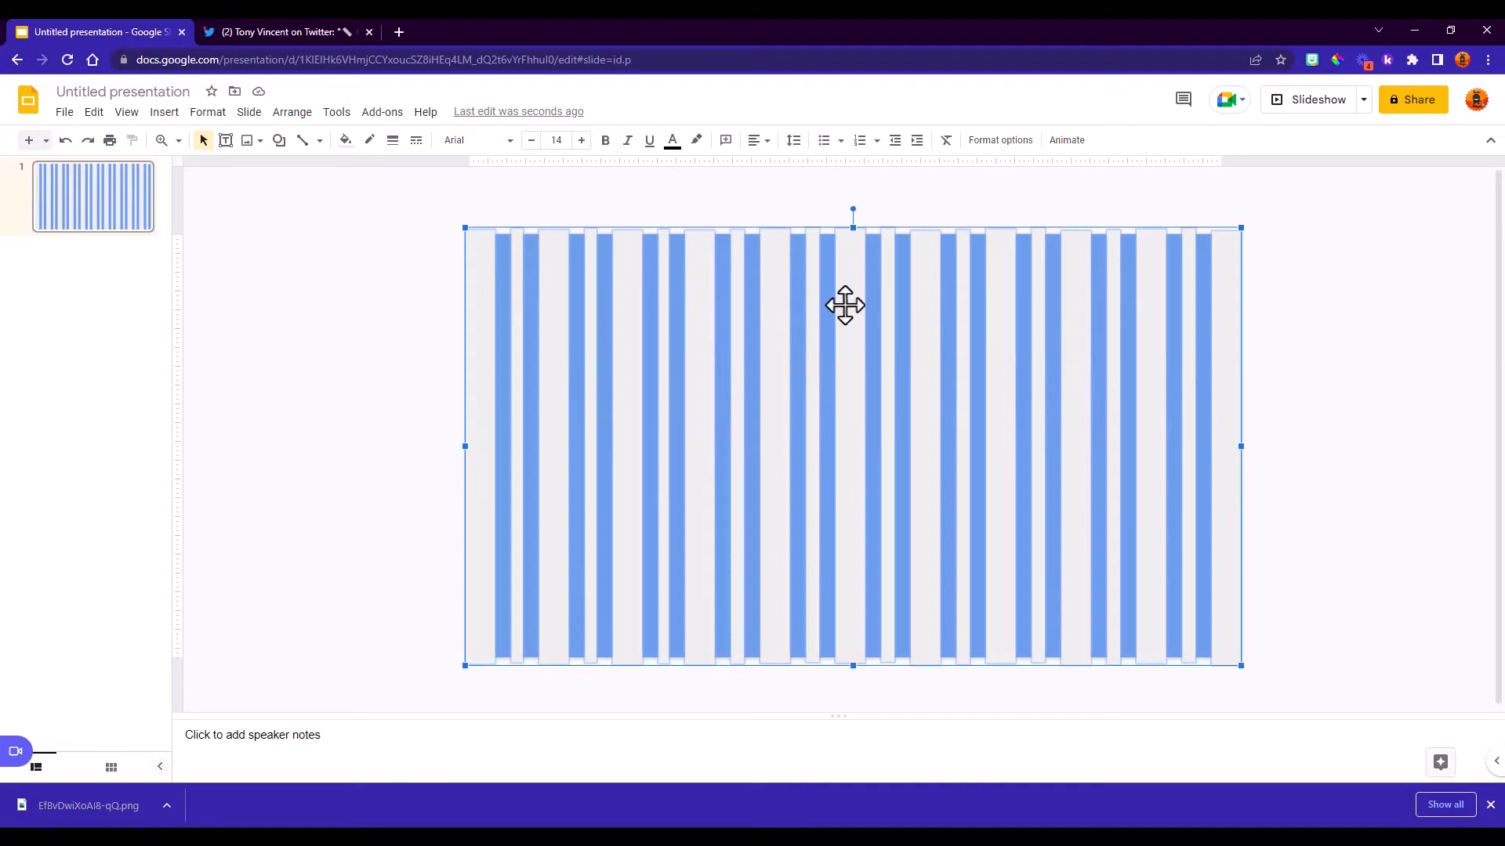
click(345, 143)
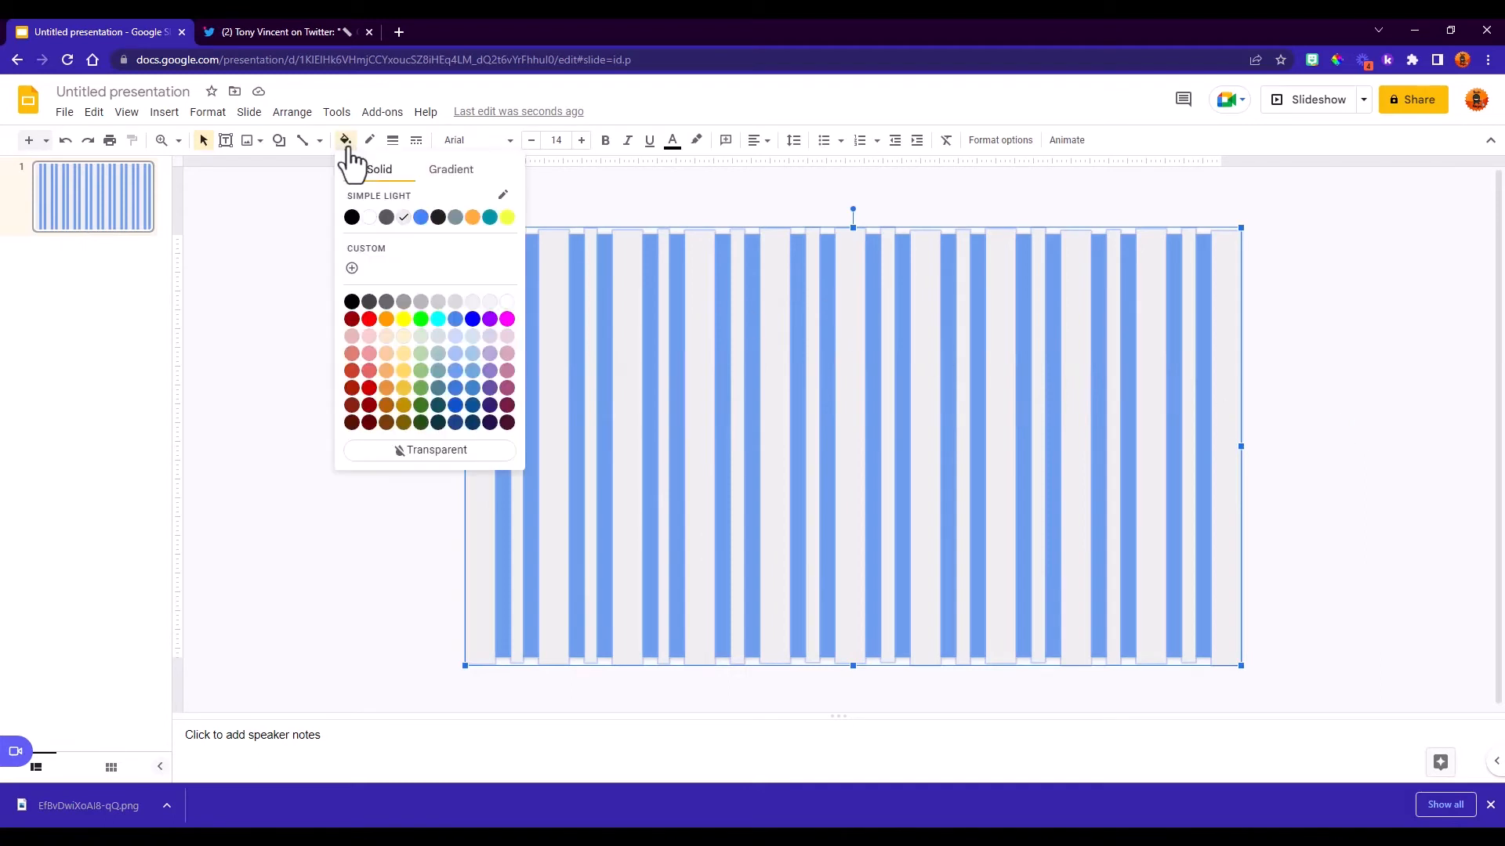
click(352, 269)
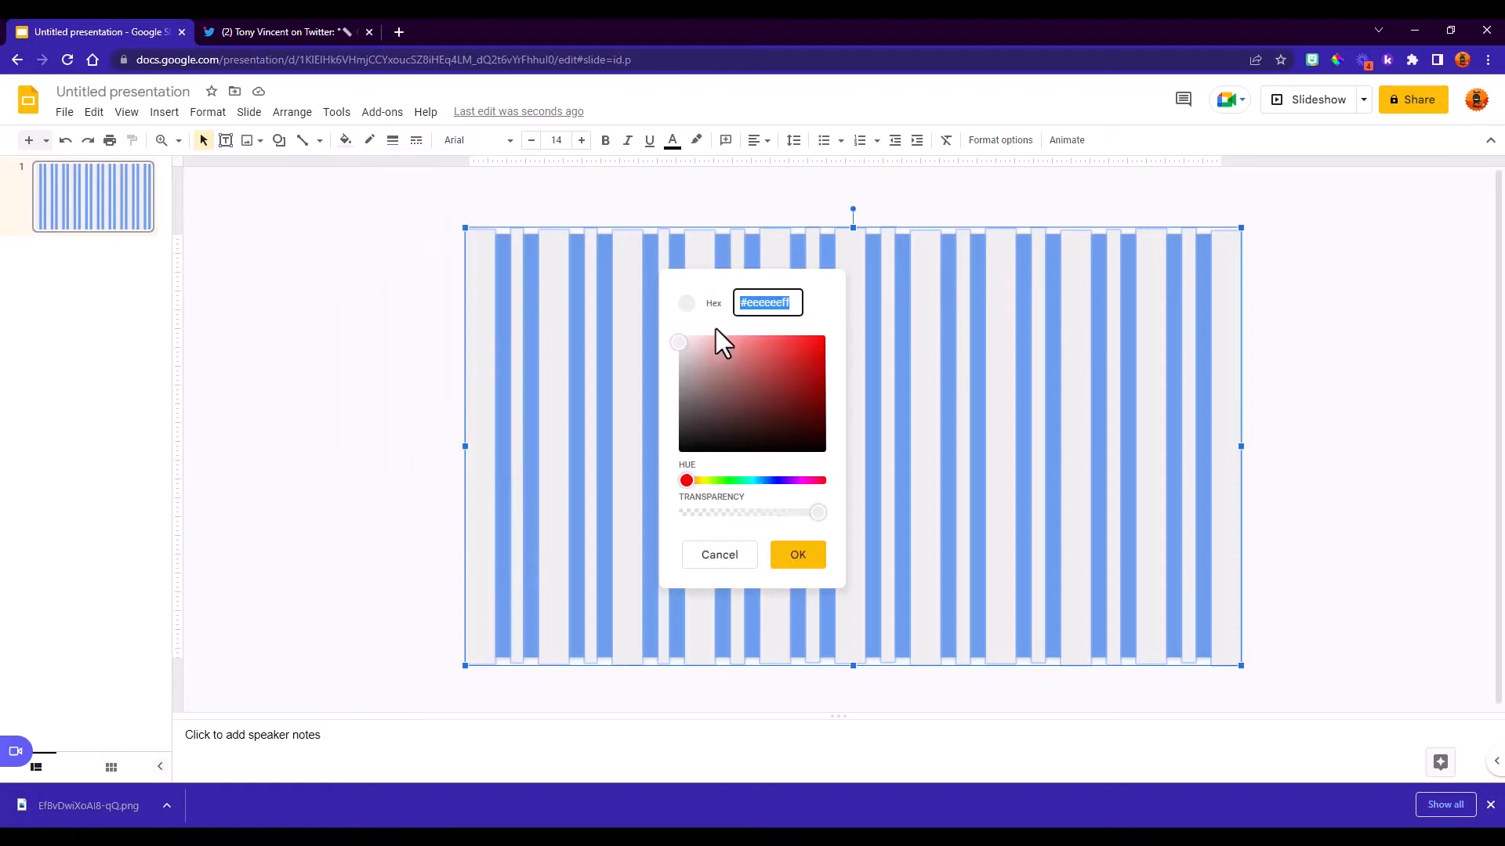
drag(821, 513, 711, 514)
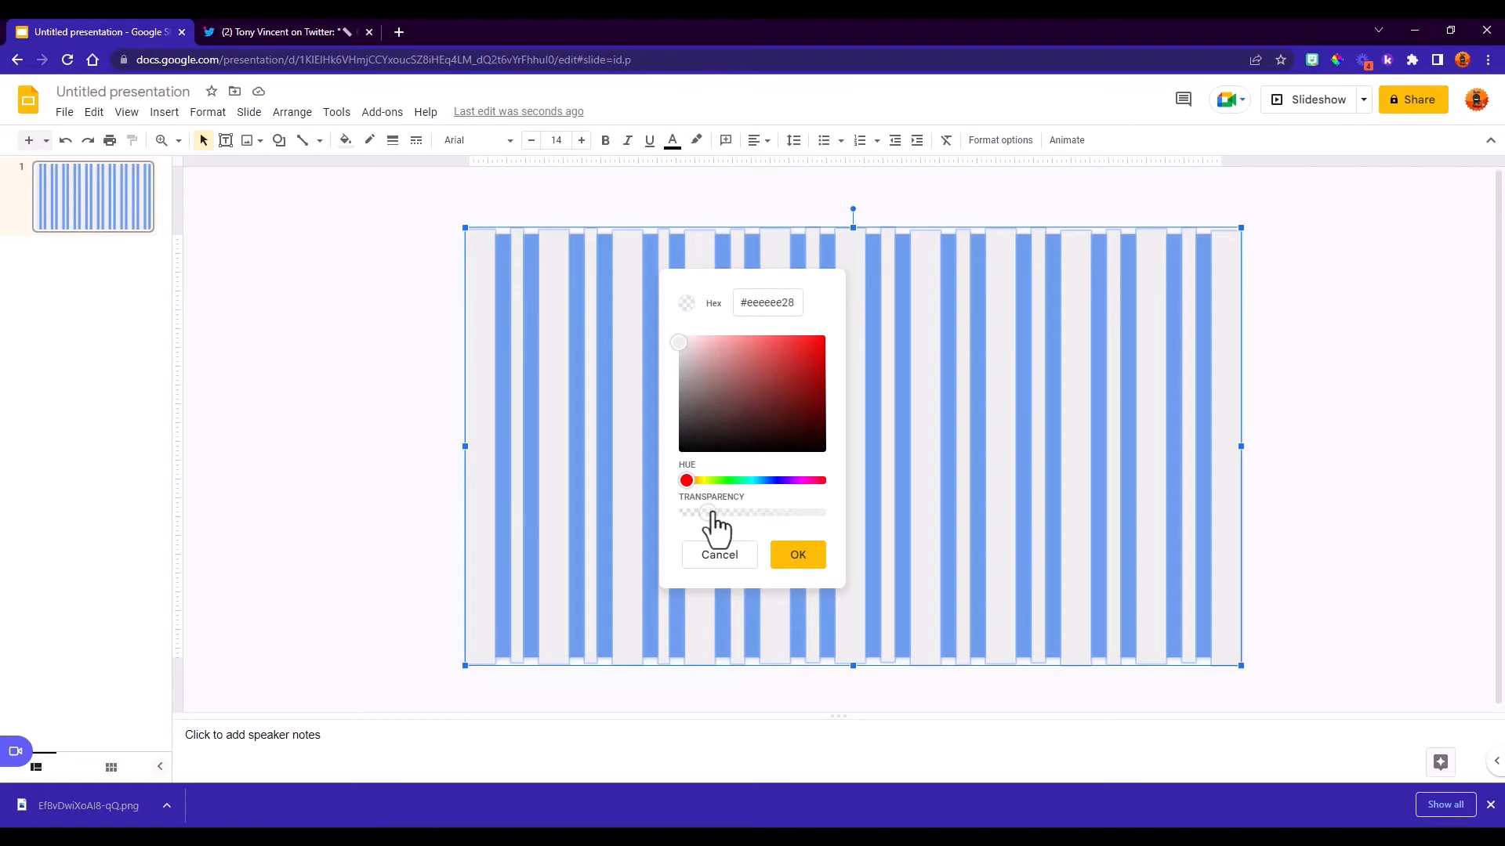
click(793, 558)
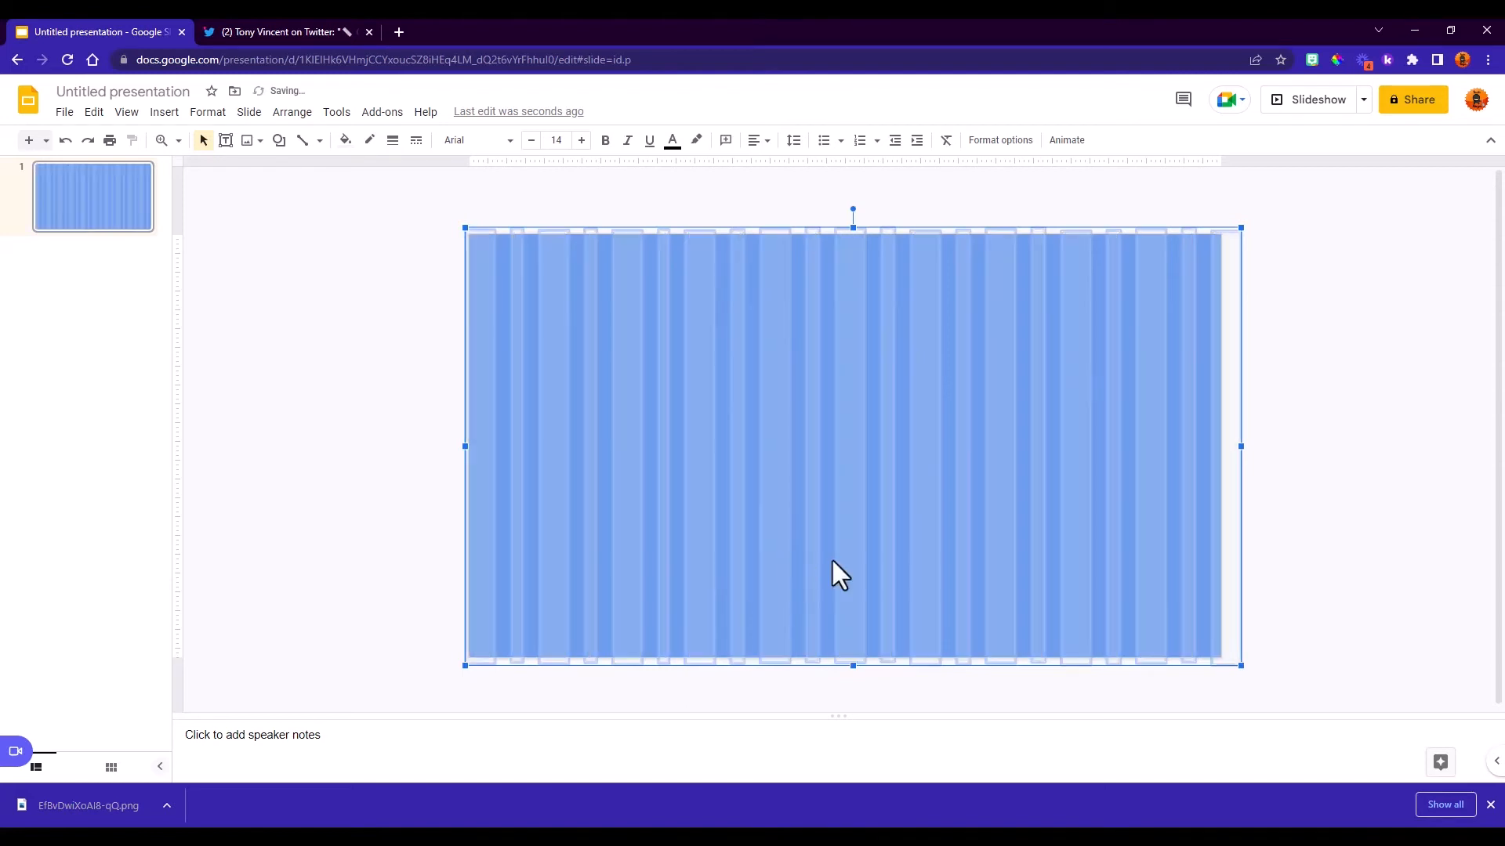
click(1374, 603)
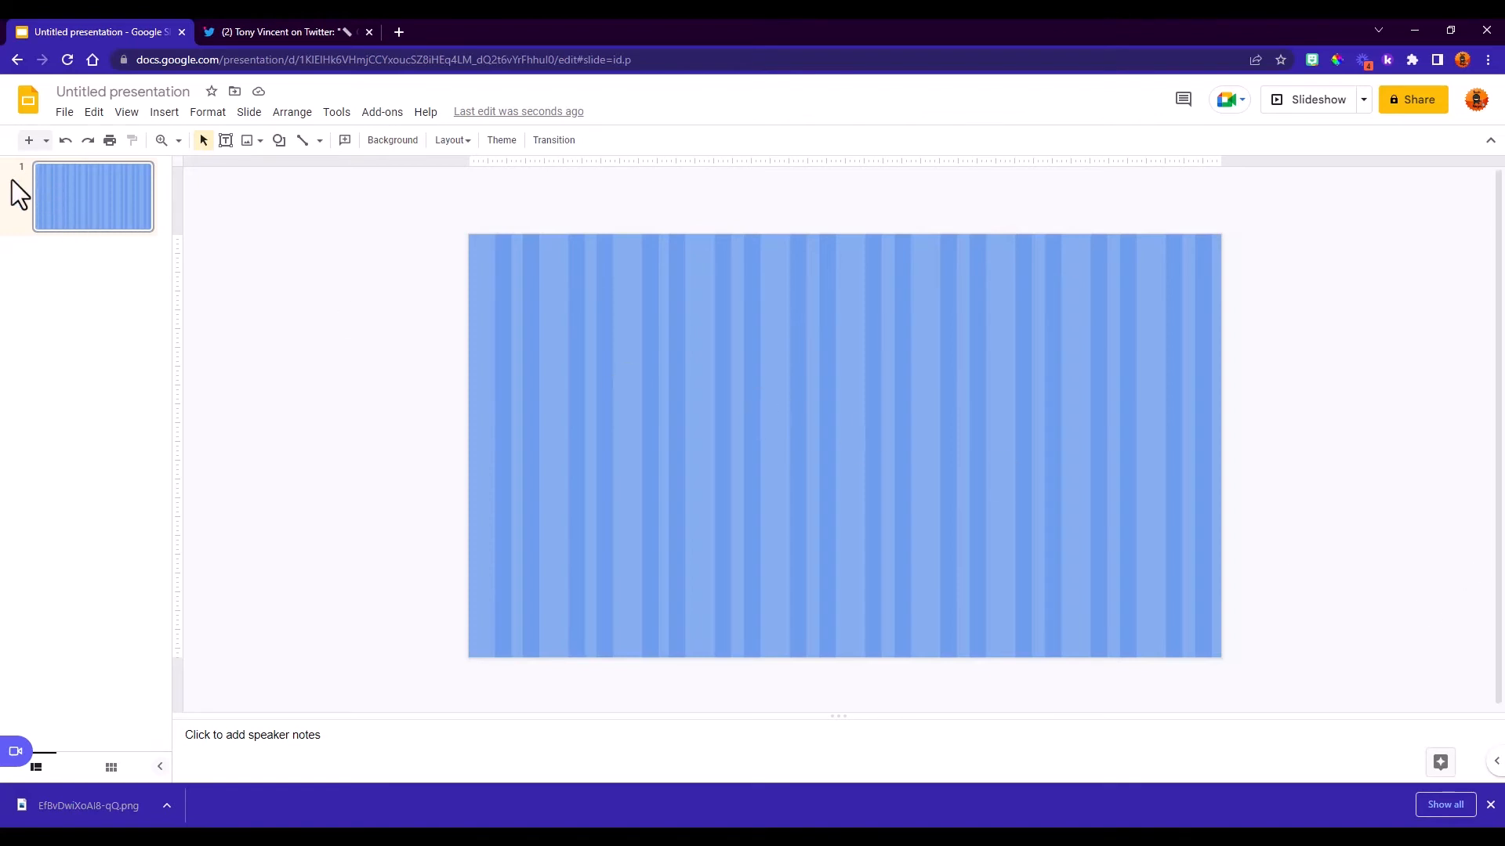
Step: Clear the stripes from a duplicate of the slide and draw a large five-pointed star on its left half
drag(347, 332, 1360, 570)
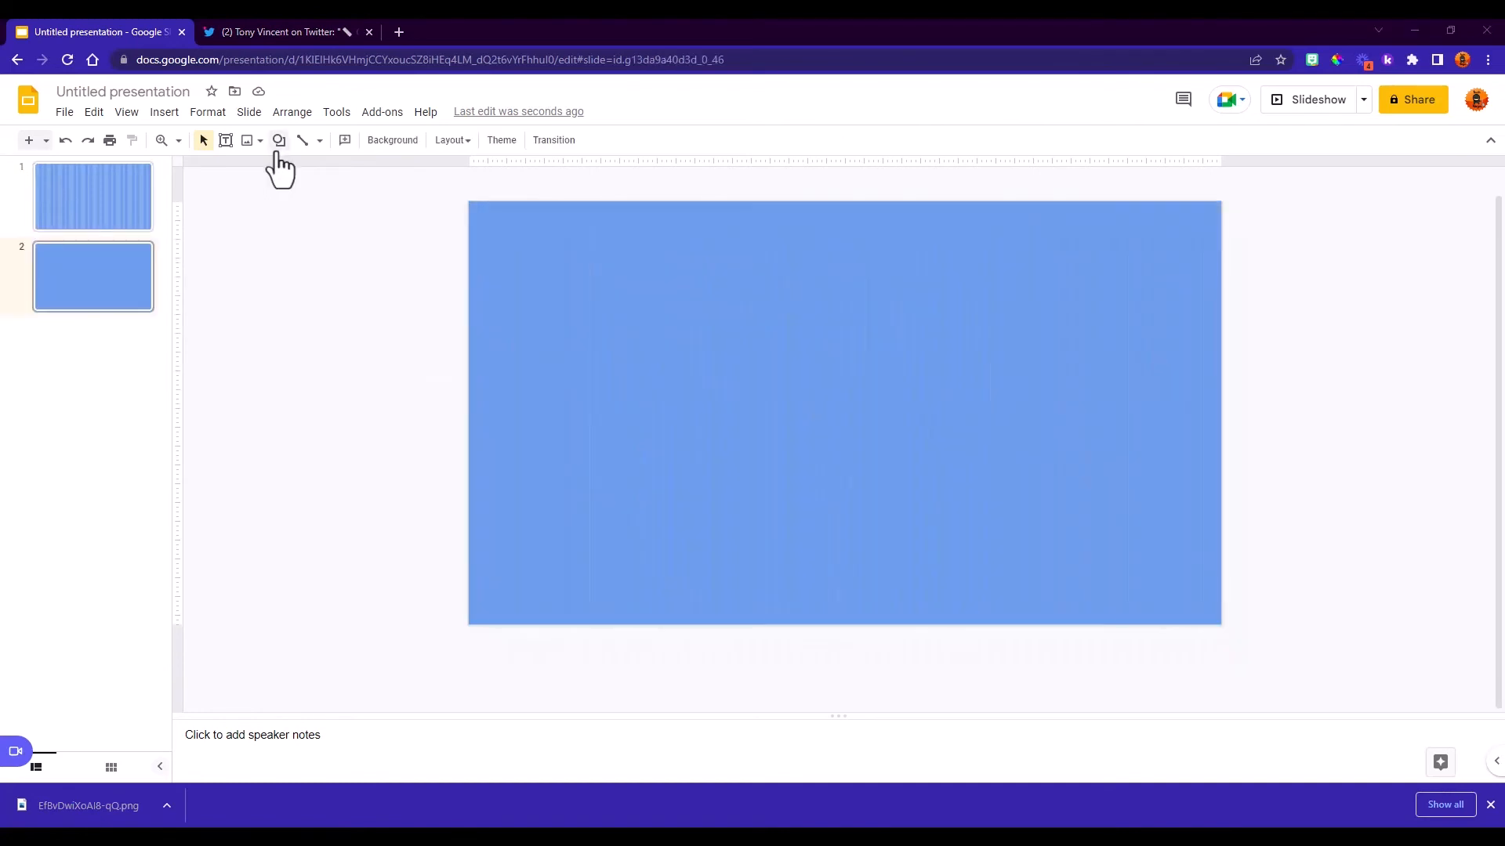
click(278, 142)
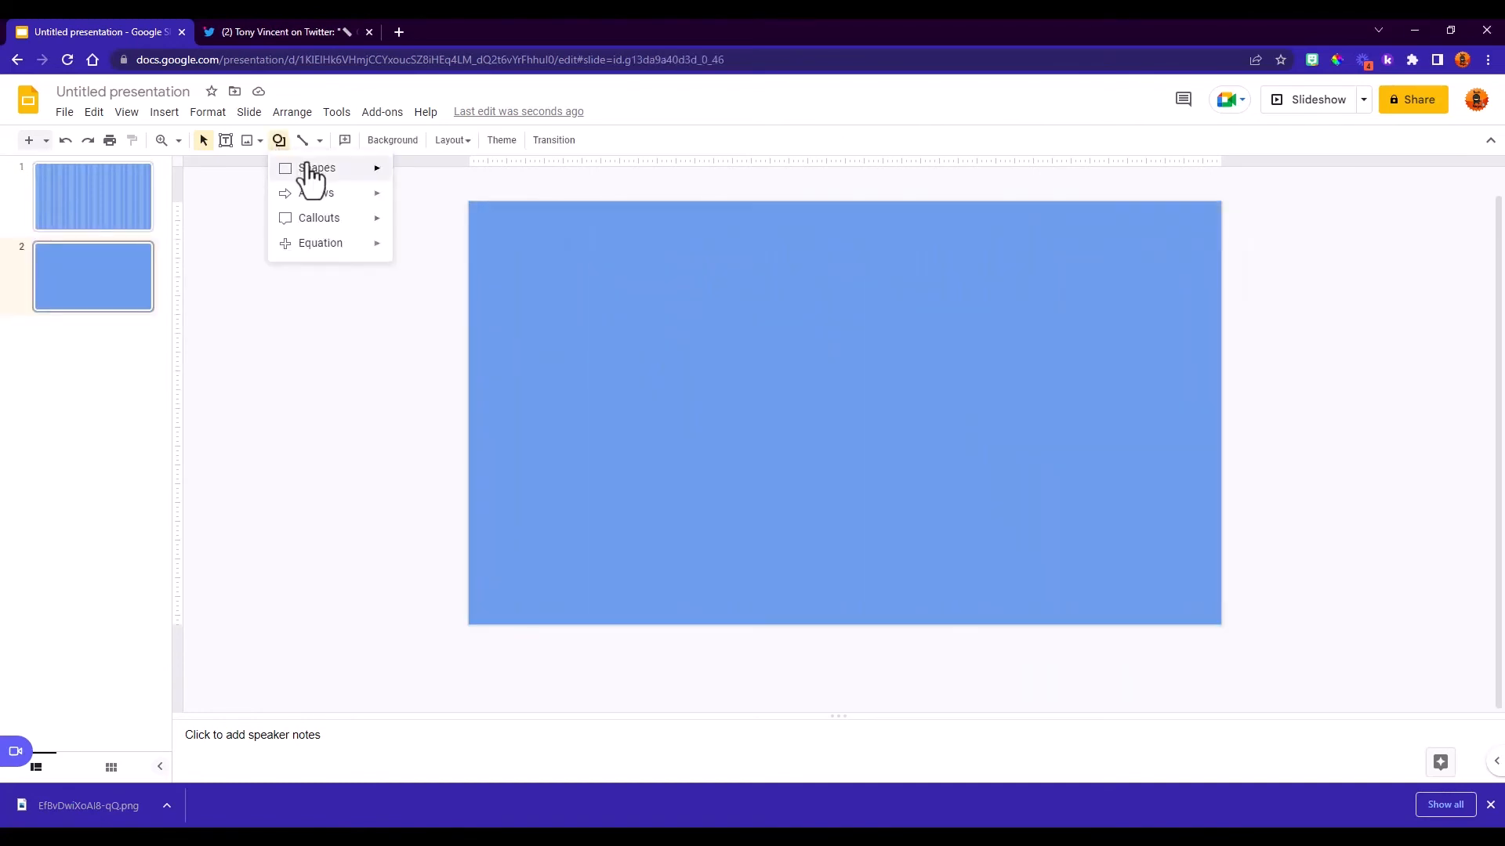
mouse_move(307, 230)
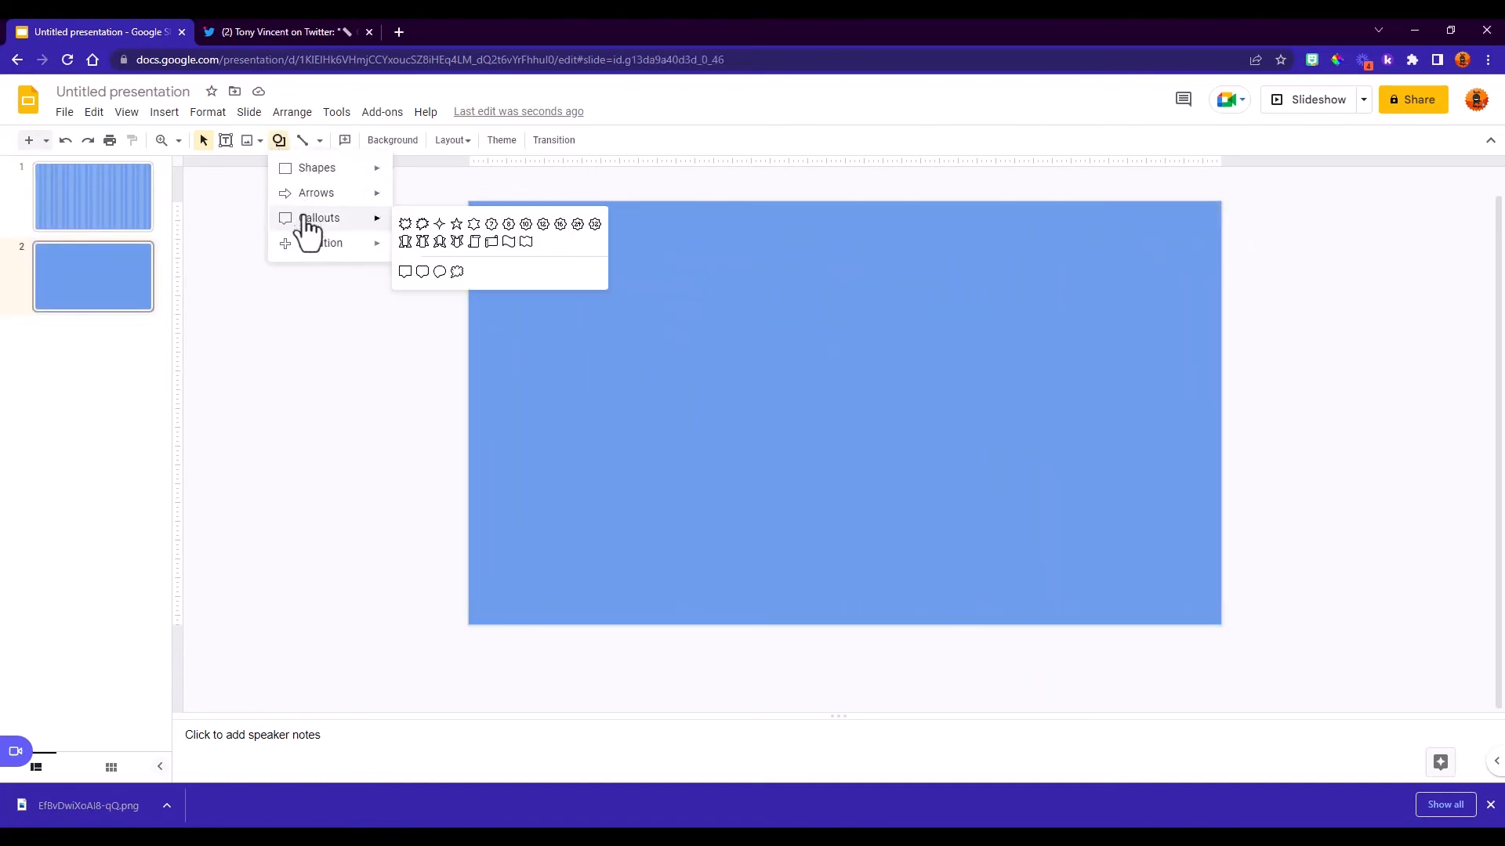
click(457, 227)
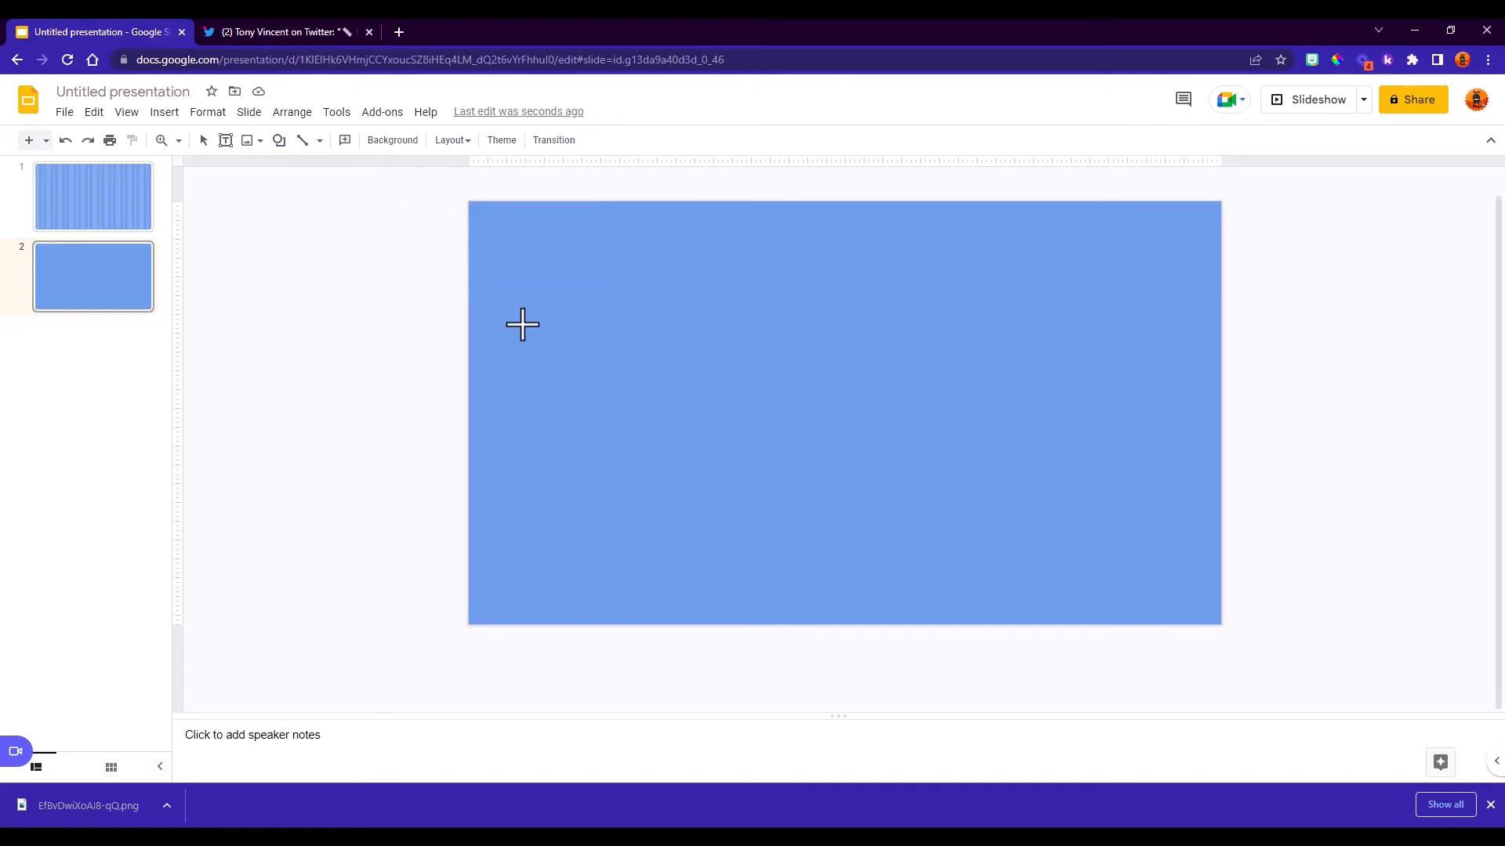
drag(522, 324, 742, 544)
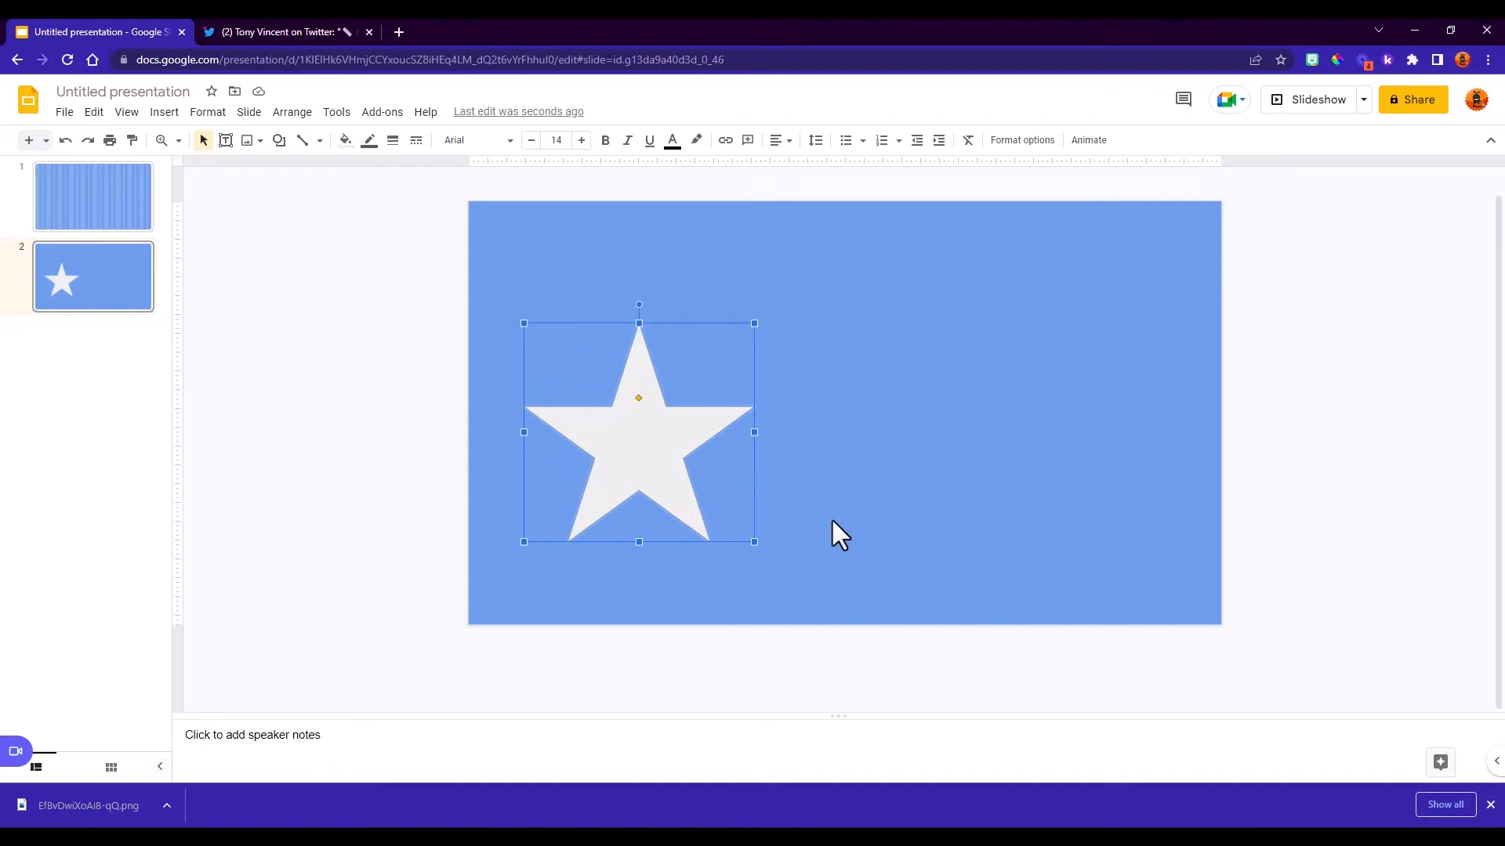
Step: Draw a second five-pointed star with tall, narrow proportions on the slide's right half, then delete it
click(278, 141)
mouse_move(328, 223)
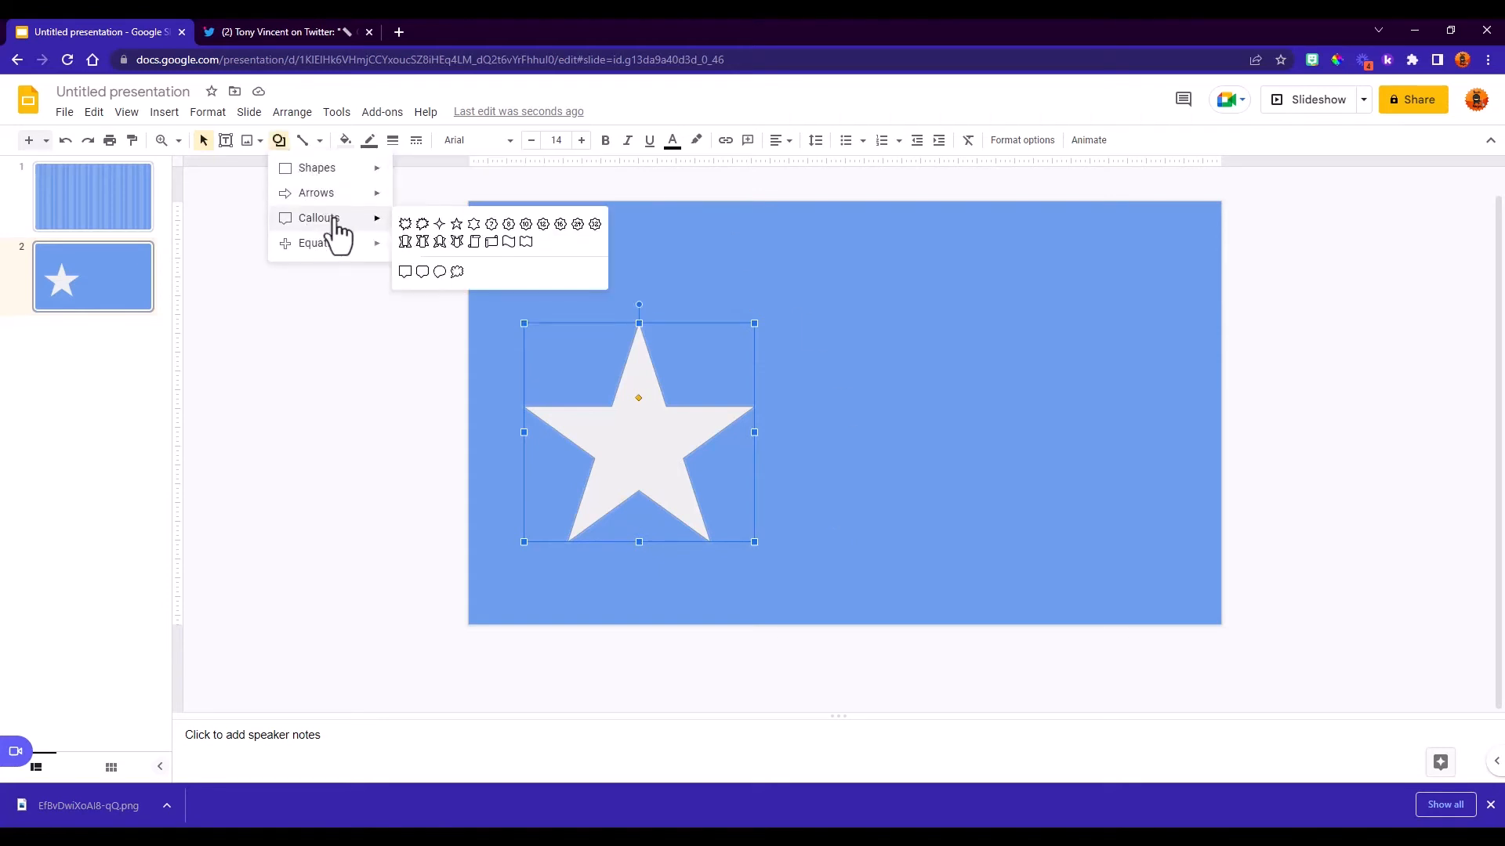
click(455, 226)
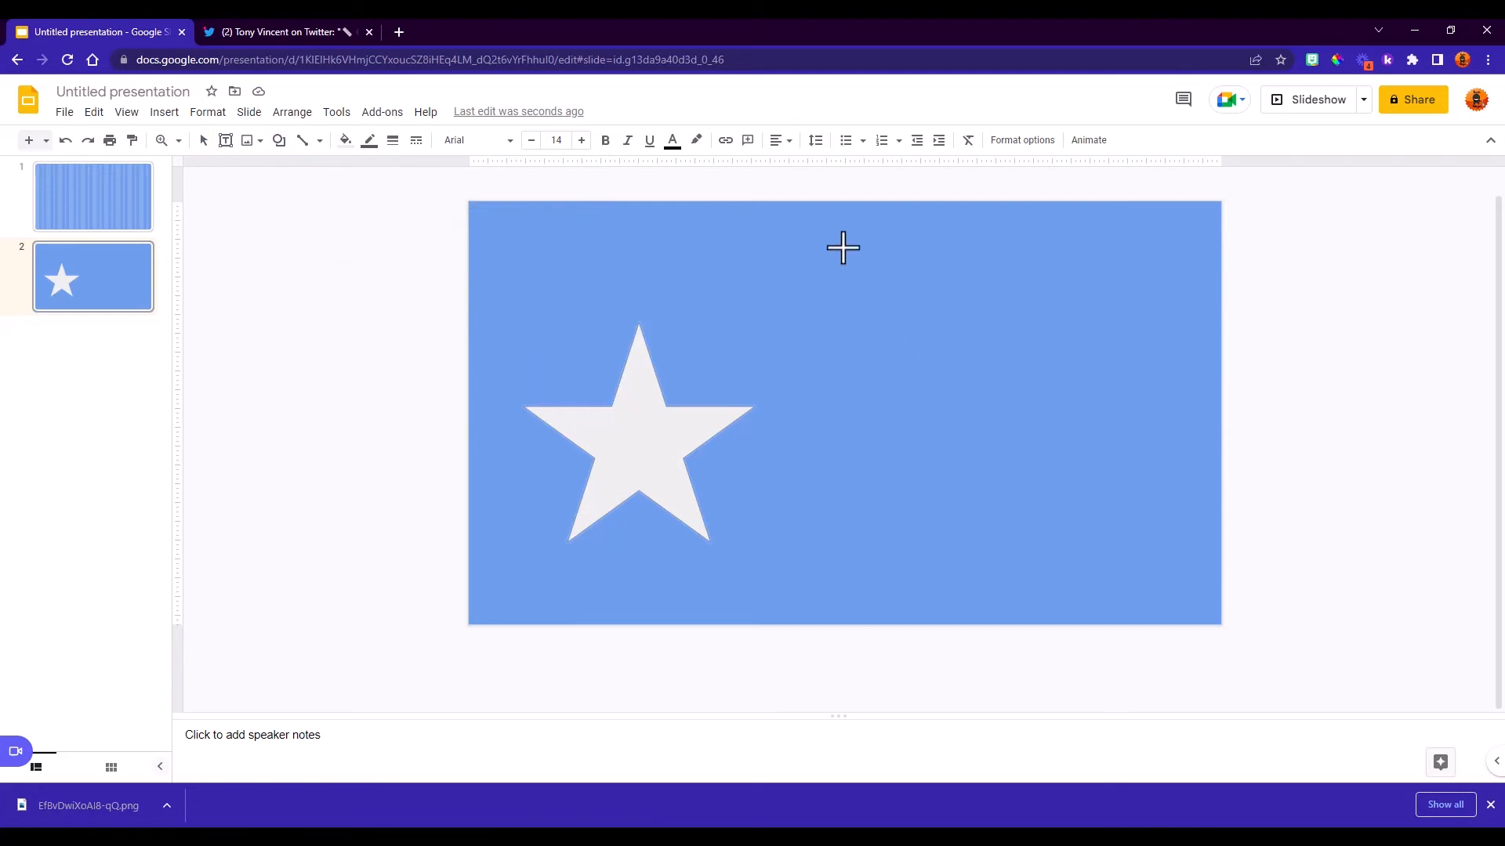
drag(843, 245, 998, 549)
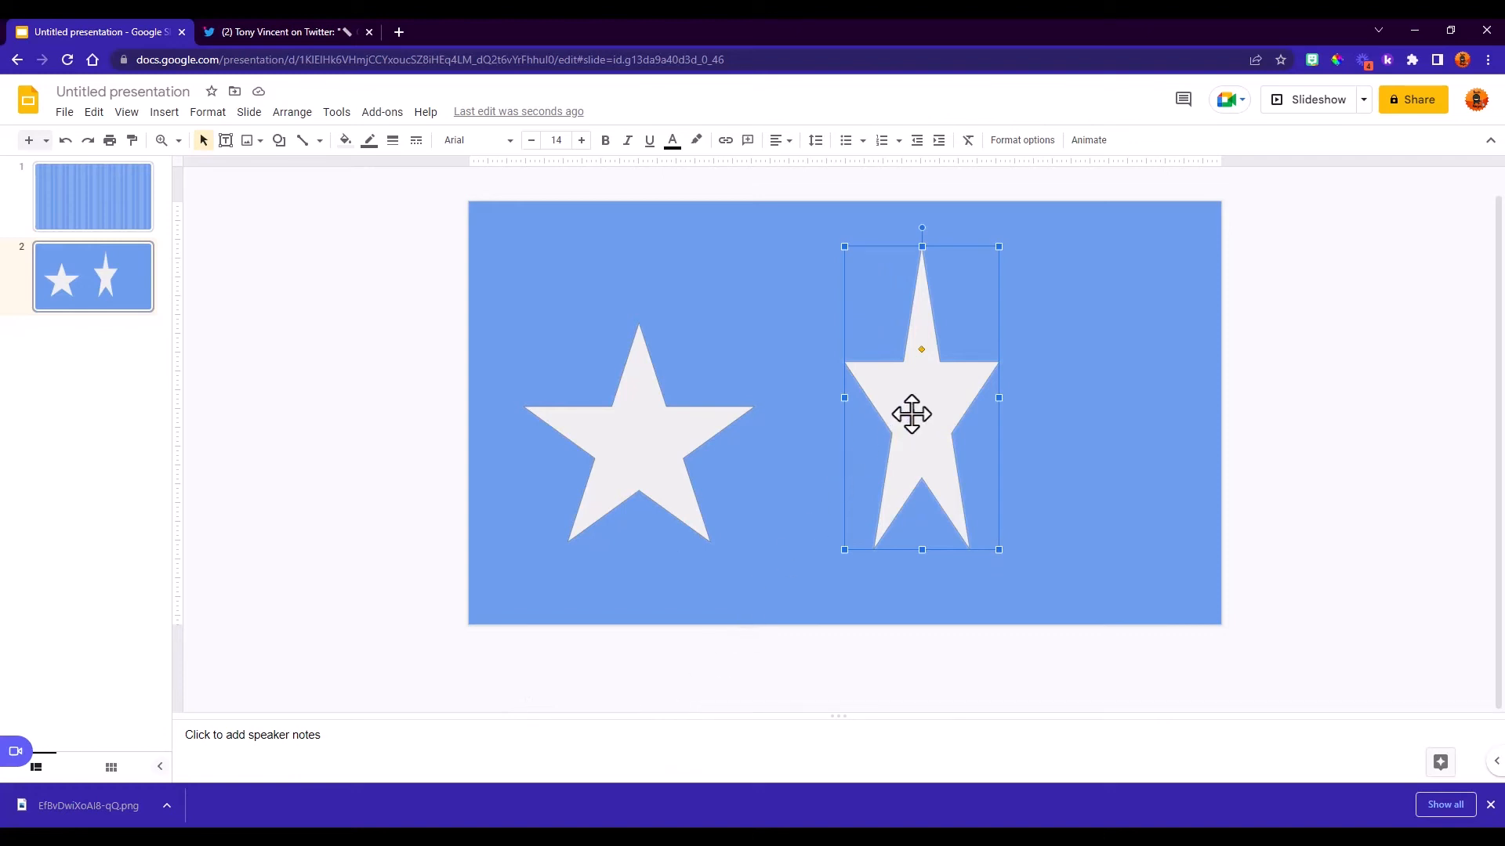
key(Delete)
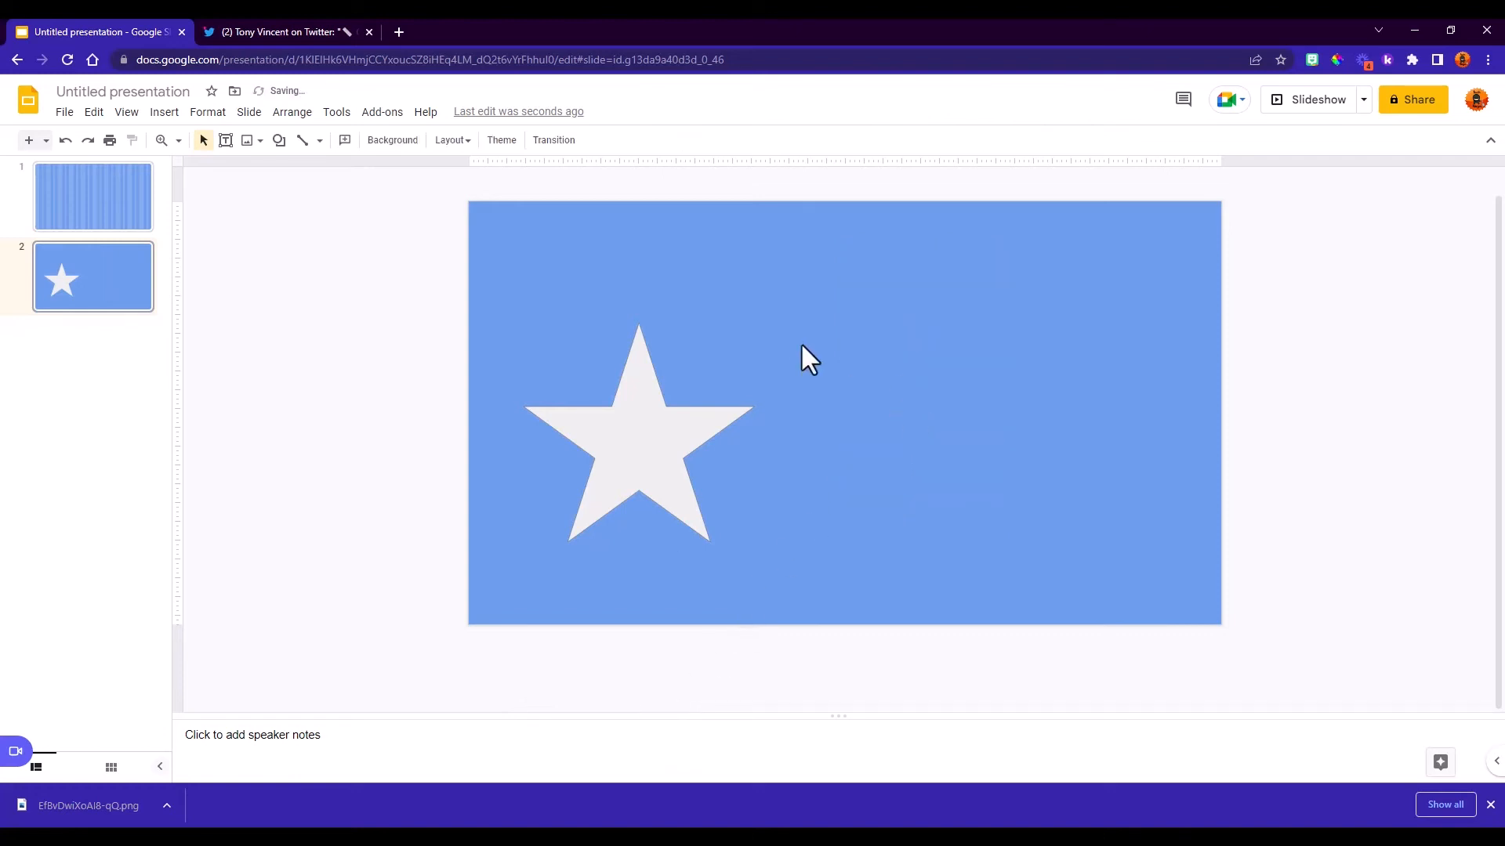
Step: Try thinner and then fatter points on the remaining star with its shape adjustment handle, and undo both changes
click(668, 430)
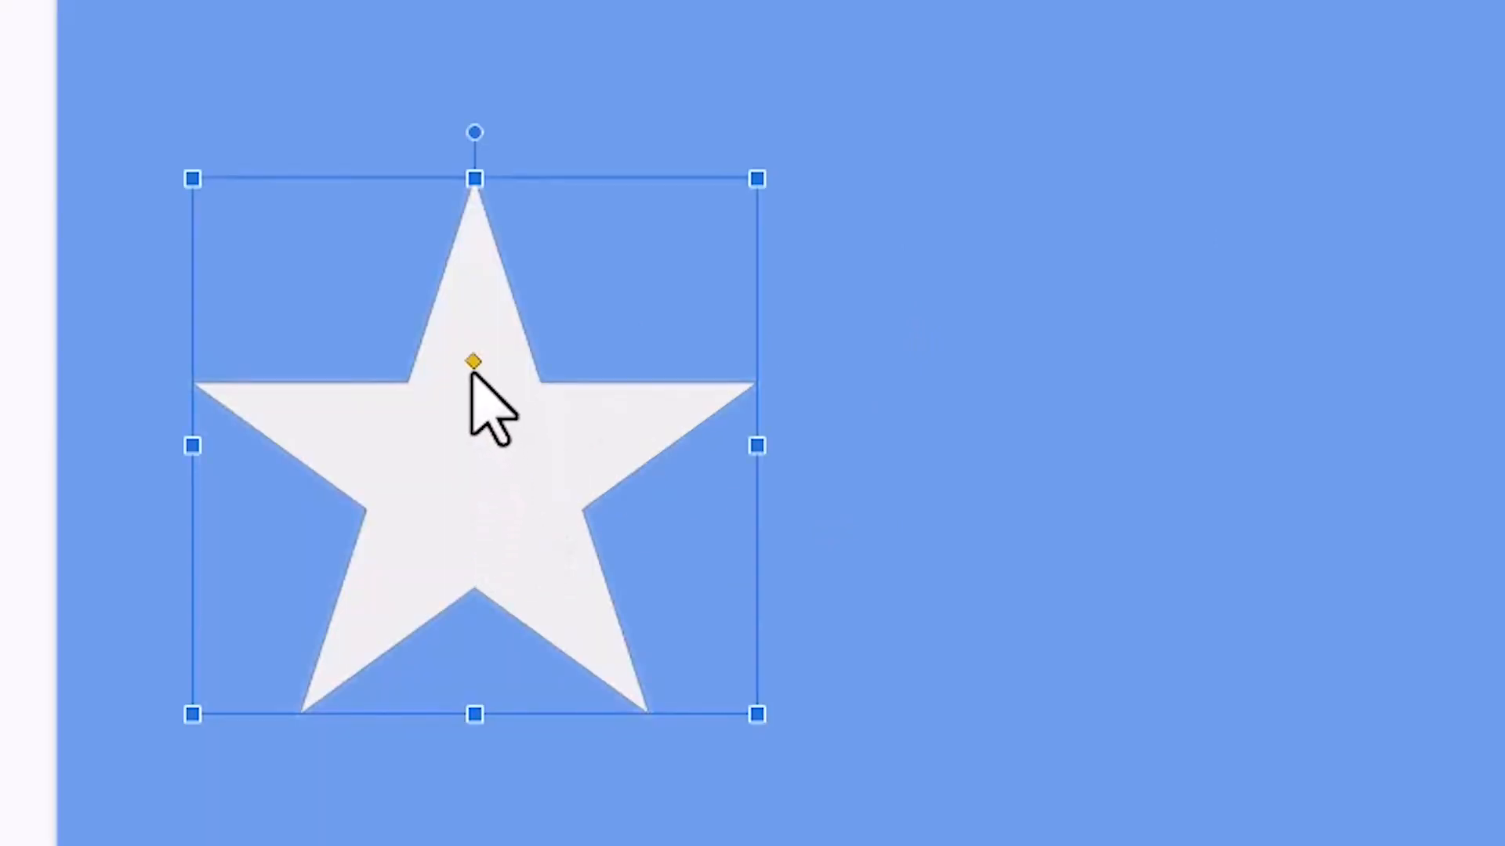
drag(472, 373, 579, 439)
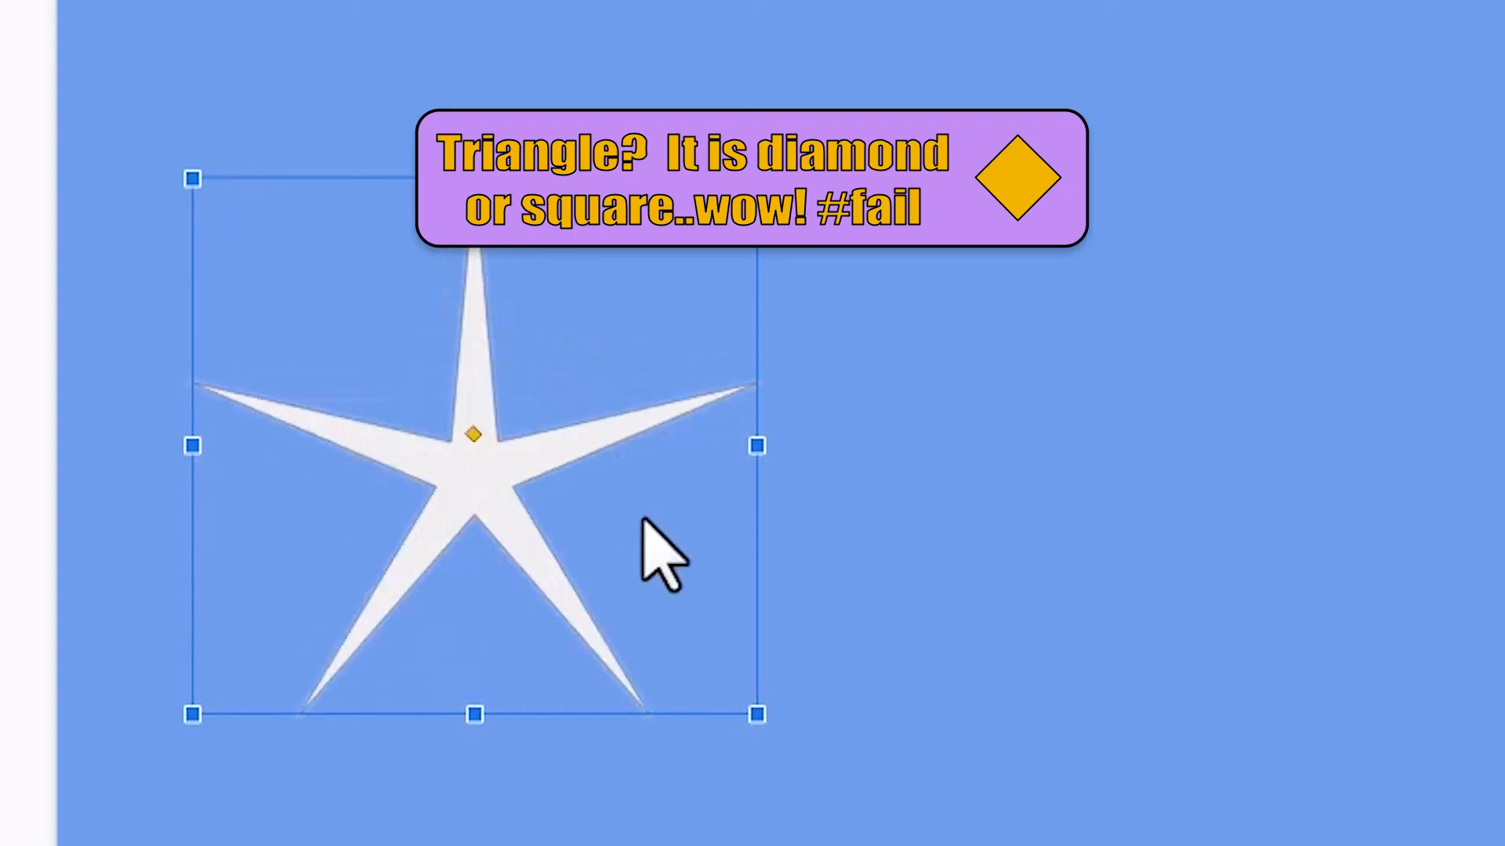
drag(470, 444, 799, 309)
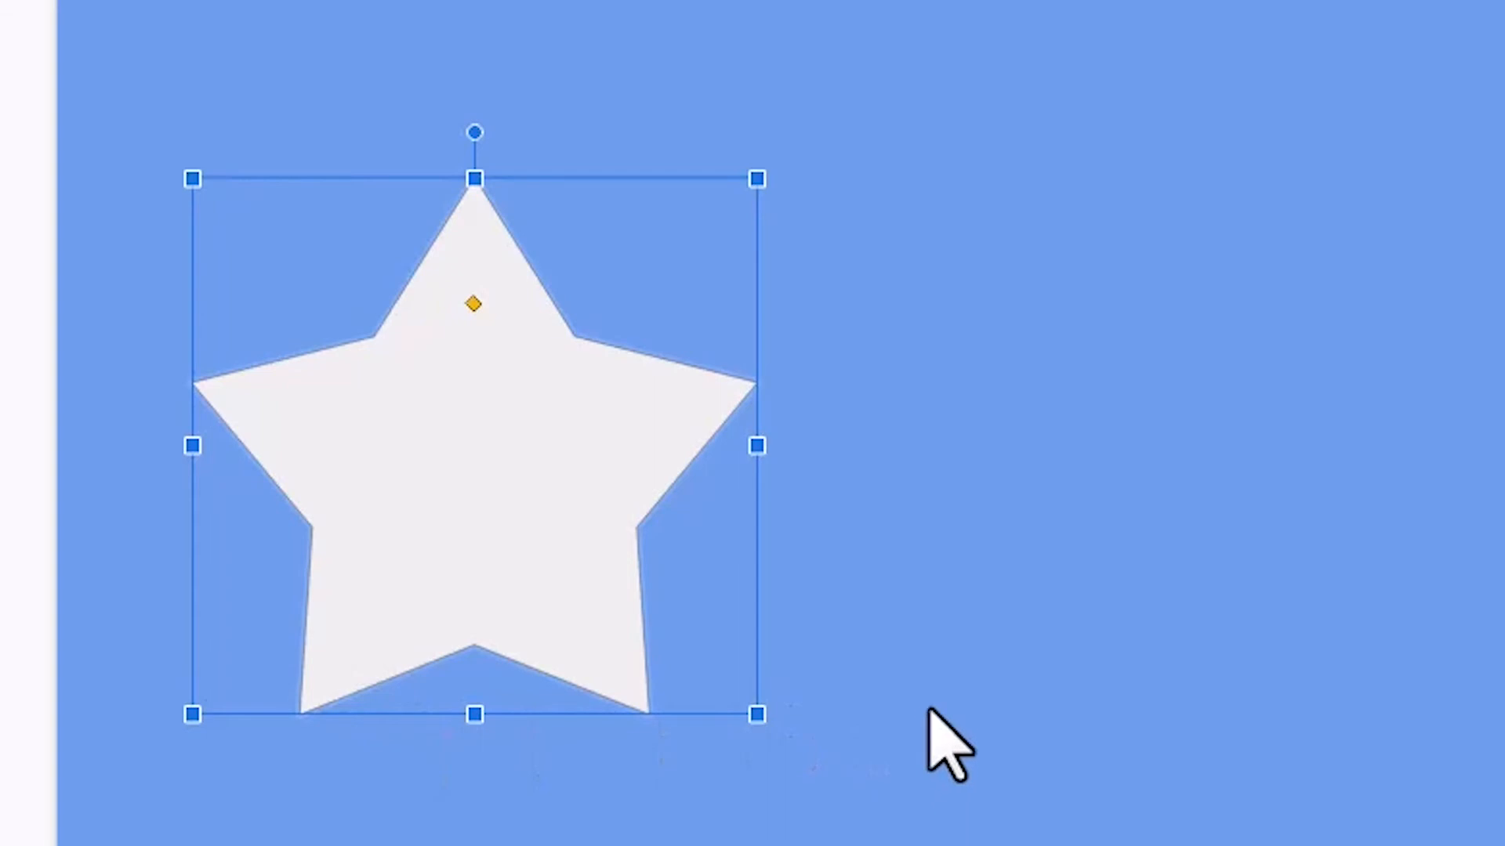
key(ctrl+z)
key(ctrl+z)
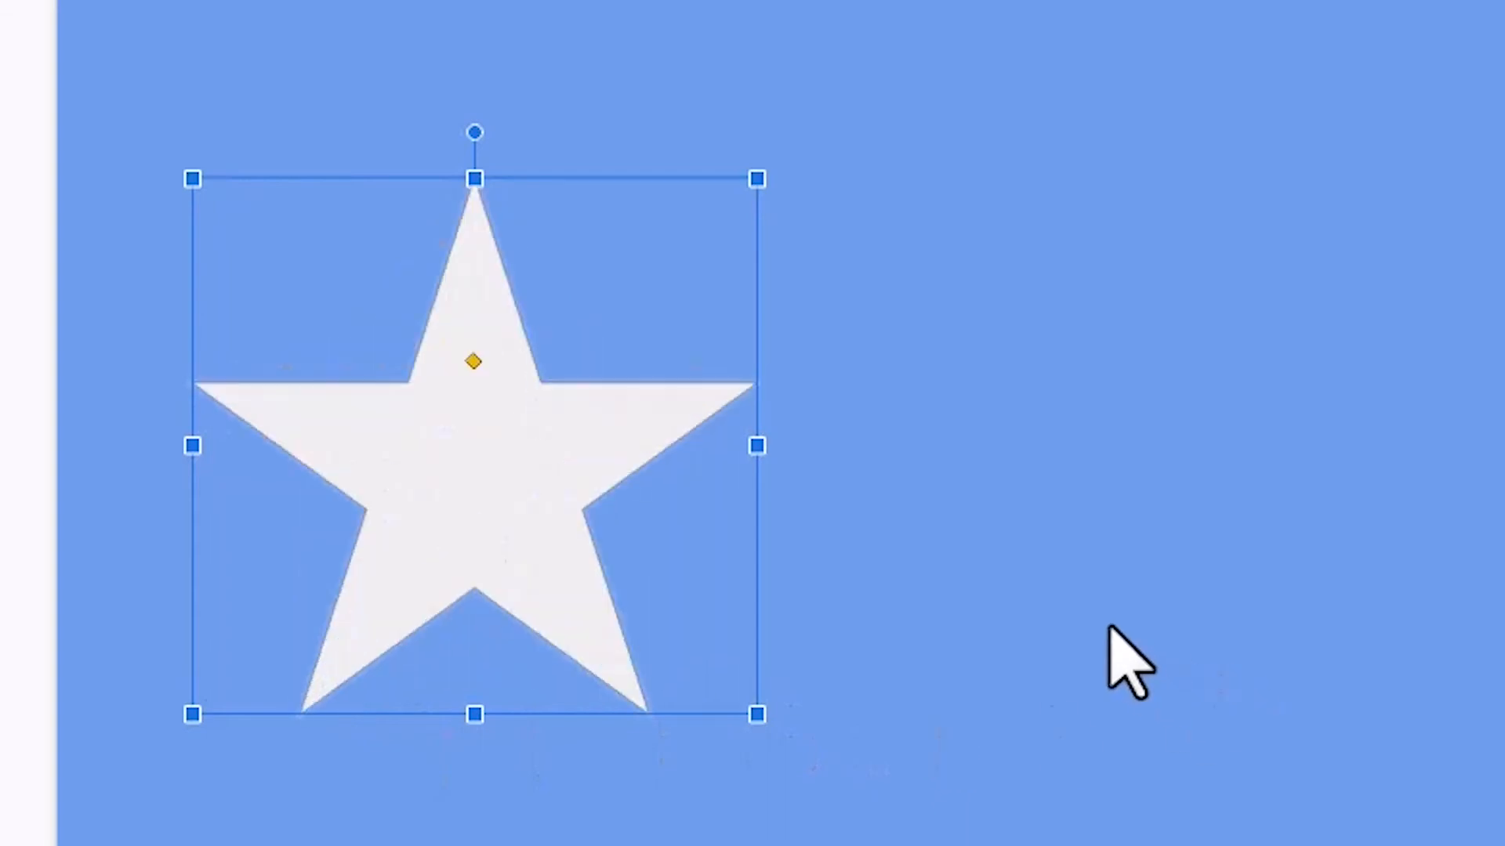
click(1109, 627)
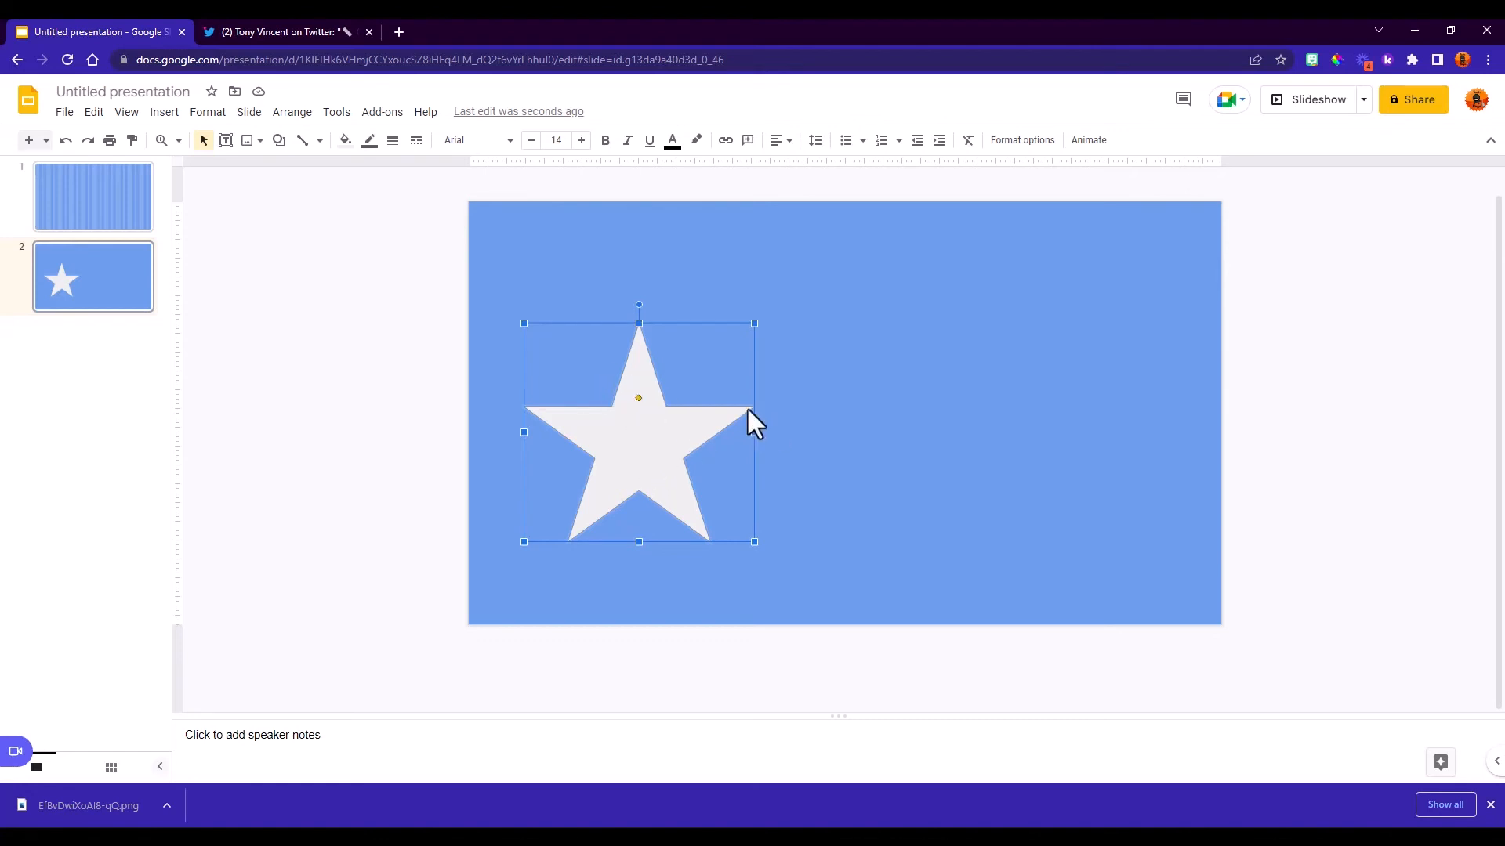
Step: Move the large star partly off the slide's lower-left corner and place three half-size copies at the upper left, upper middle and centre
drag(671, 465, 537, 596)
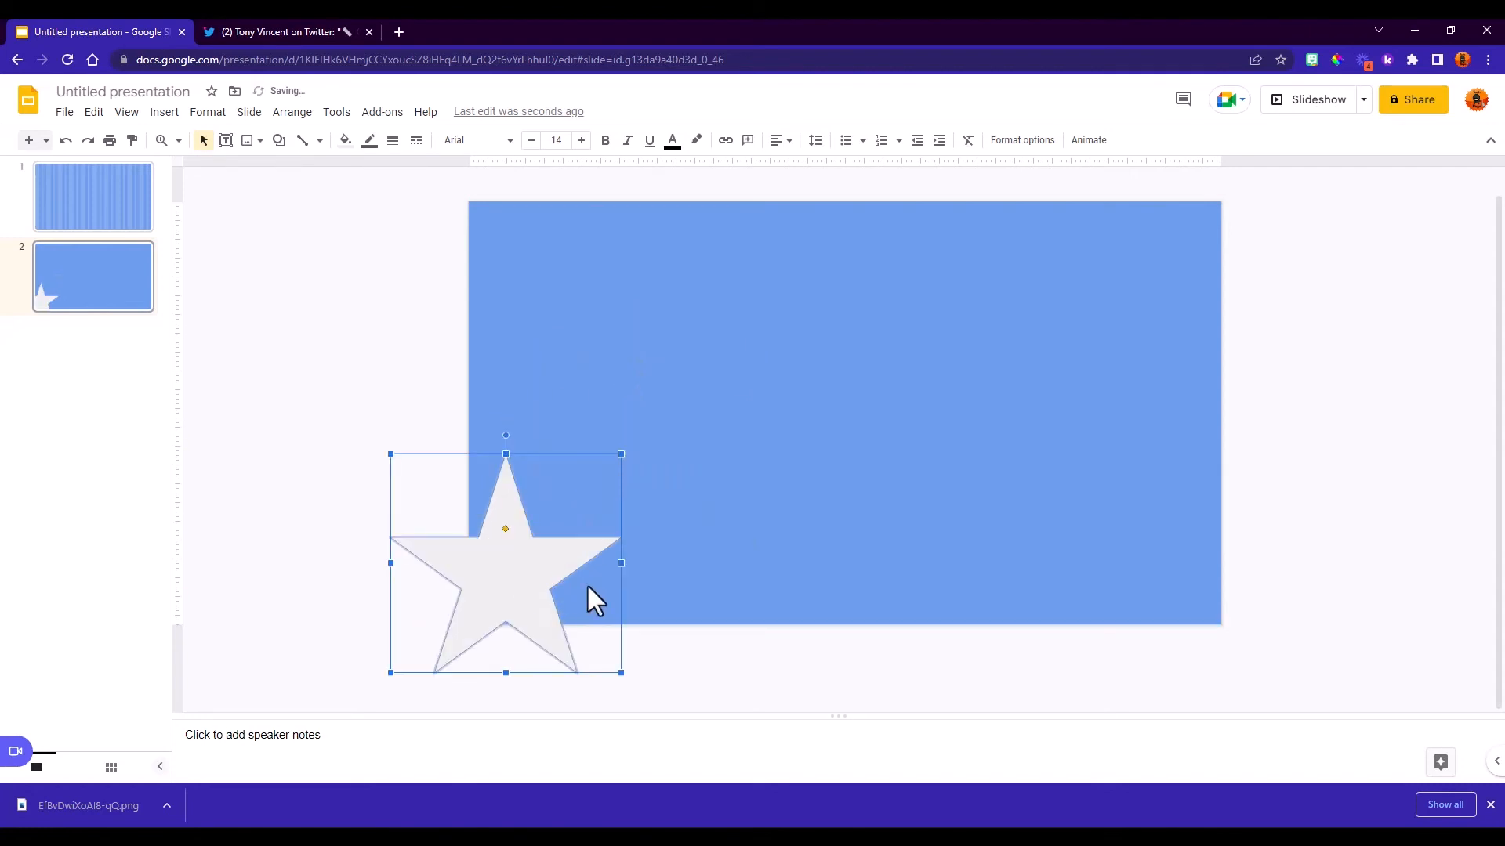
drag(527, 591, 627, 349)
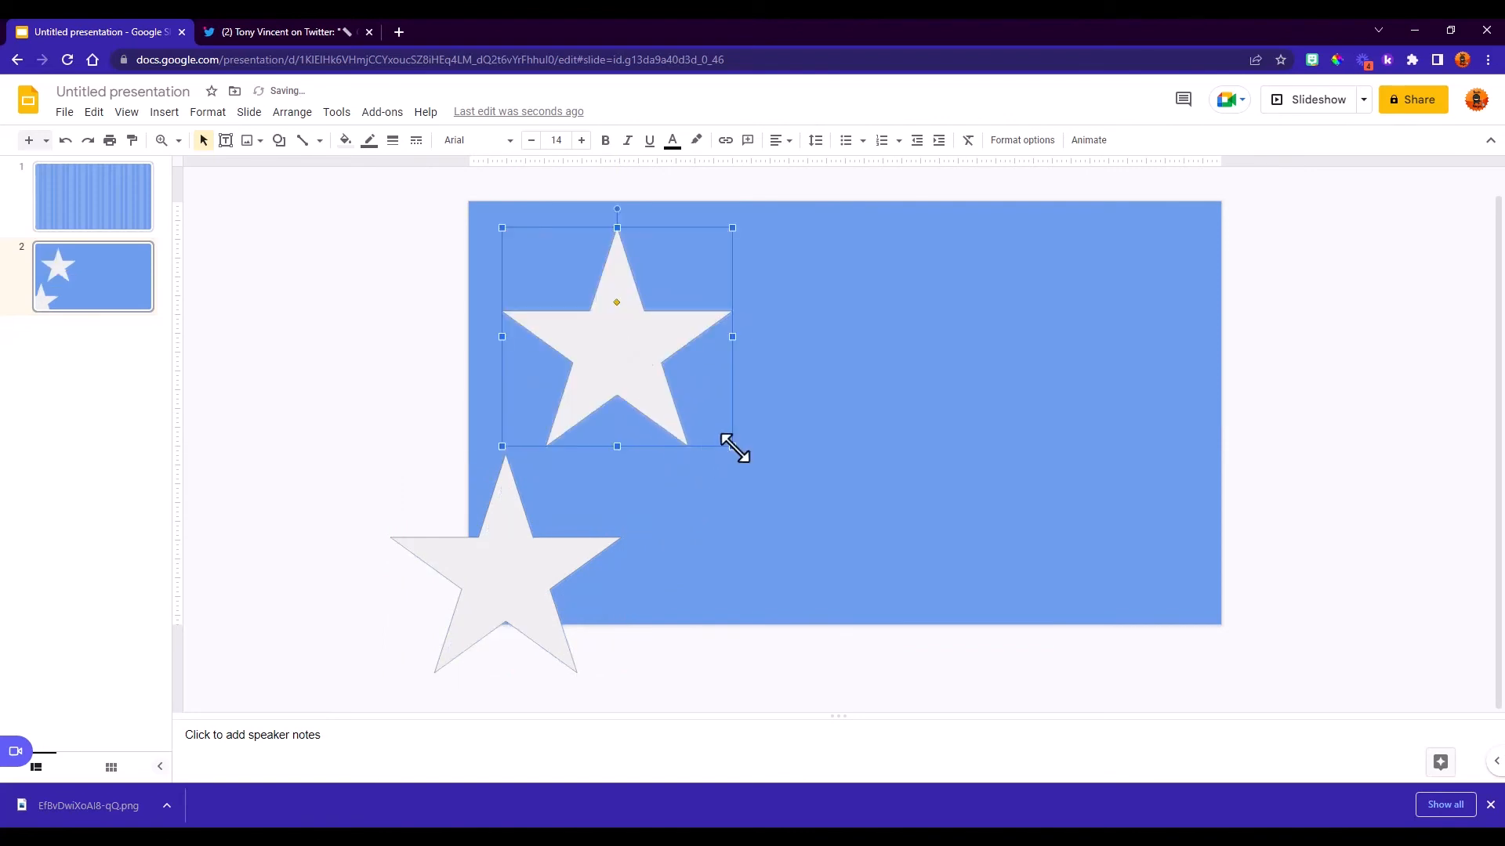
drag(735, 448, 608, 330)
key(ctrl+d)
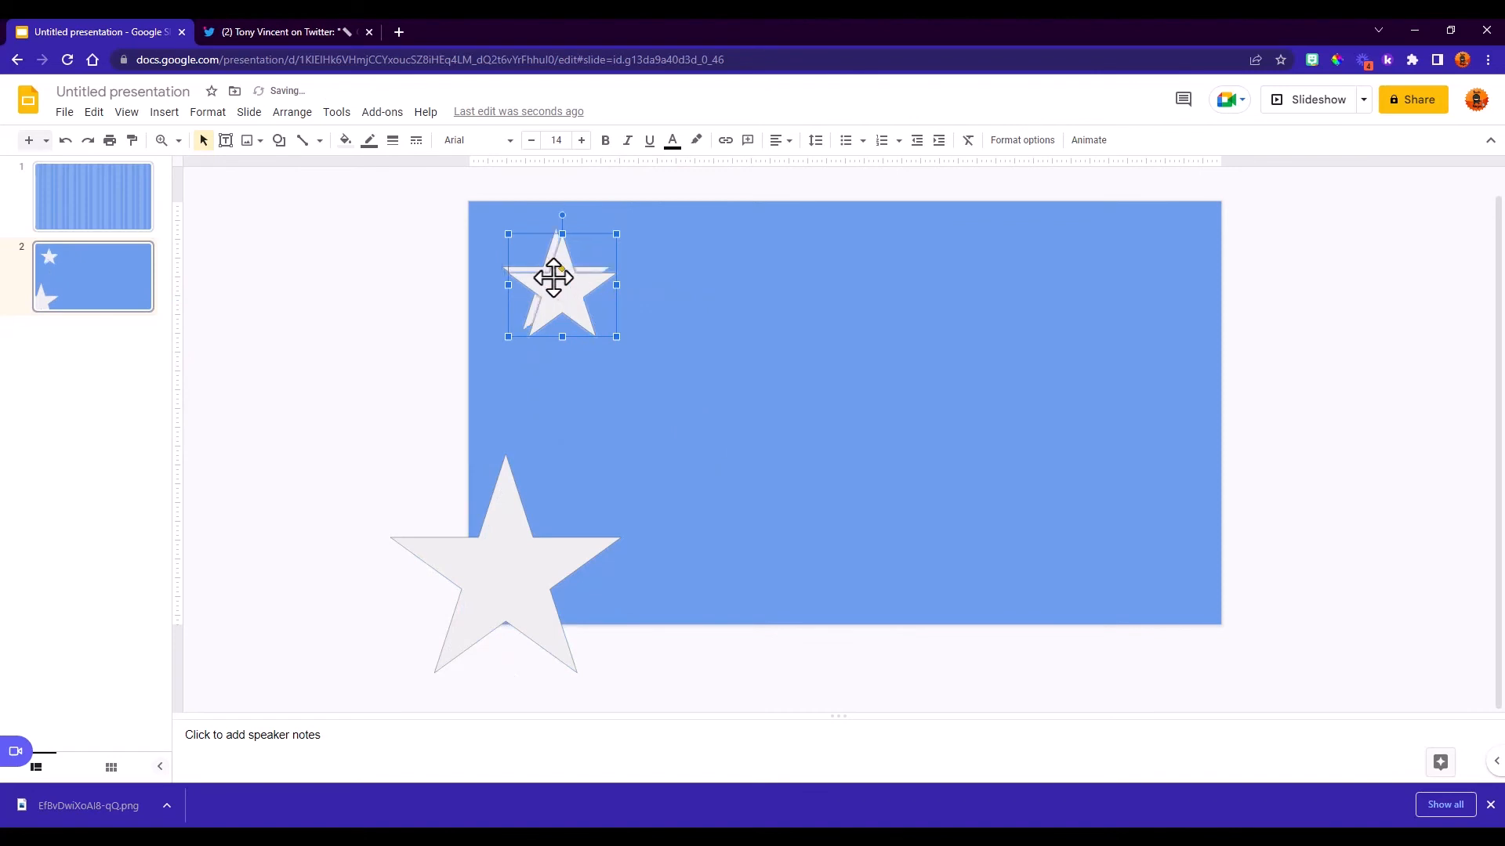
drag(554, 278, 831, 315)
key(ctrl+d)
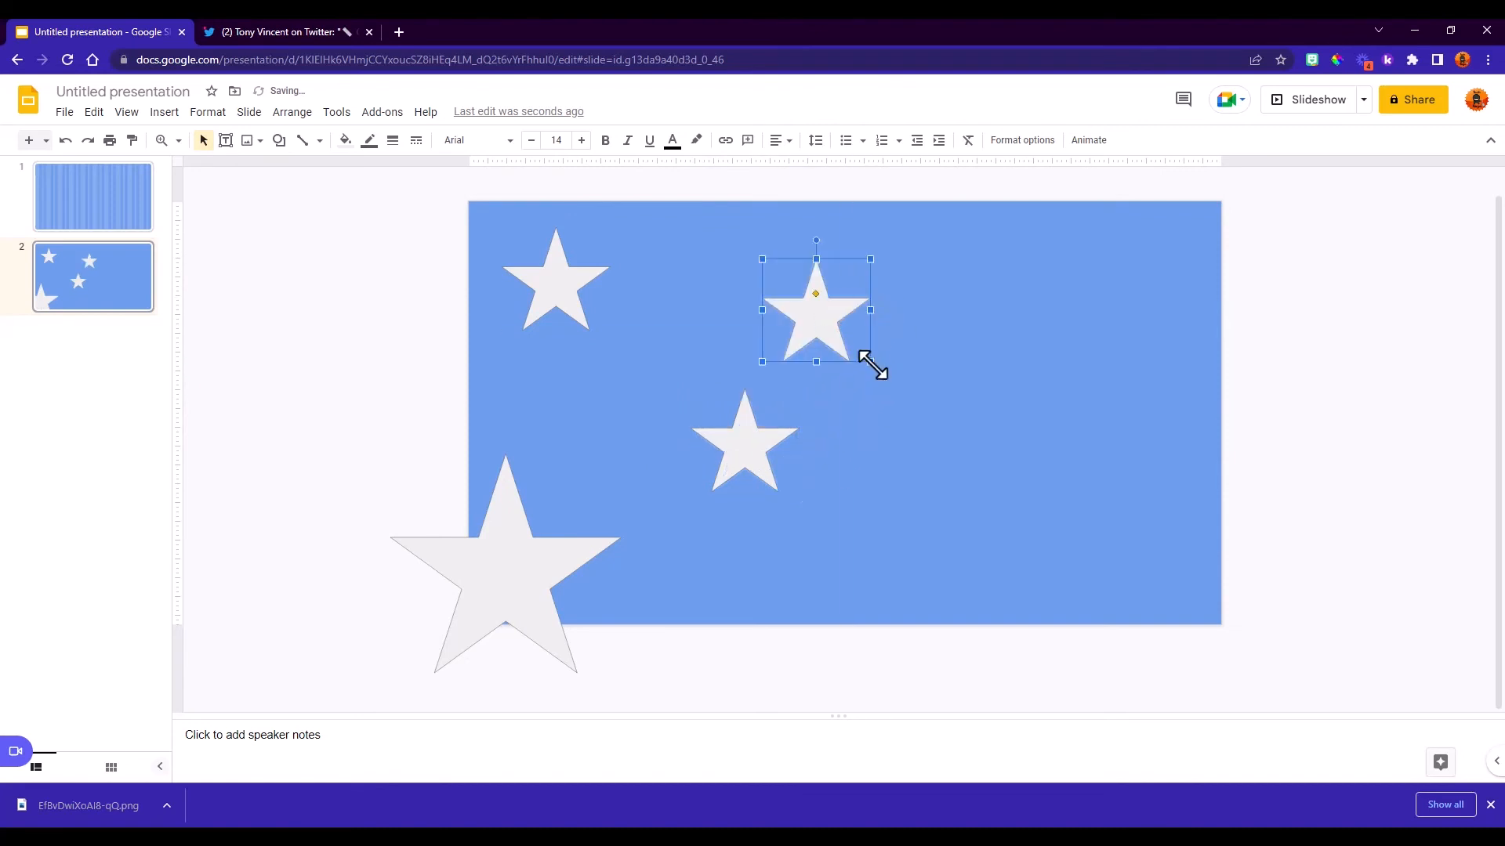
Step: Shrink the upper-middle star by about half and arrange copies of it below, with a smaller one to its right
drag(870, 361, 812, 312)
drag(889, 373, 860, 570)
drag(980, 341, 939, 285)
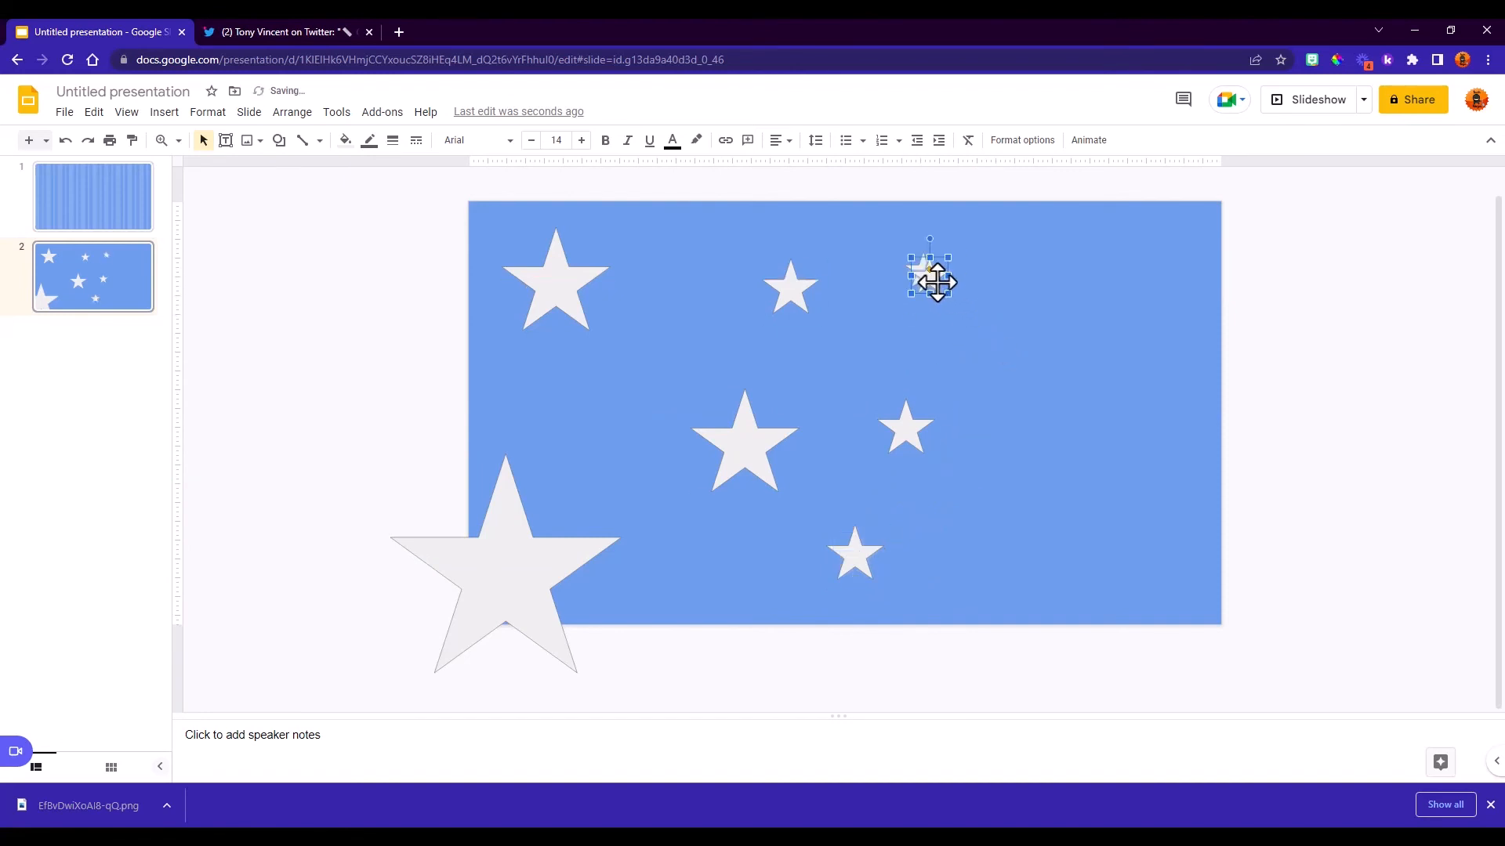
Step: Scatter progressively smaller star copies across the right part of the slide, with the tiniest in the upper-right corner, and deselect
drag(1053, 400, 1166, 265)
key(ctrl+d)
key(ctrl+d)
key(ctrl+d)
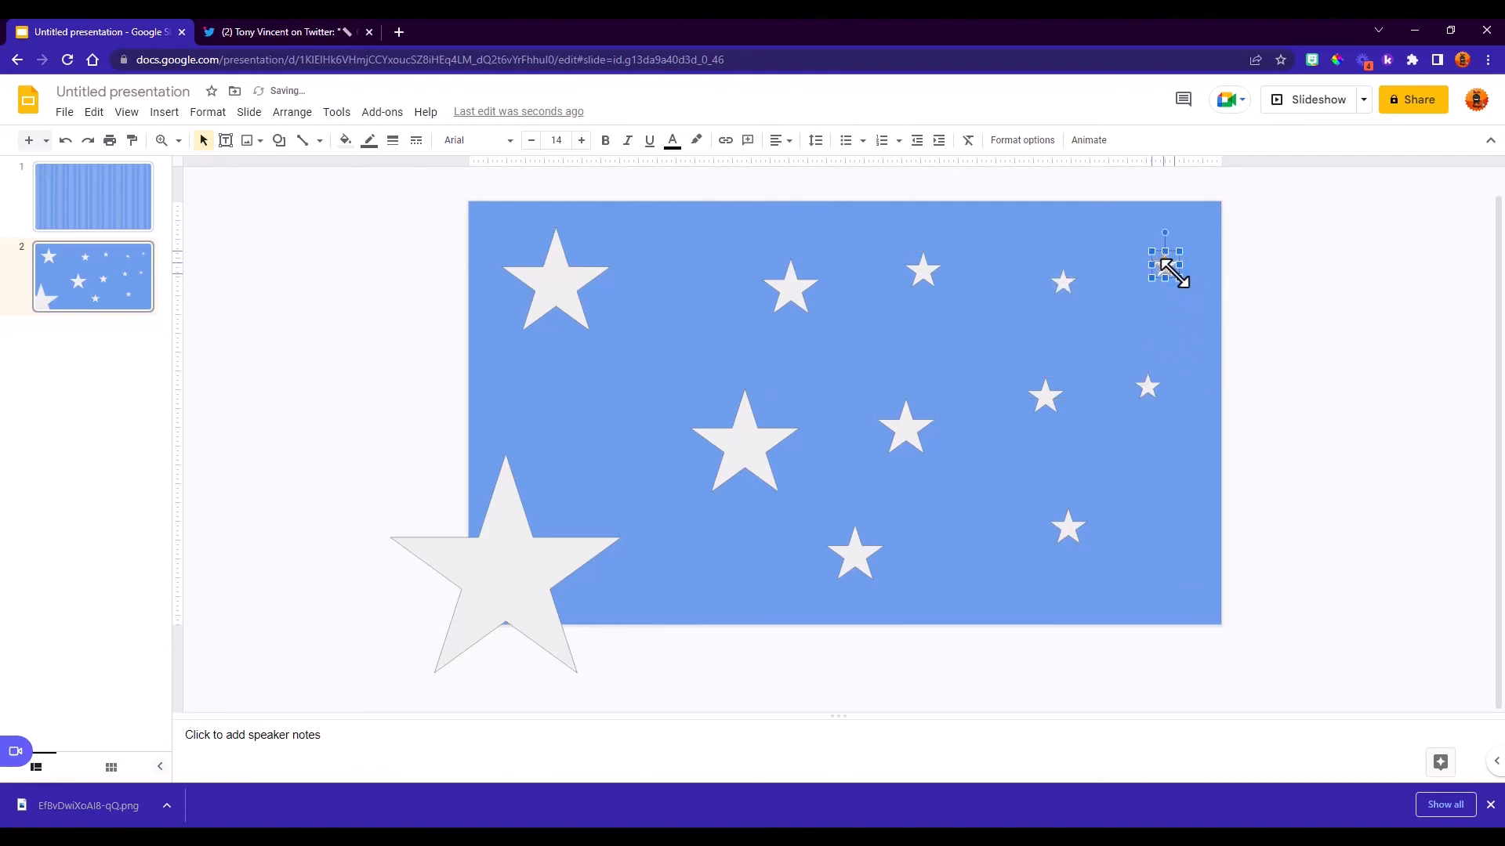
drag(1179, 278, 1173, 271)
click(1179, 331)
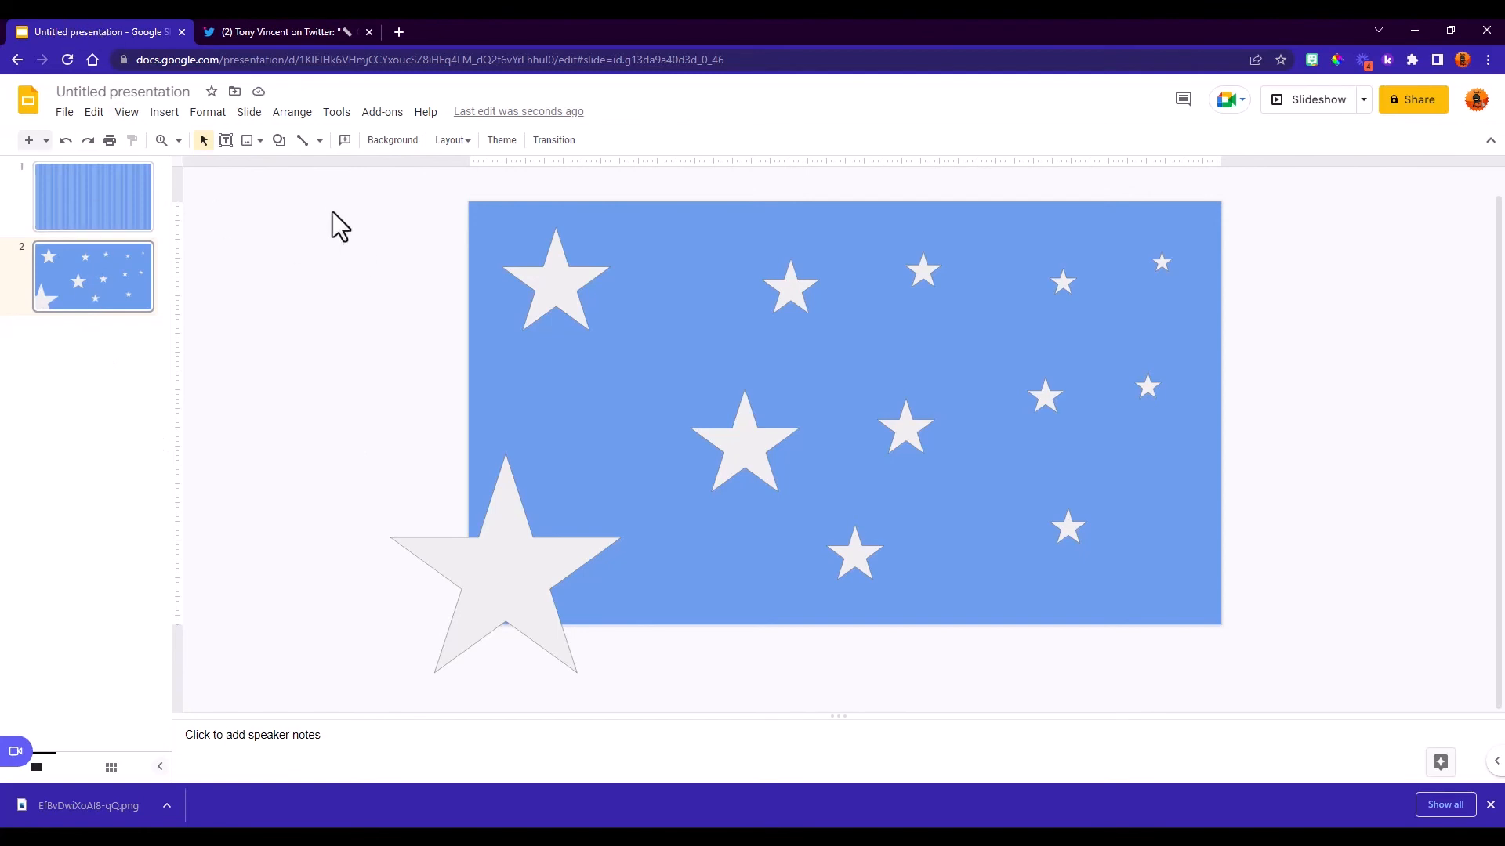
Step: Select all the stars, shift them together slightly up and to the right, and make their outlines transparent
drag(318, 204, 1309, 704)
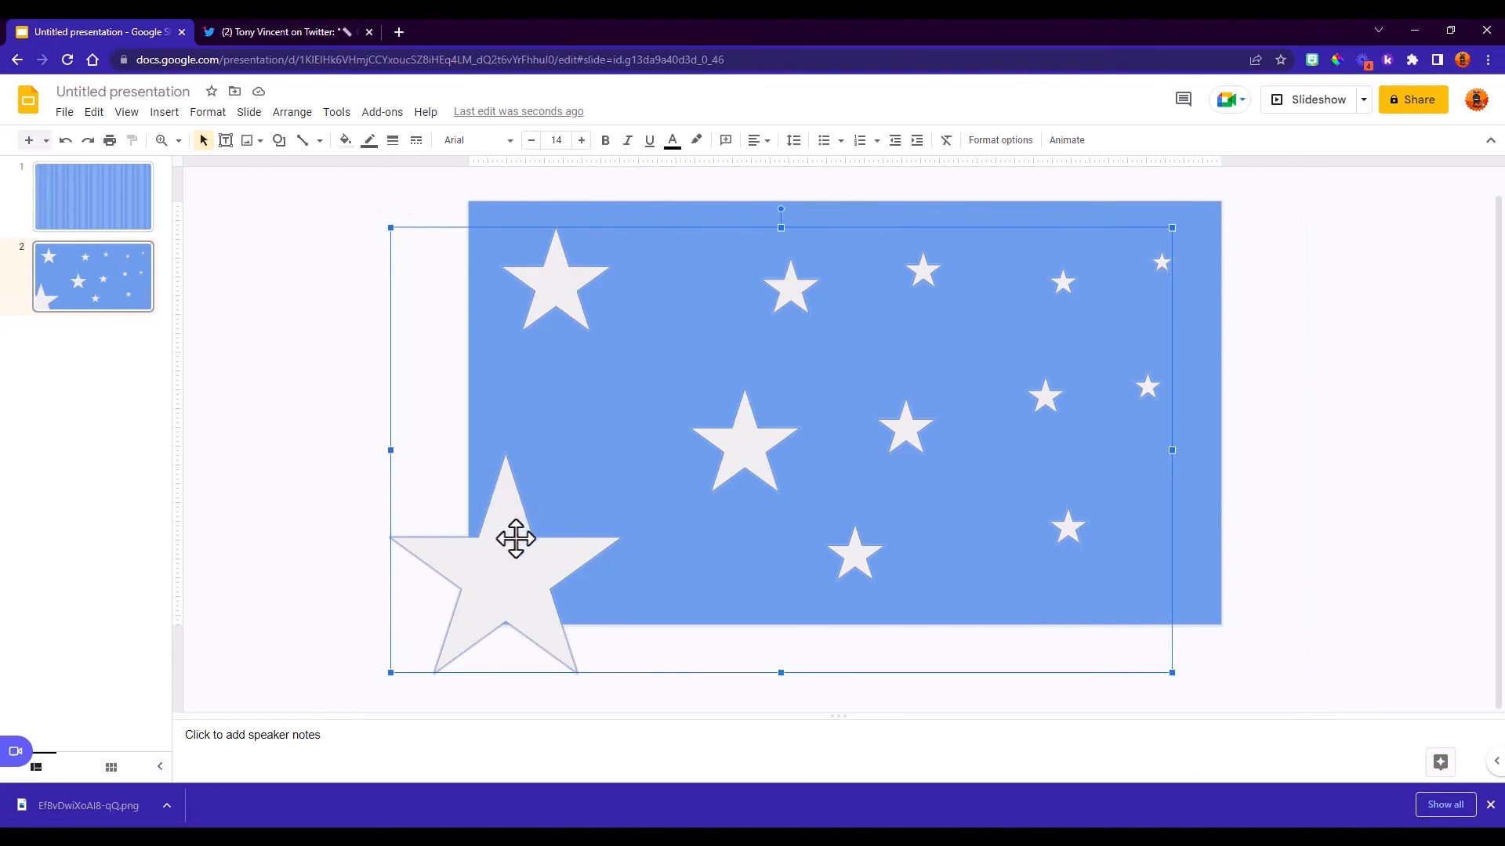
drag(516, 538, 516, 570)
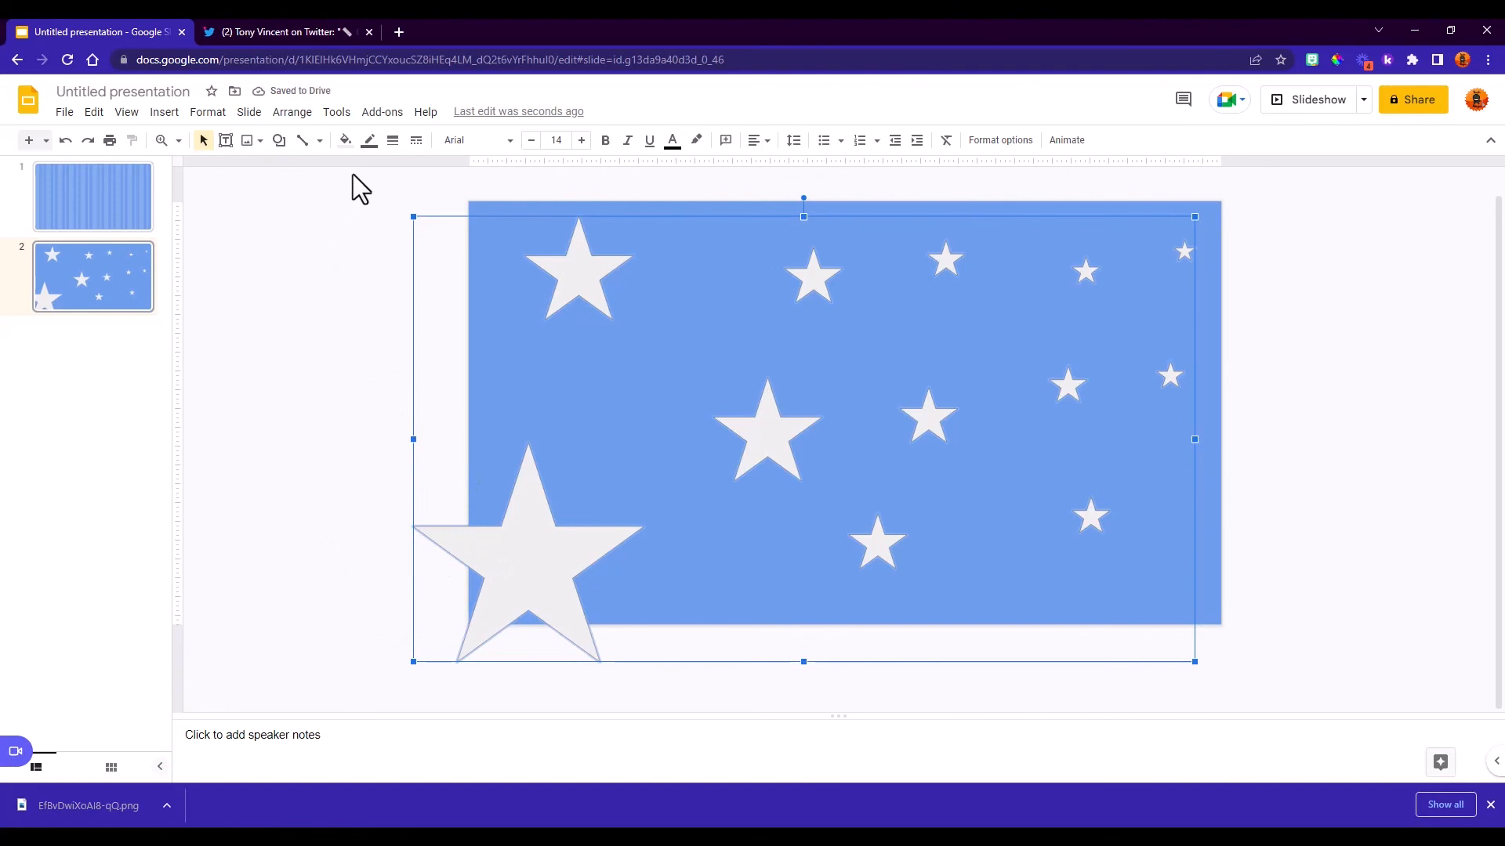
click(370, 141)
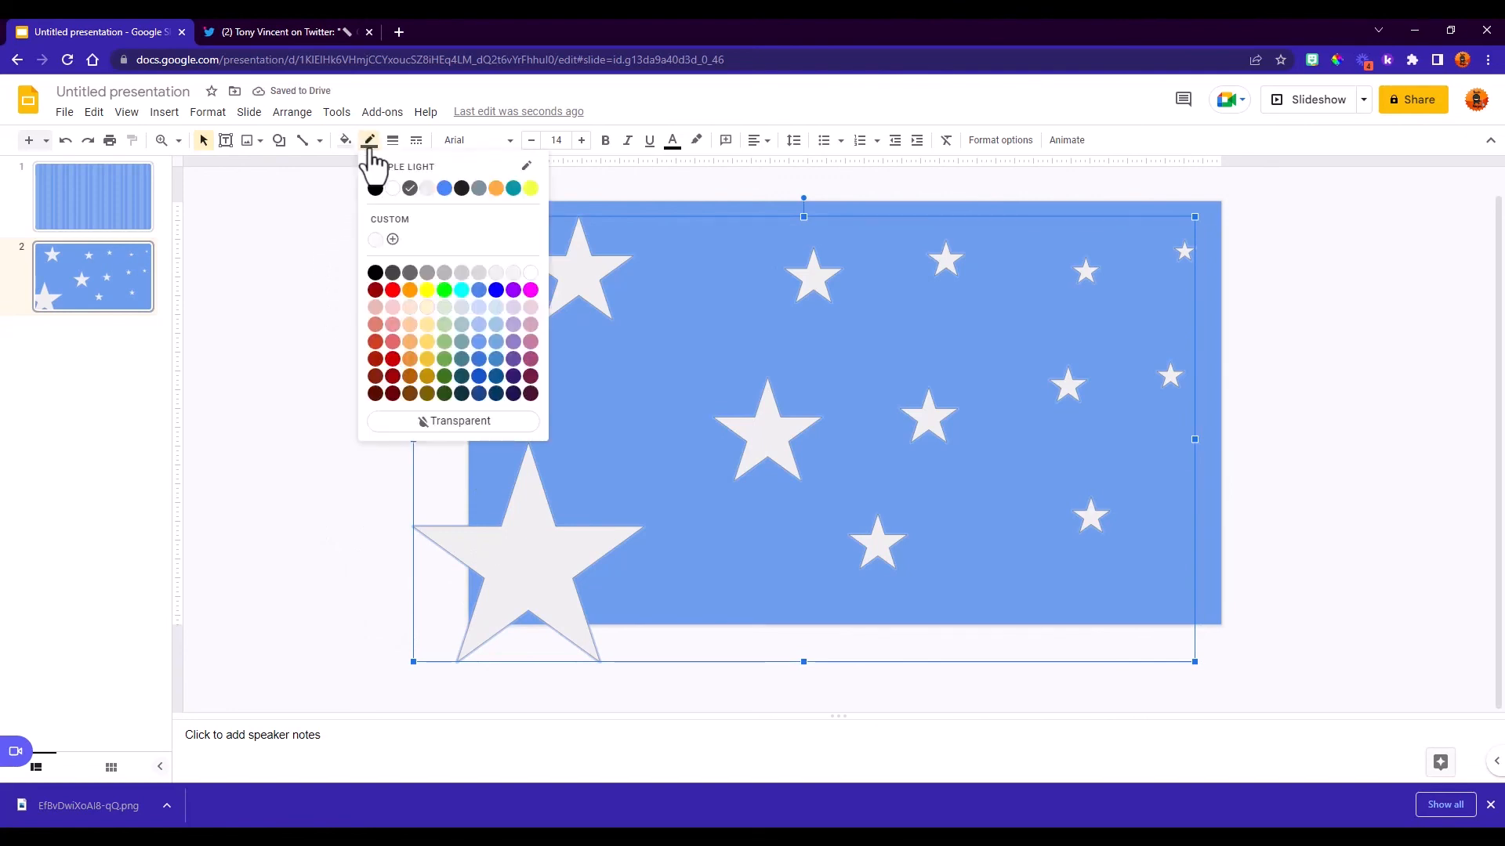
click(421, 423)
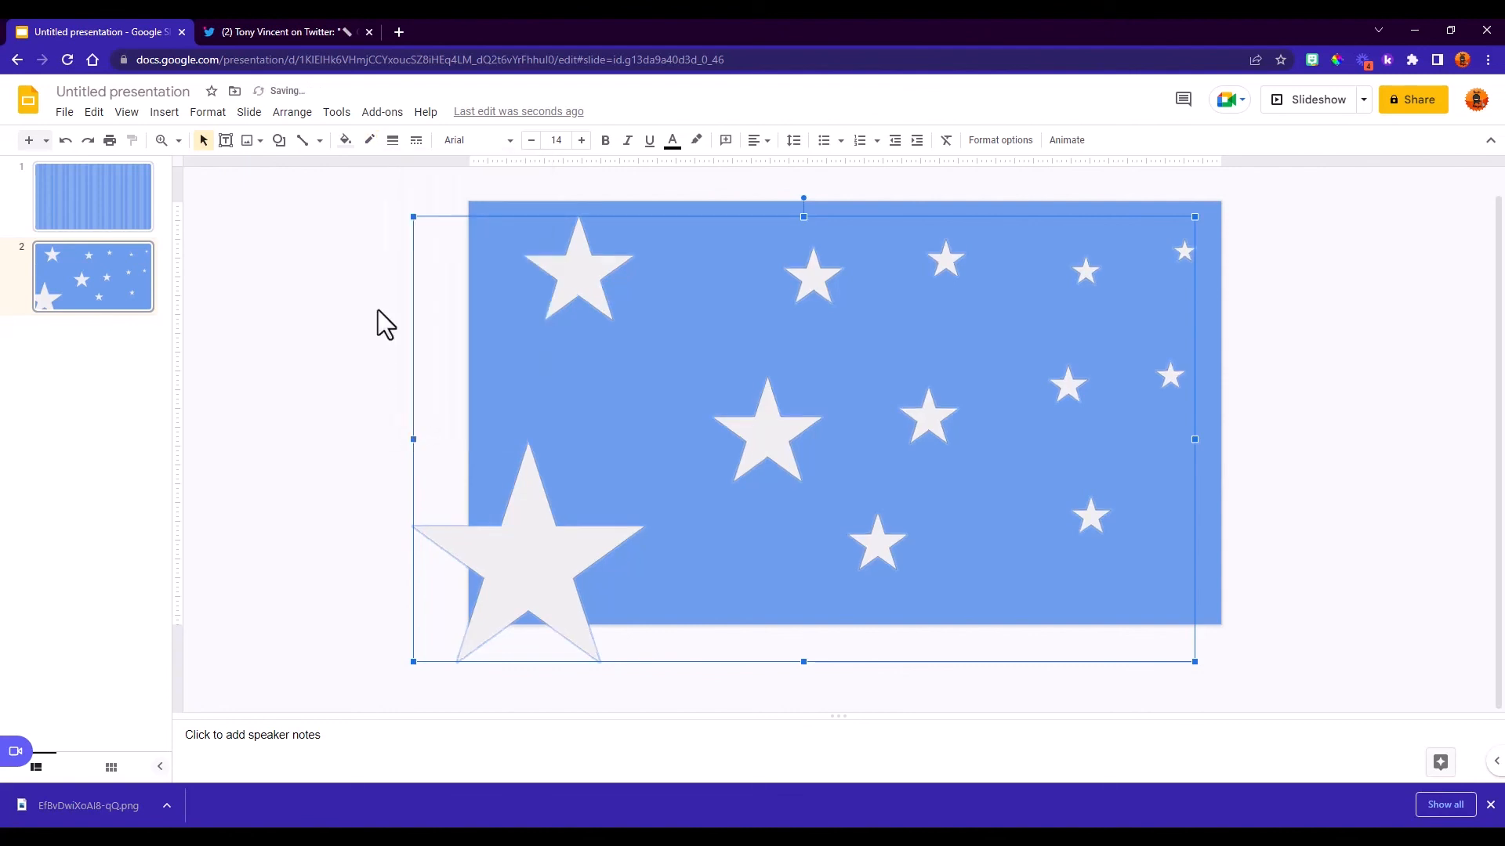
Step: Fill all the selected stars with the semi-transparent custom colour #eeeeee2d and deselect them
click(345, 141)
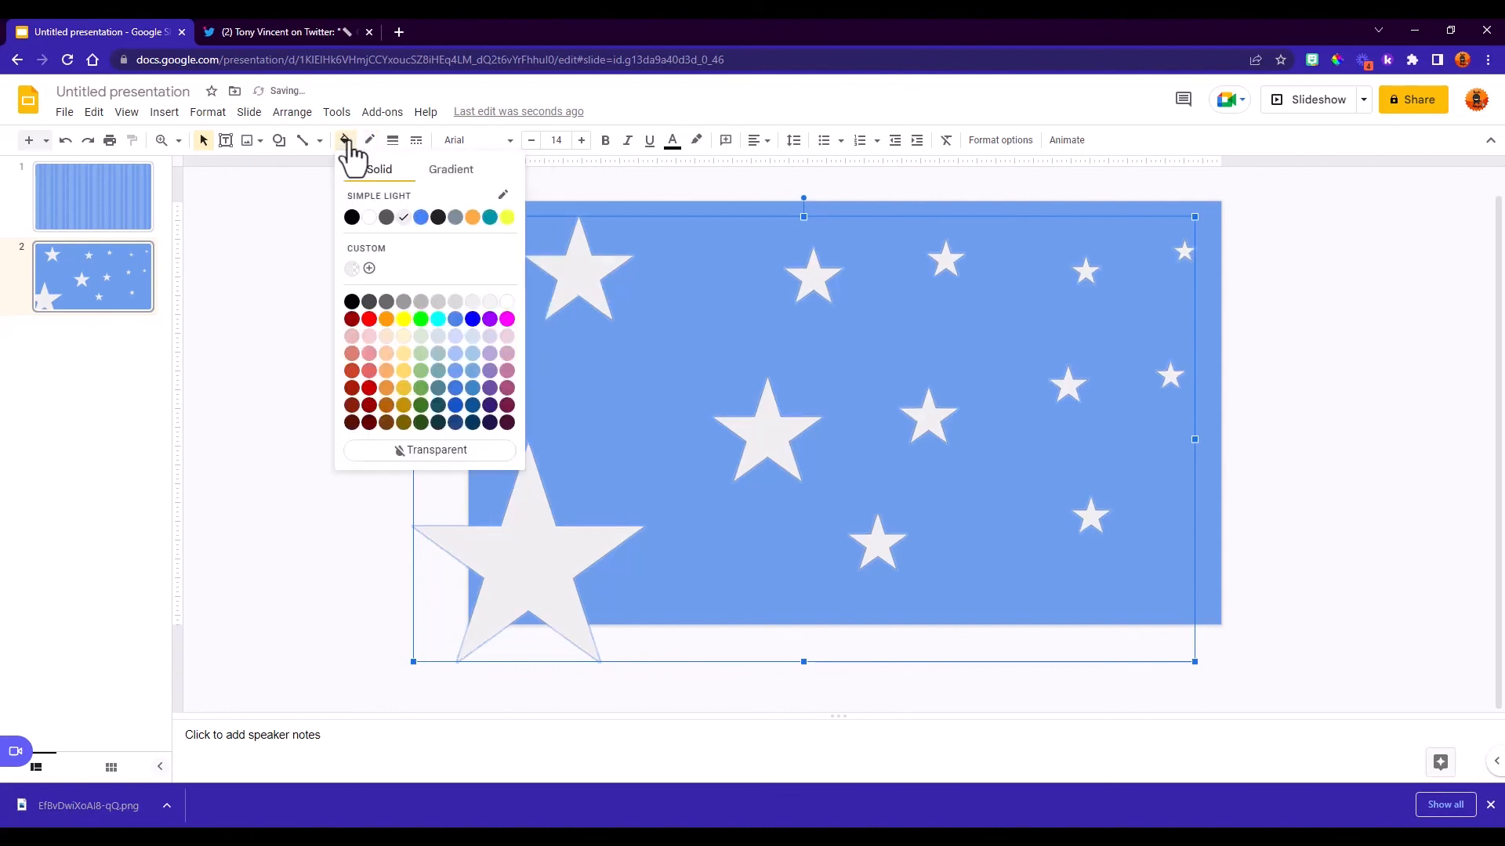
click(370, 269)
drag(820, 513, 710, 514)
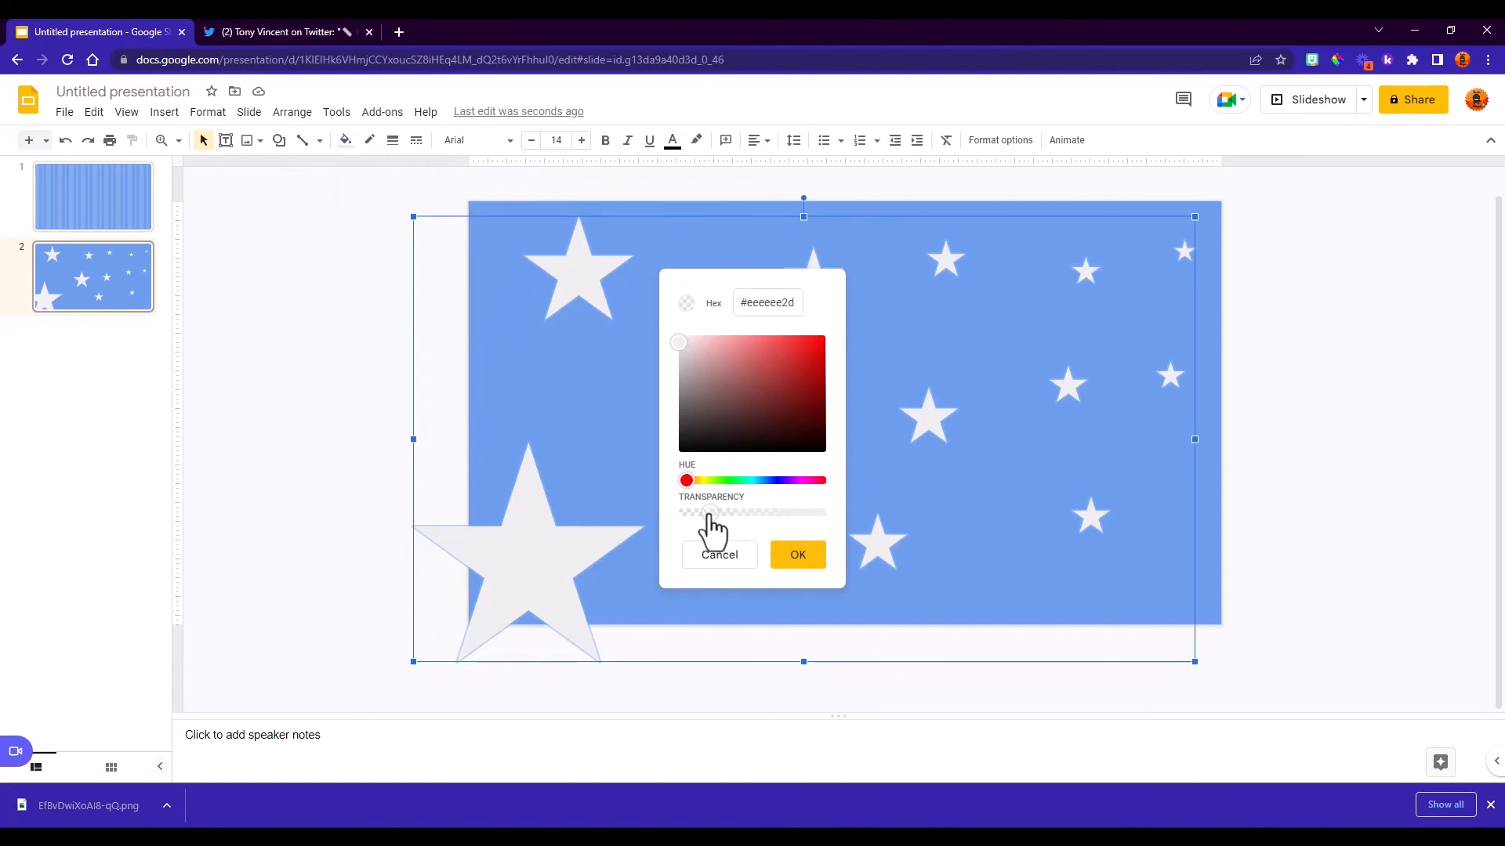
click(798, 555)
click(1346, 565)
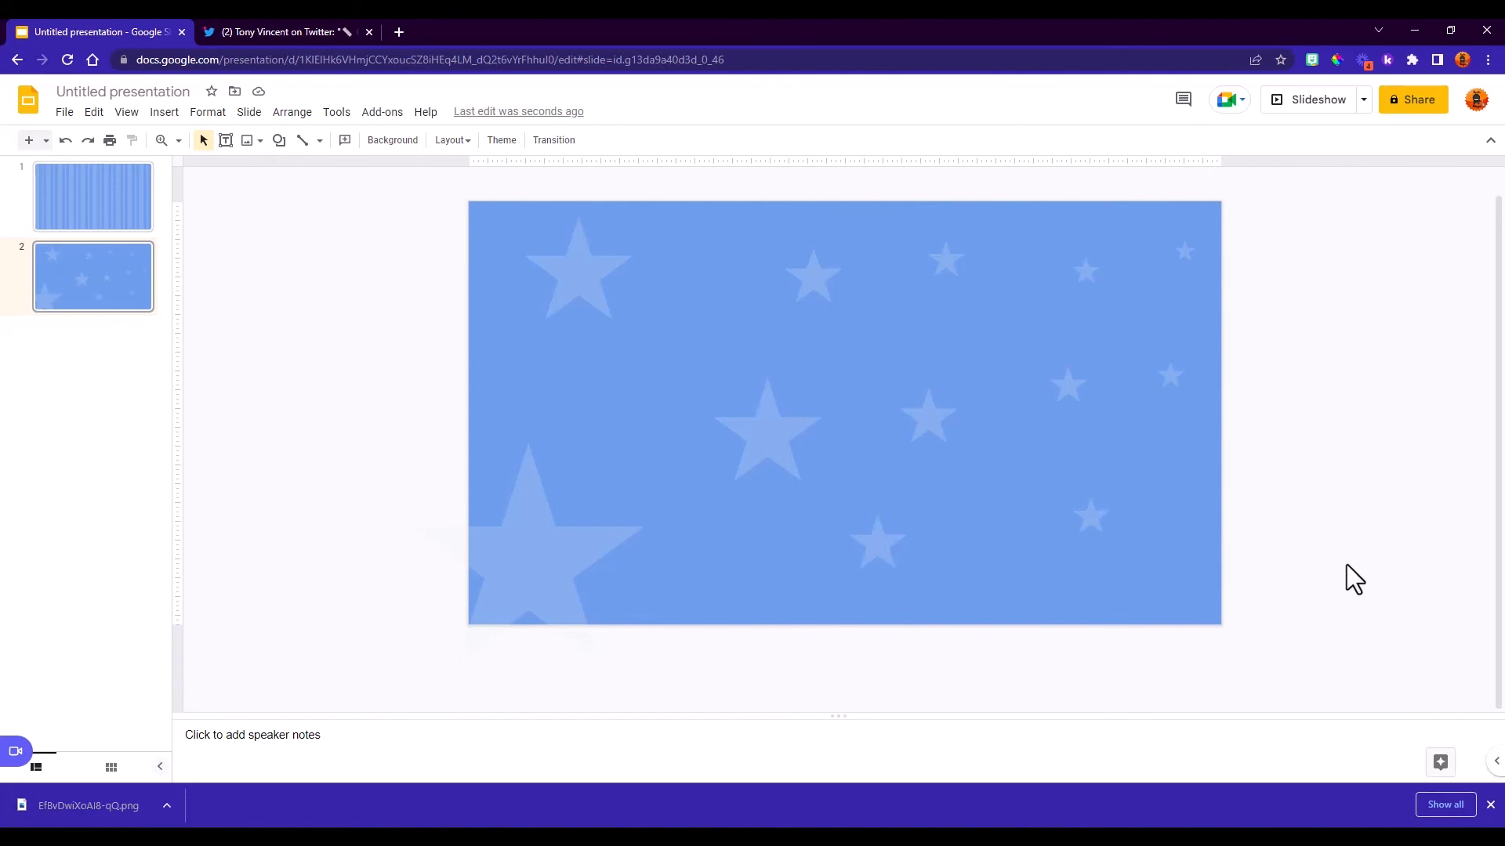
Step: Compare the striped slide with the star slide and close the browser's downloads bar
click(62, 205)
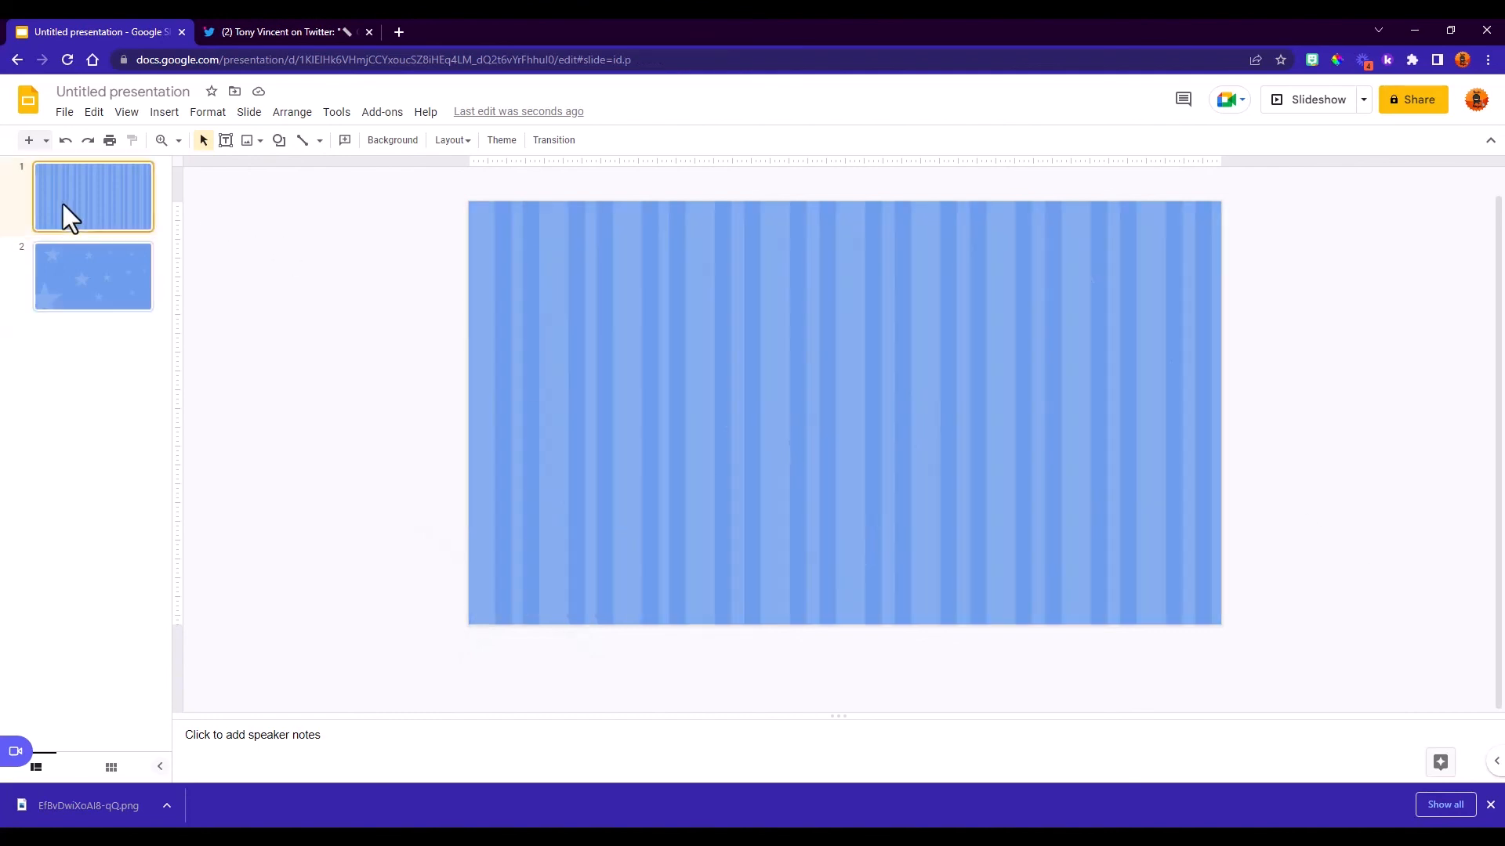
click(78, 262)
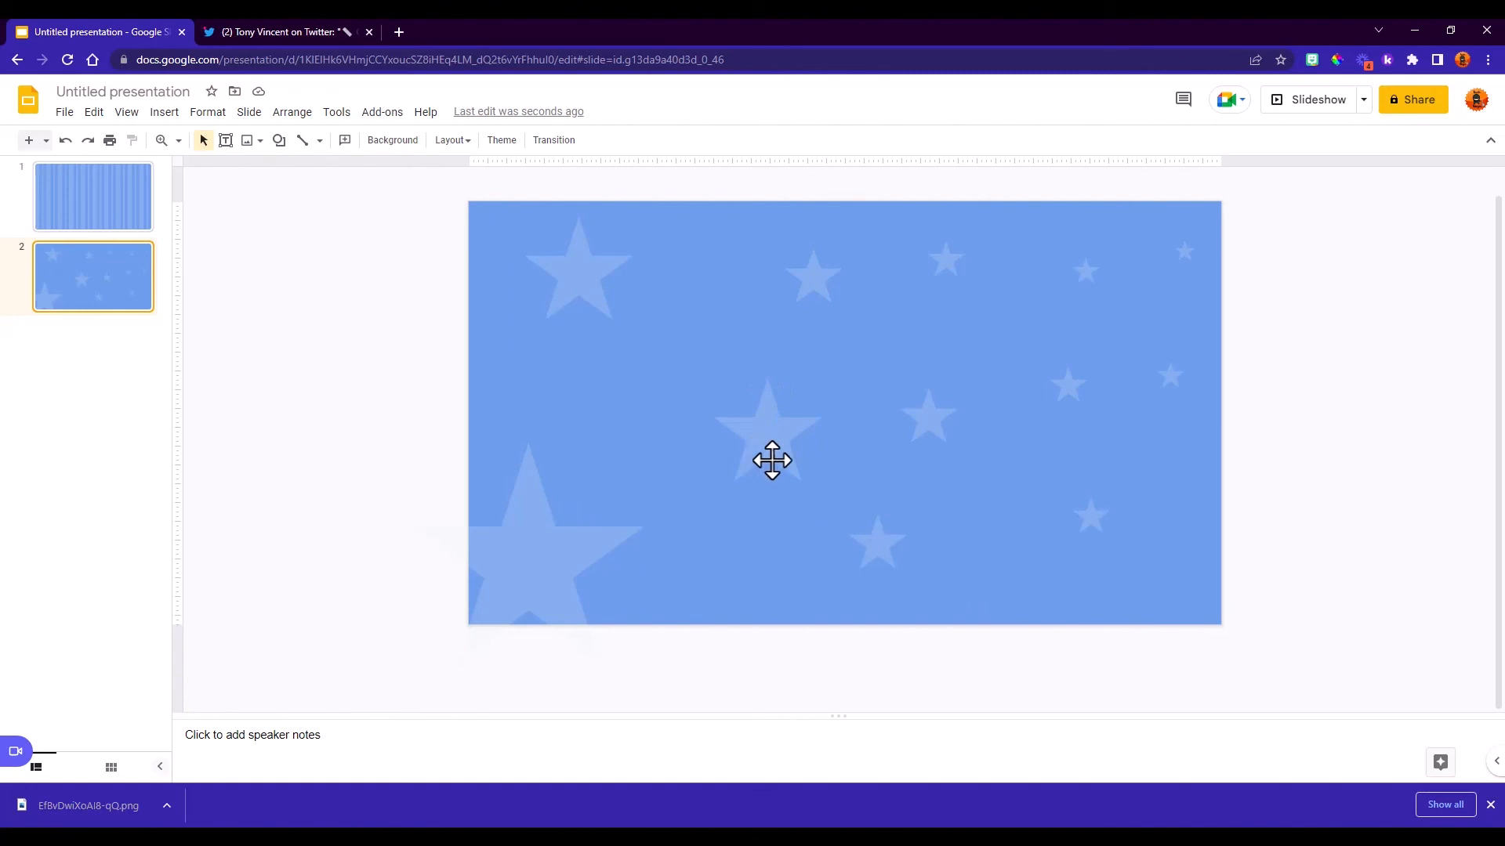
click(1489, 805)
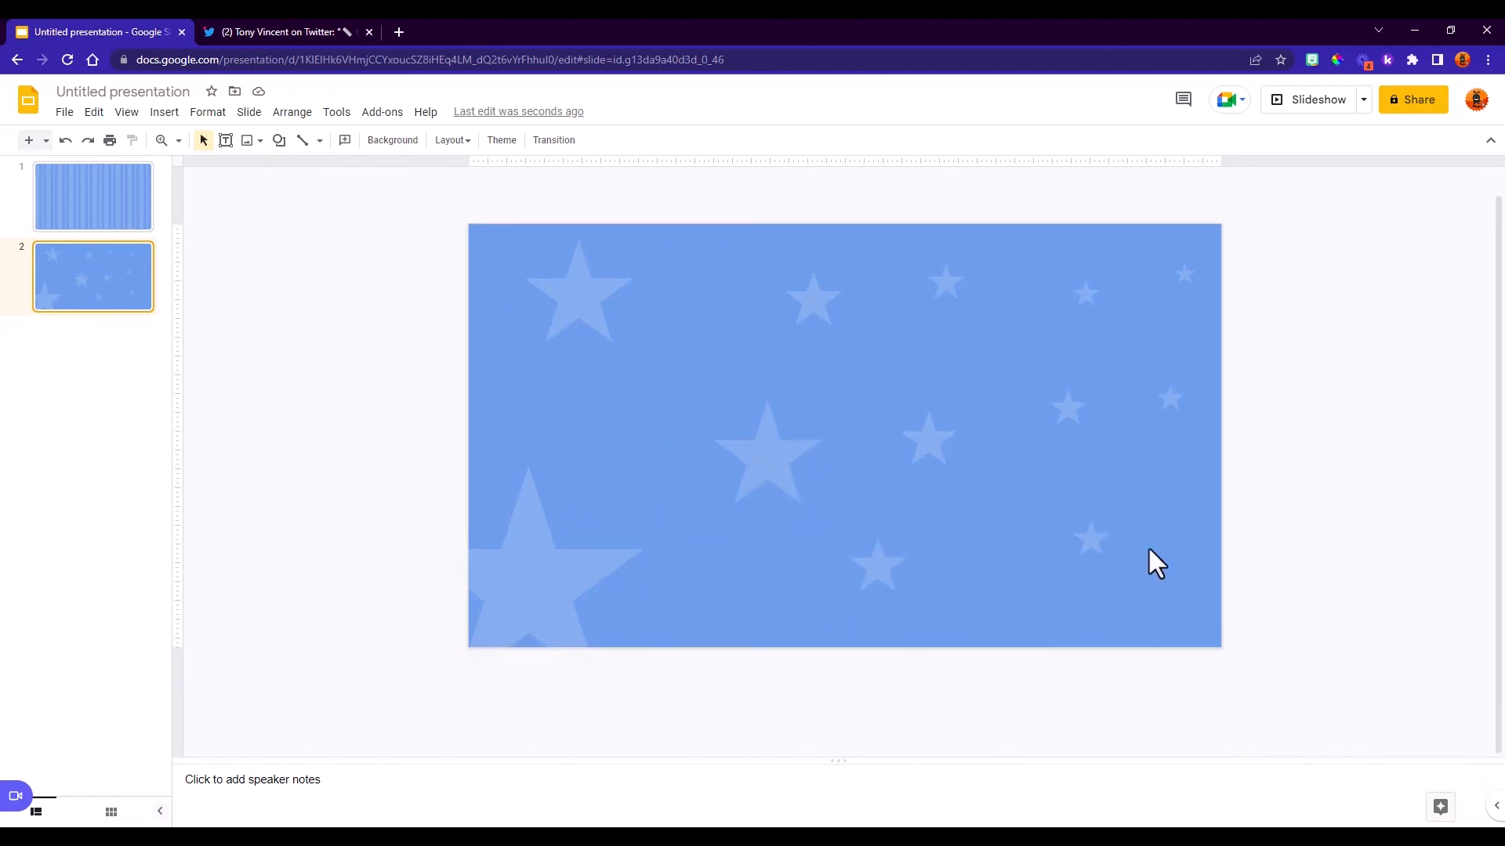